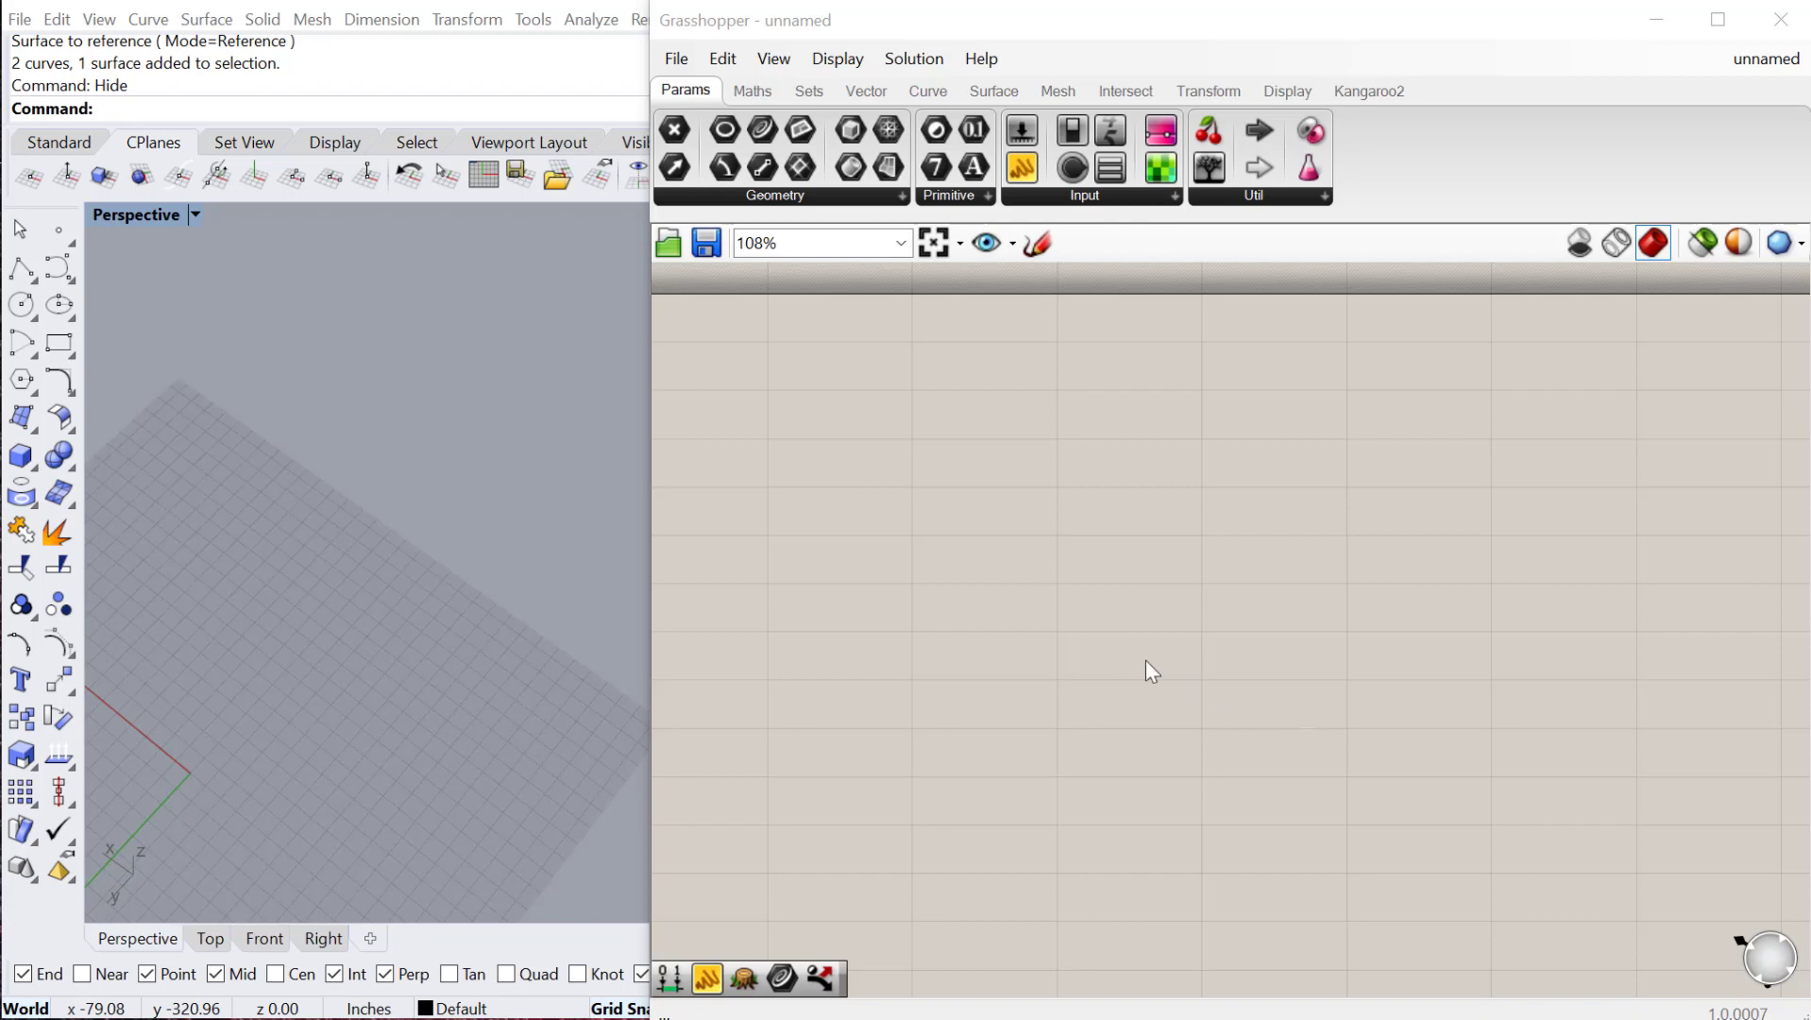
Draw a four-point S-shaped control-point curve across the grid in the Front view
left_click(263, 938)
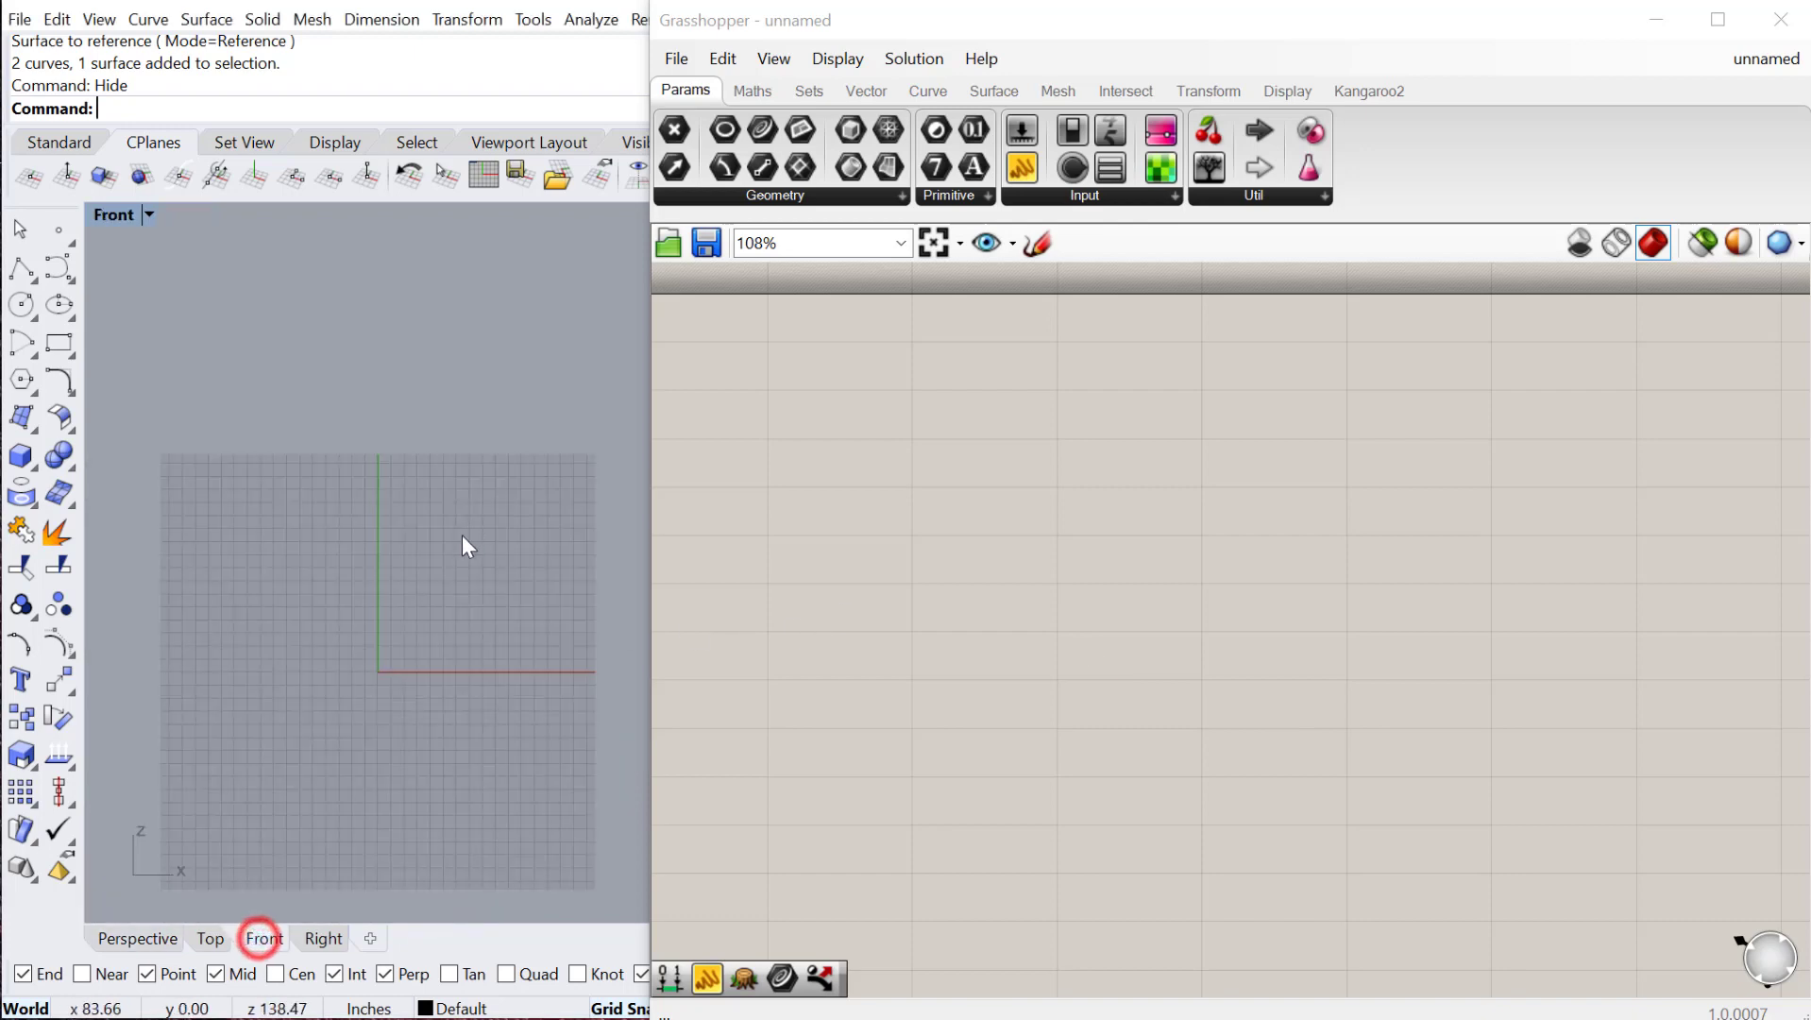
type("Curve")
key("Return")
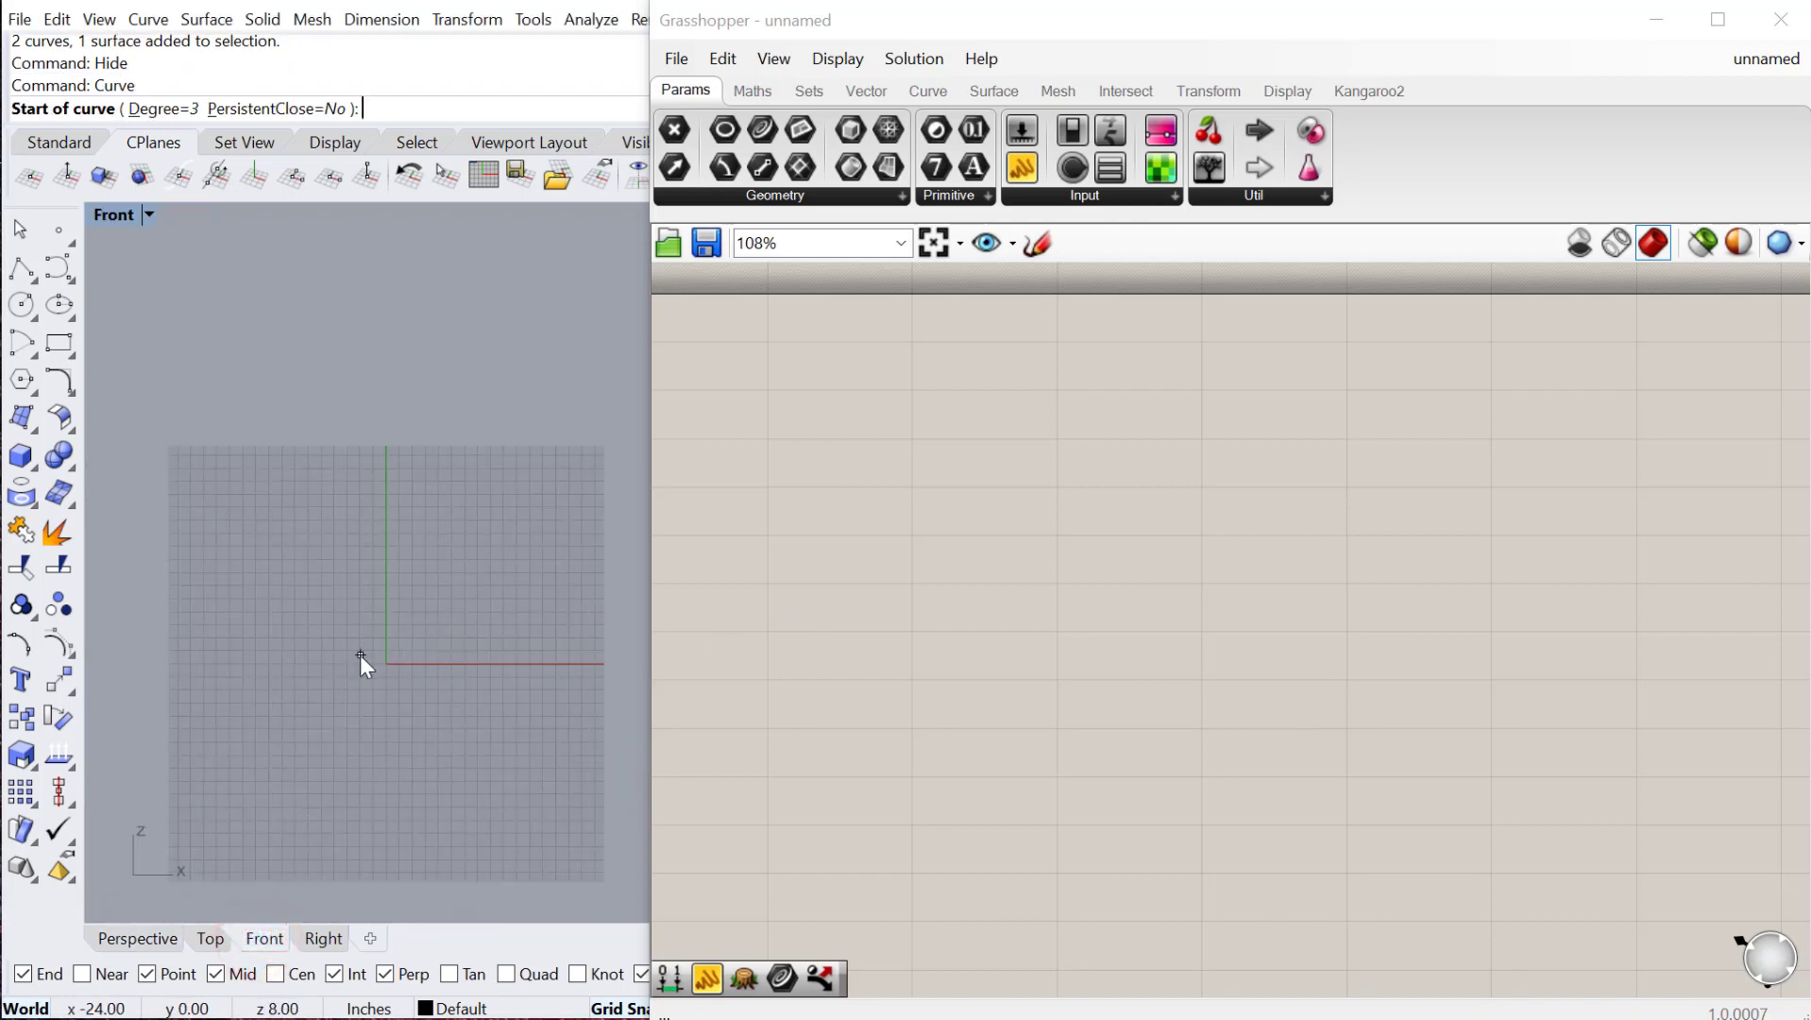
left_click(166, 677)
left_click(302, 520)
left_click(482, 816)
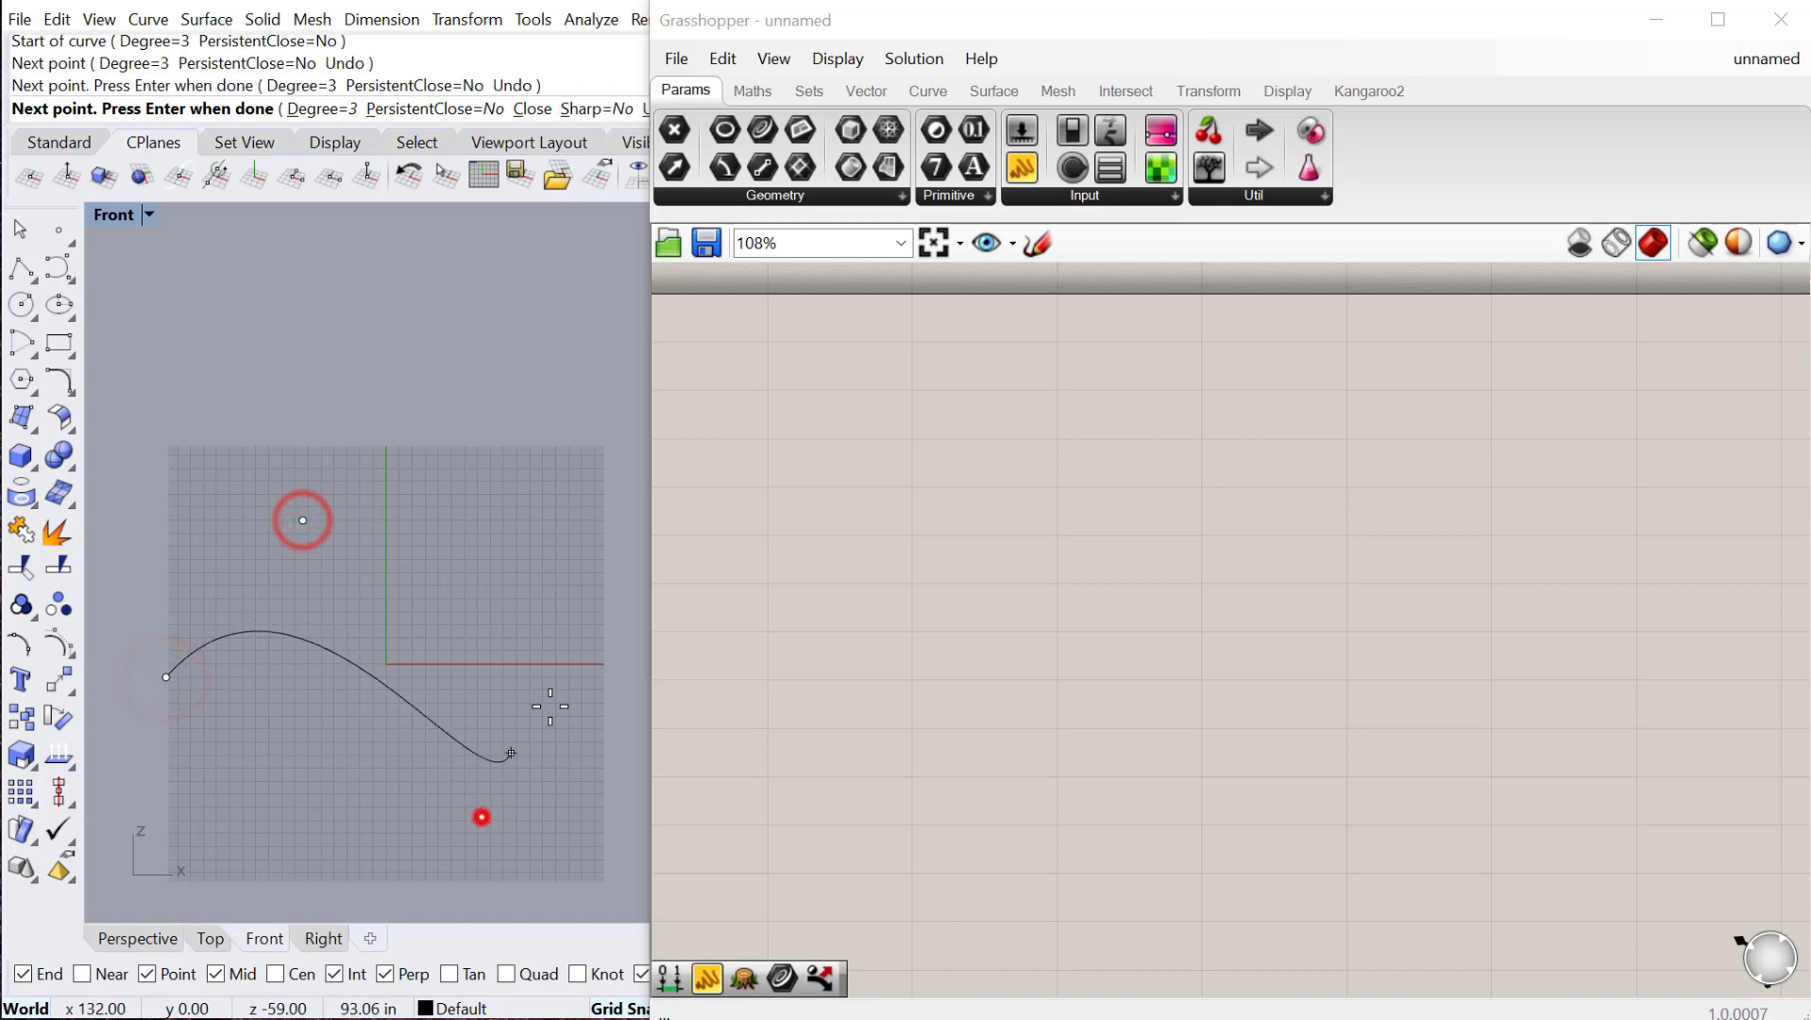
left_click(619, 671)
right_click(211, 667)
Draw a second, three-point arched curve over the first one in the Front view
right_click(210, 666)
left_click(218, 695)
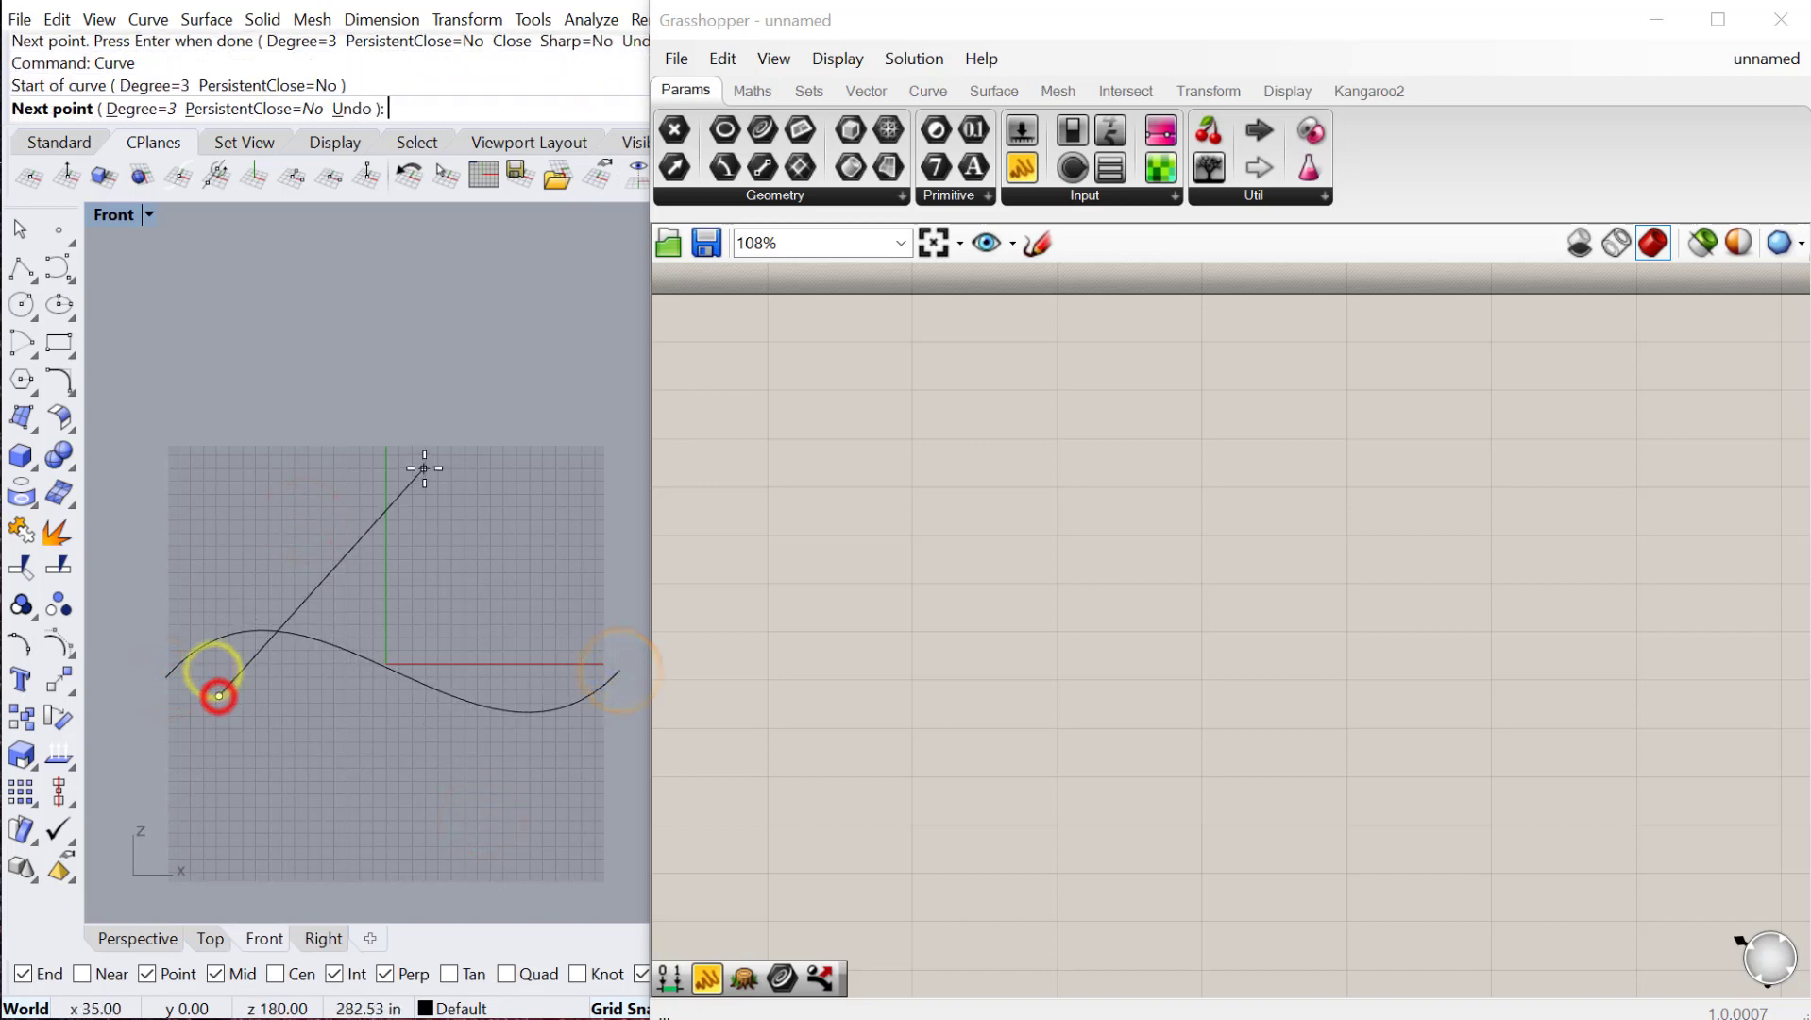
left_click(404, 454)
left_click(545, 669)
right_click(545, 668)
In the Perspective view, move the arched curve away from the S-shaped curve along the Y axis
left_click(137, 939)
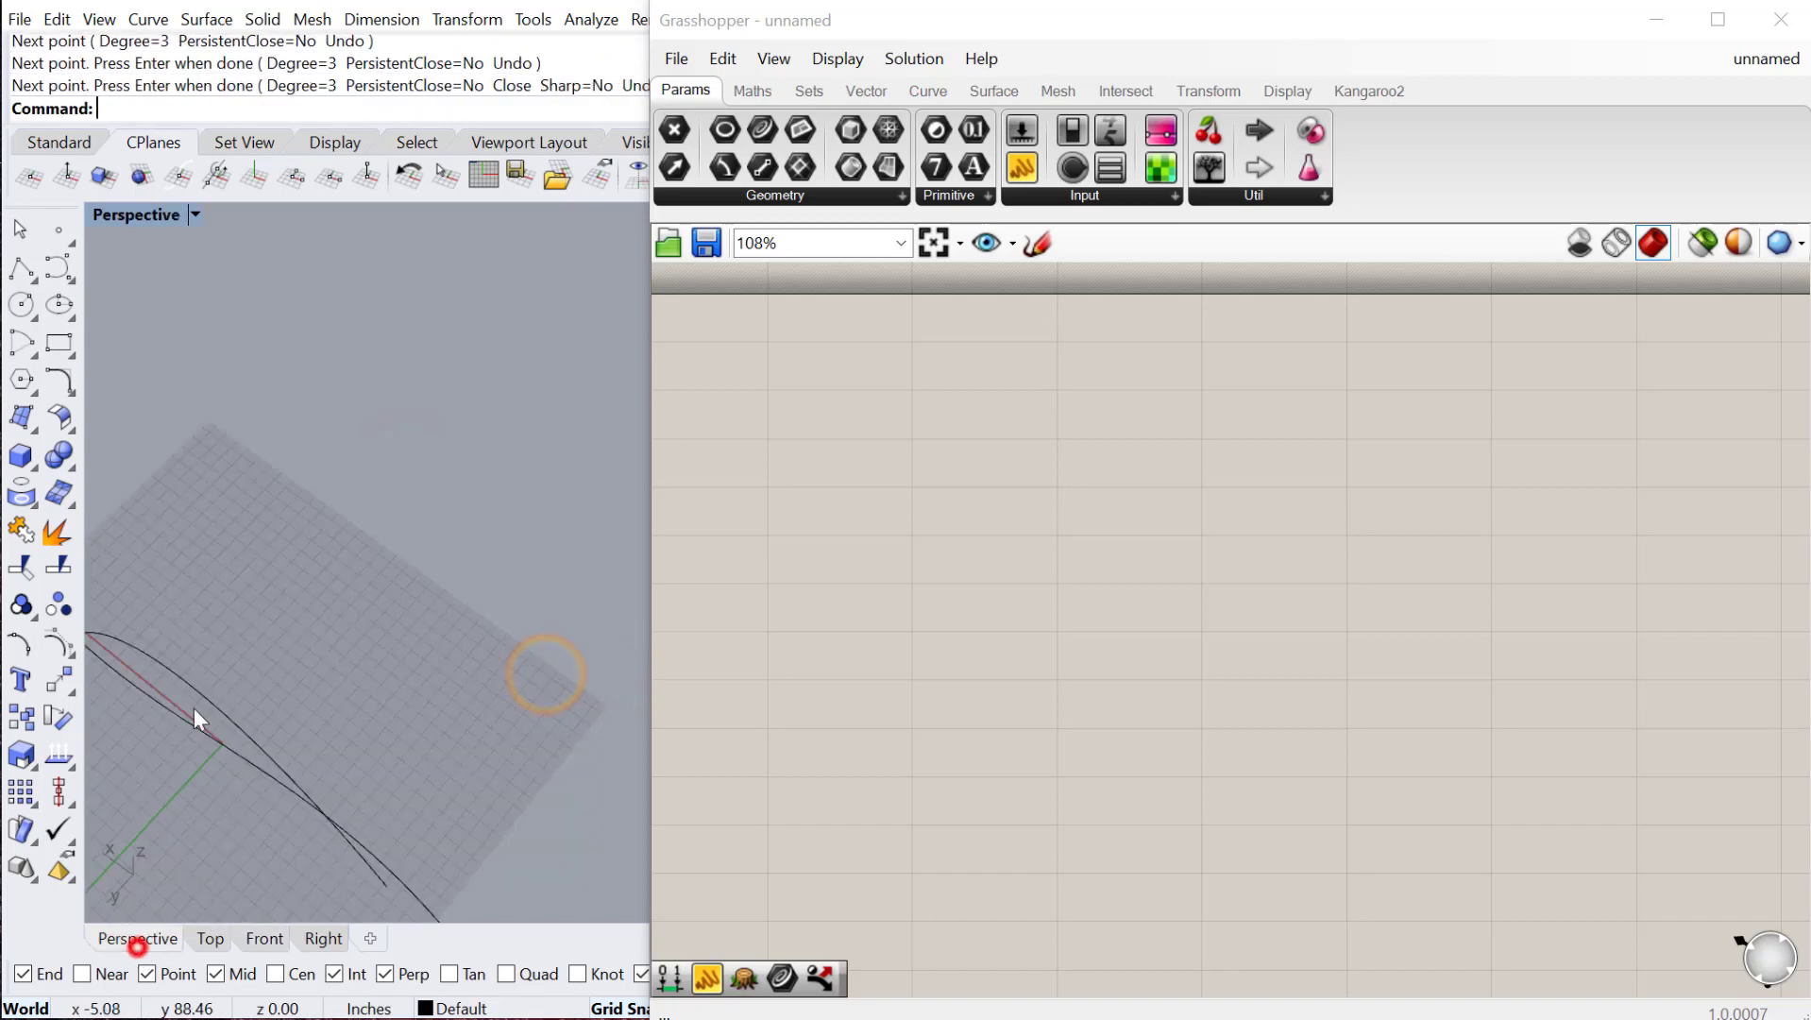
left_click(230, 642)
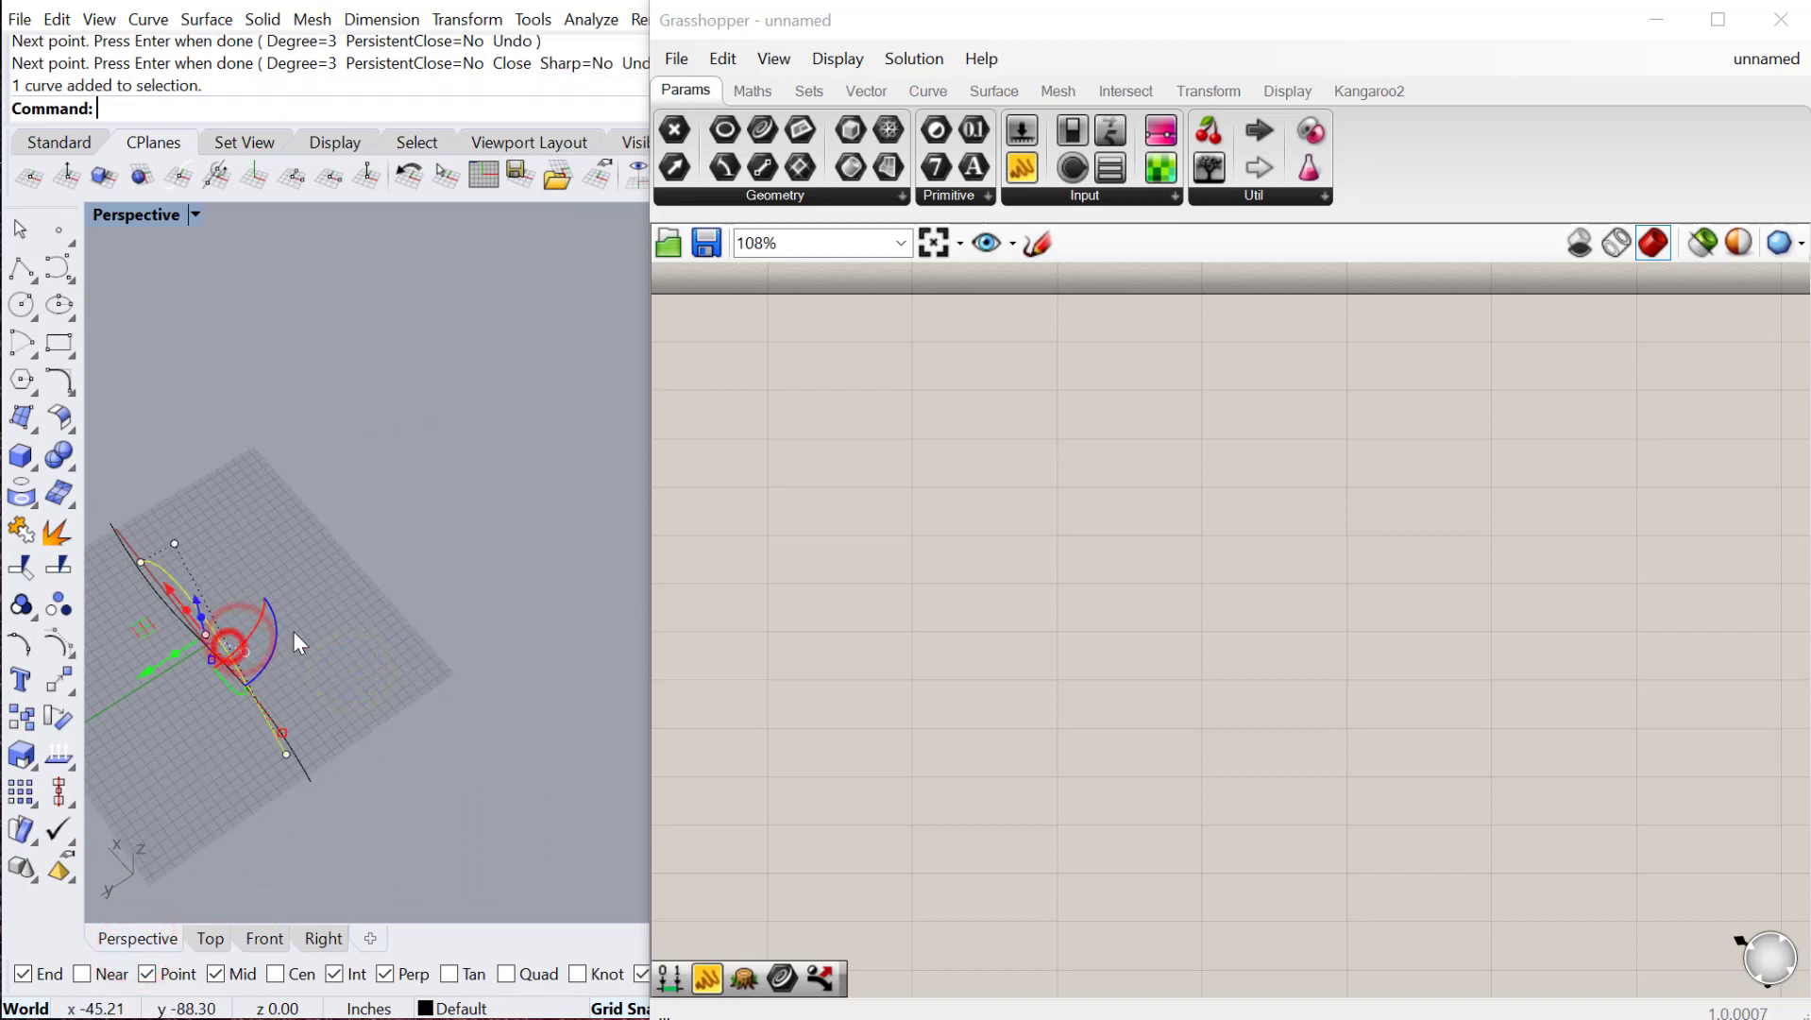
left_click_drag(165, 655, 415, 495)
Loft the two curves into a surface using the Straight sections style
left_click_drag(488, 820, 208, 436)
type("Loft")
key("Return")
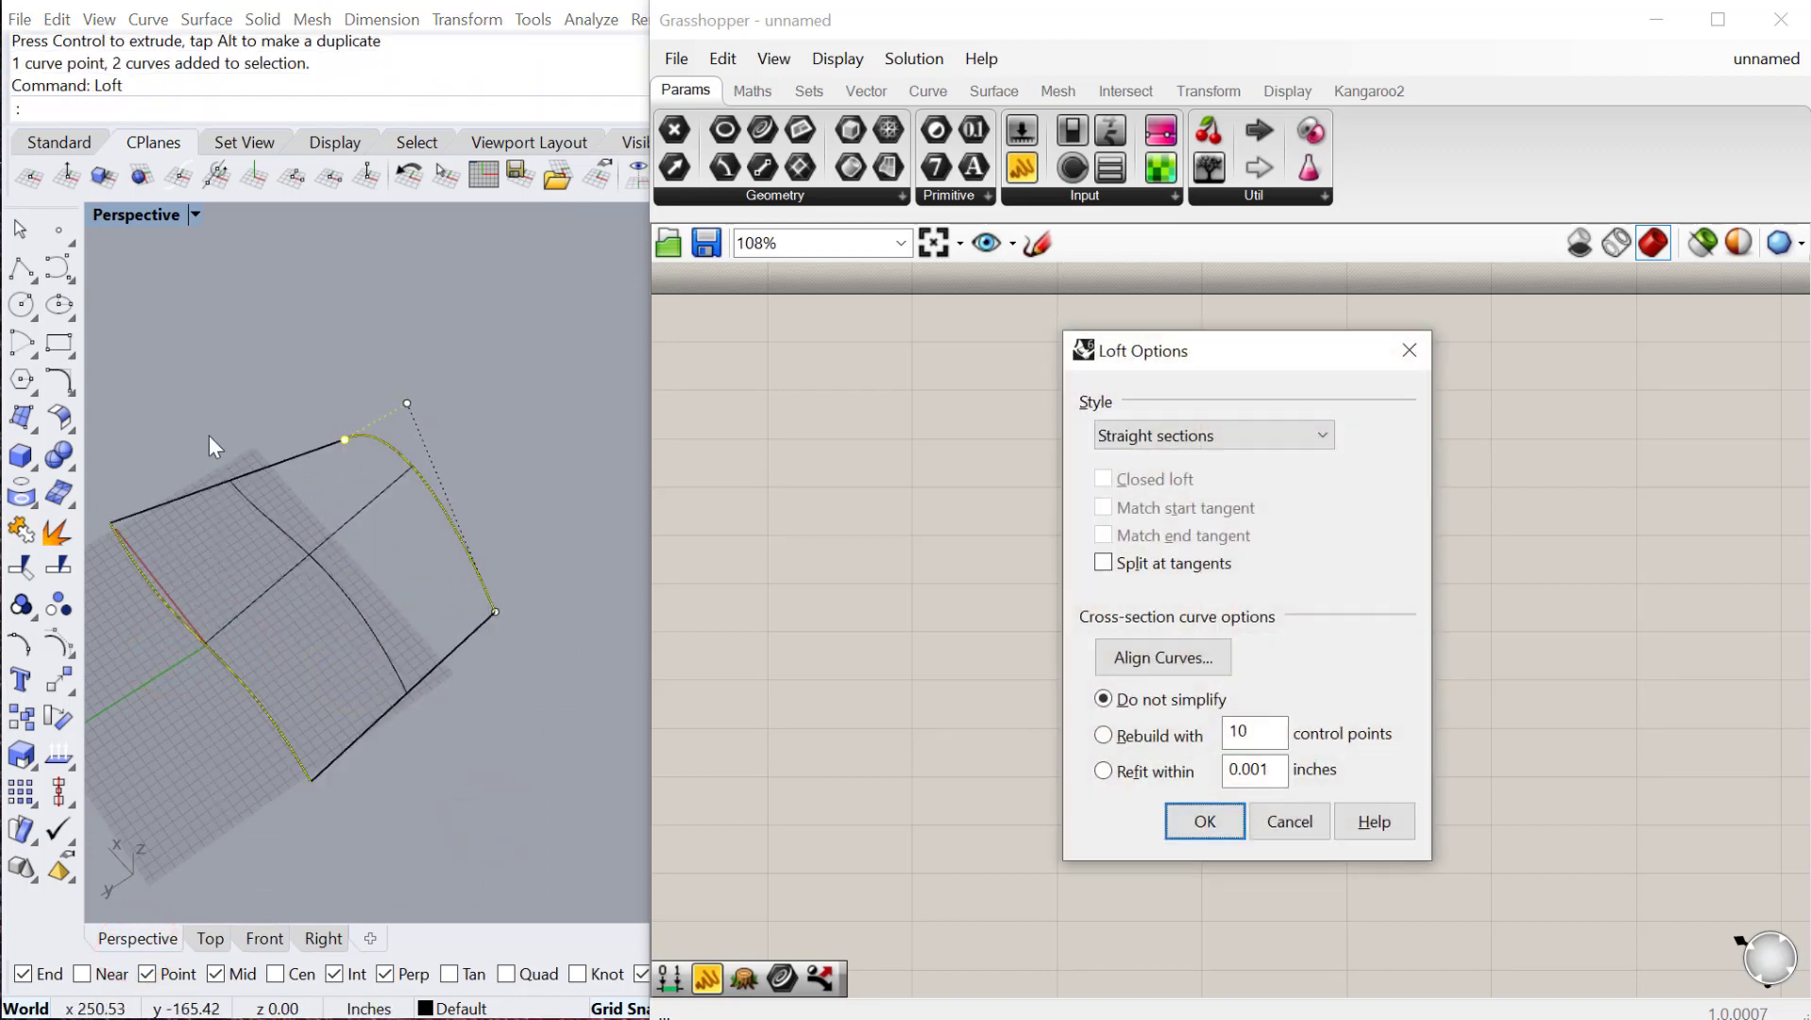
key("Return")
Add a Surface parameter to the Grasshopper canvas and reference the lofted surface in it
double_click(822, 450)
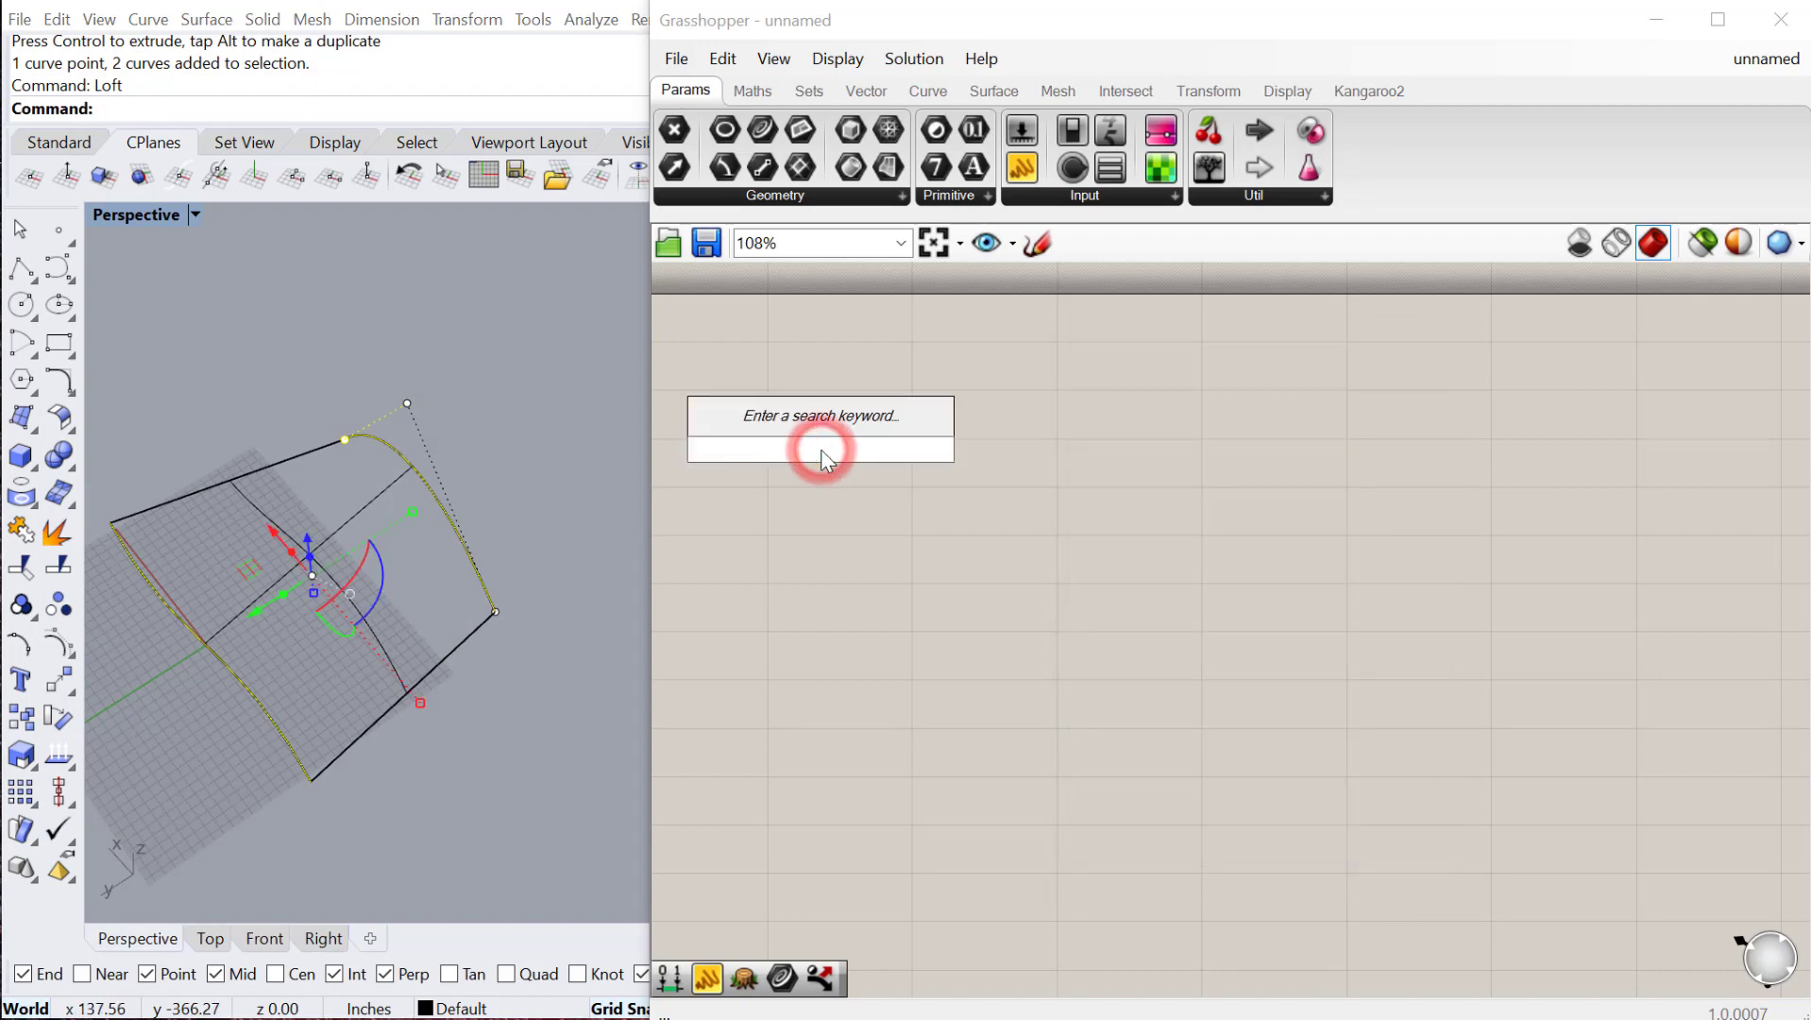
type("surf")
key("Return")
right_click(824, 457)
left_click(938, 780)
left_click(338, 596)
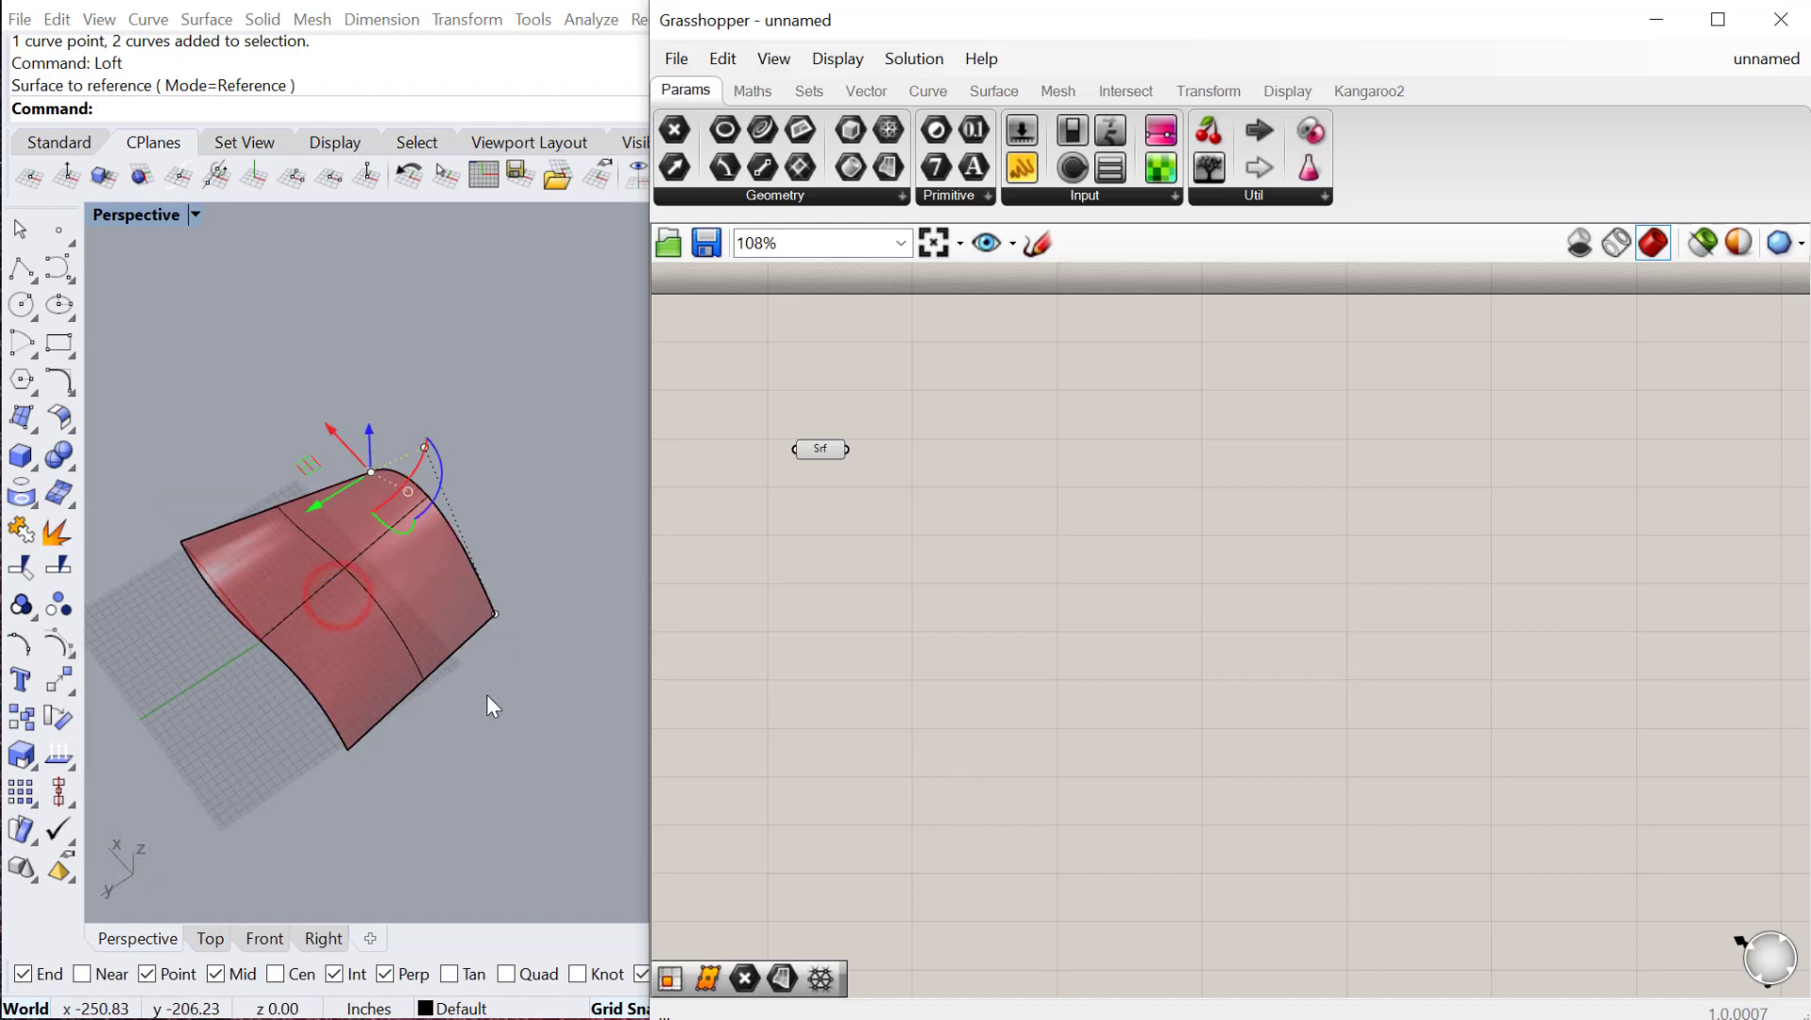
Hide all the original Rhino geometry so only the Grasshopper surface preview is displayed
left_click(514, 824)
key("ctrl+a")
type("Hide")
key("Return")
right_click_drag(335, 597, 384, 578)
Add a Divide Surface component and connect the Surface parameter to its S input
left_click(873, 542)
scroll(957, 551, "up", 2)
left_click(999, 90)
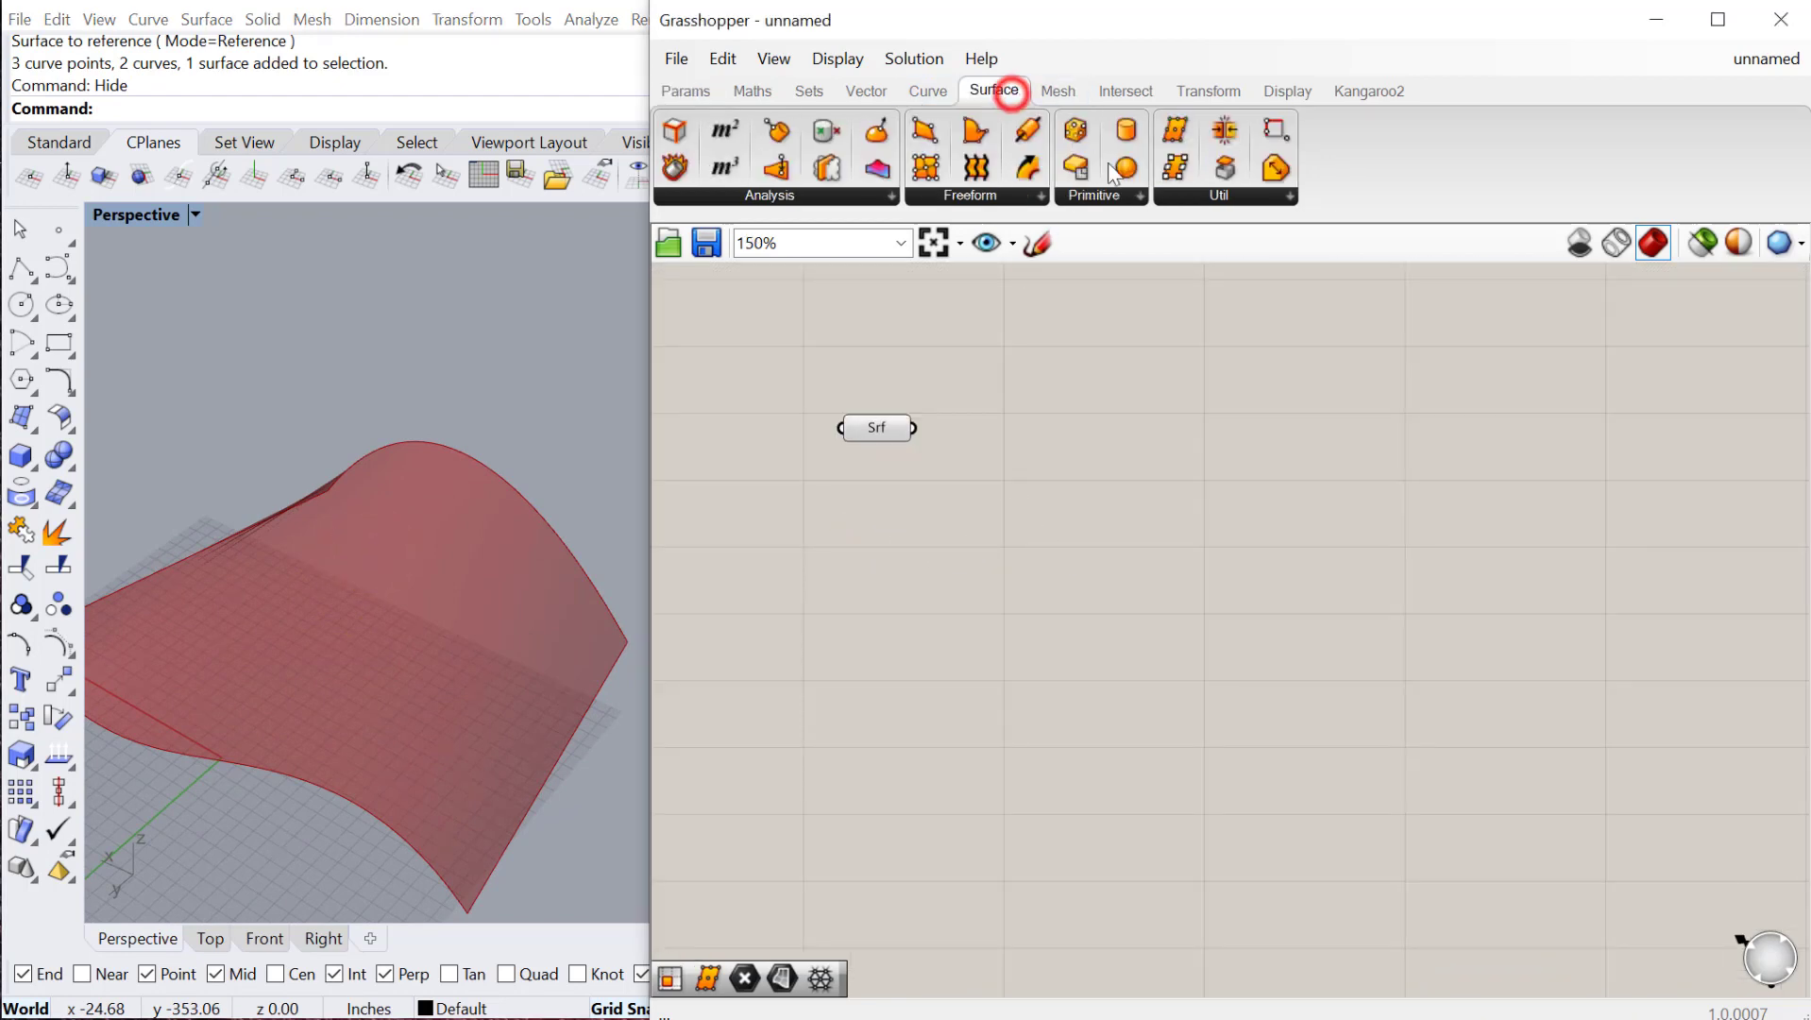
left_click(1227, 196)
left_click_drag(1226, 247, 1054, 454)
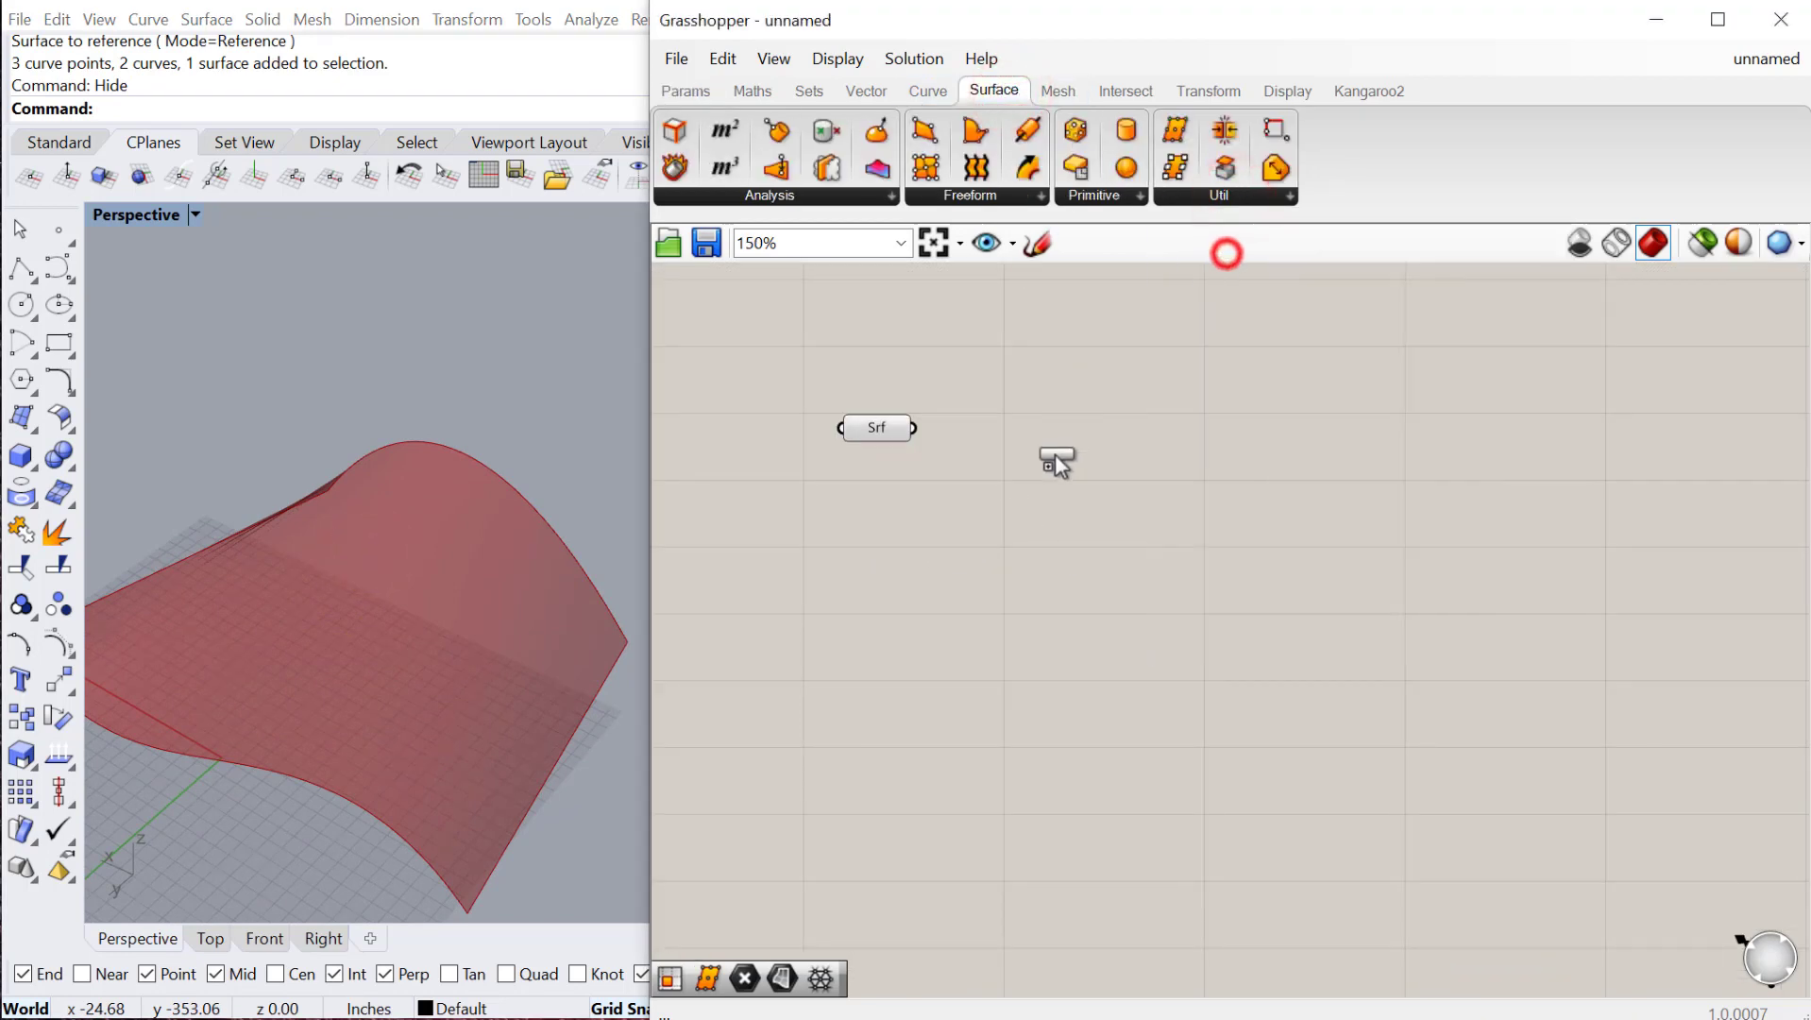
left_click_drag(915, 428, 1035, 445)
Add a number slider ranging from 2 to 70, connect it to Divide Surface's U and V inputs, and set it to 20
double_click(828, 563)
type("2<70")
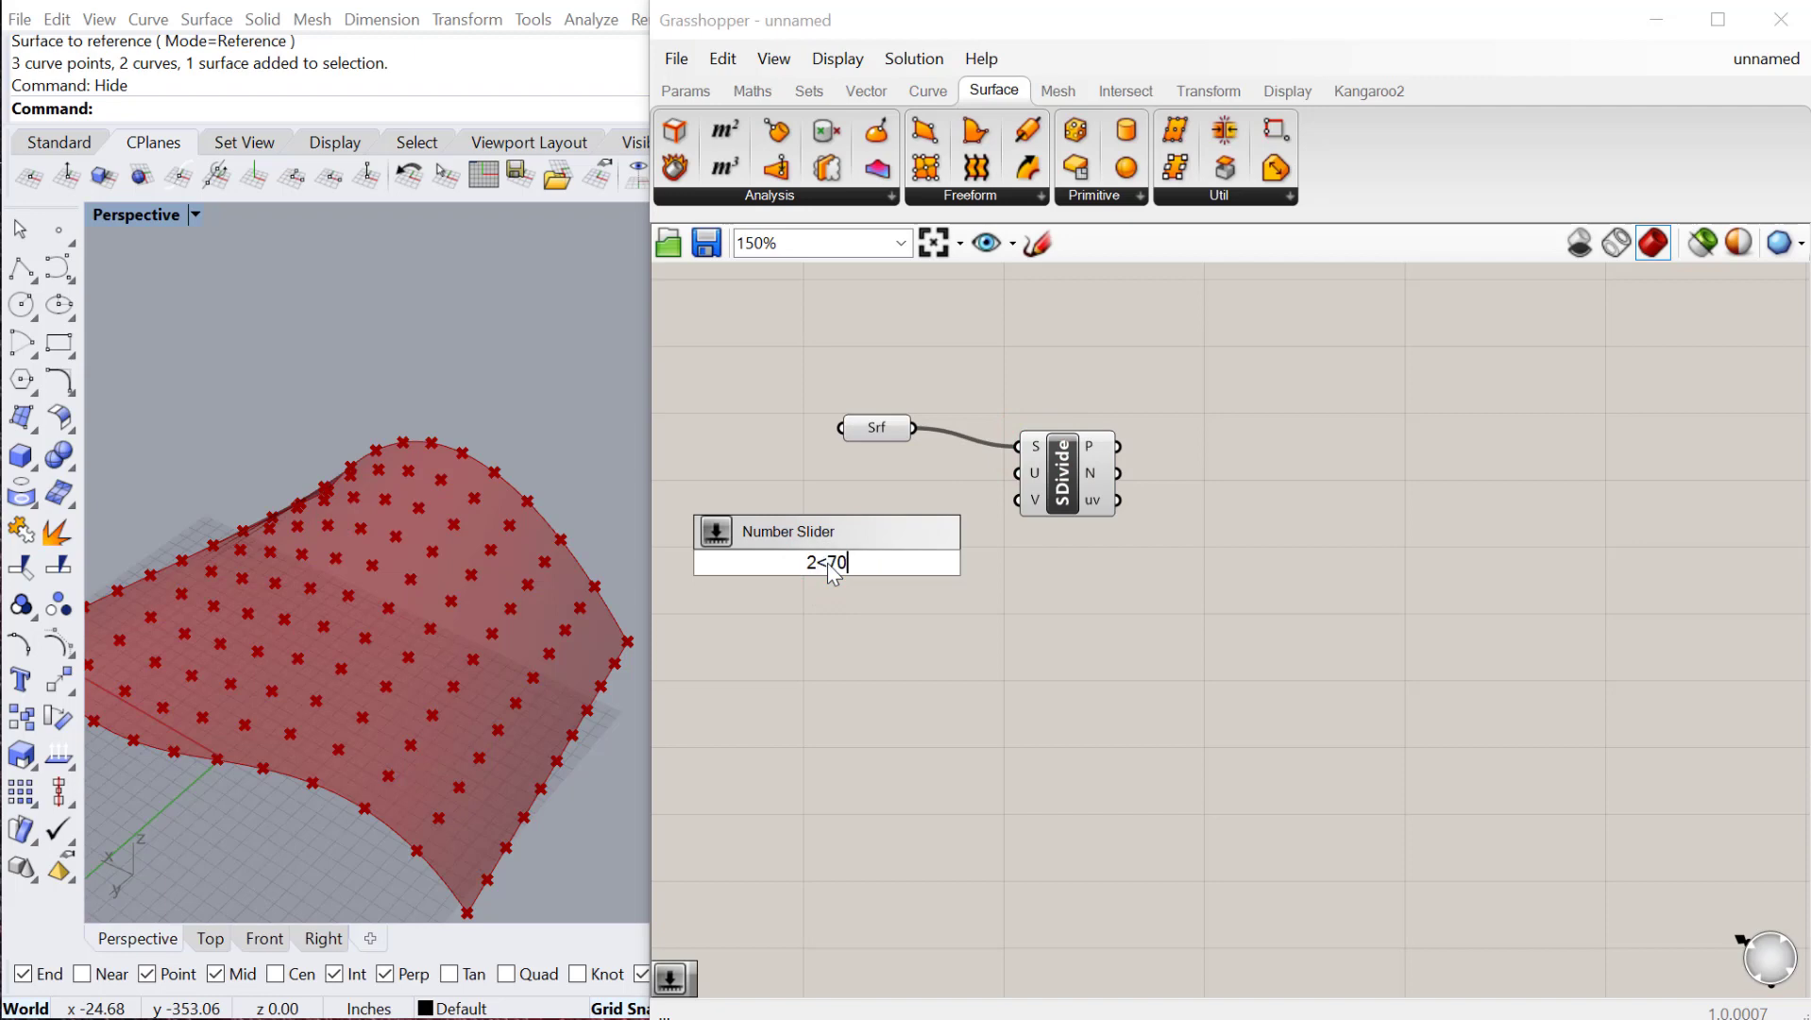
key("Return")
left_click_drag(938, 563, 1017, 472)
left_click_drag(953, 563, 1017, 500)
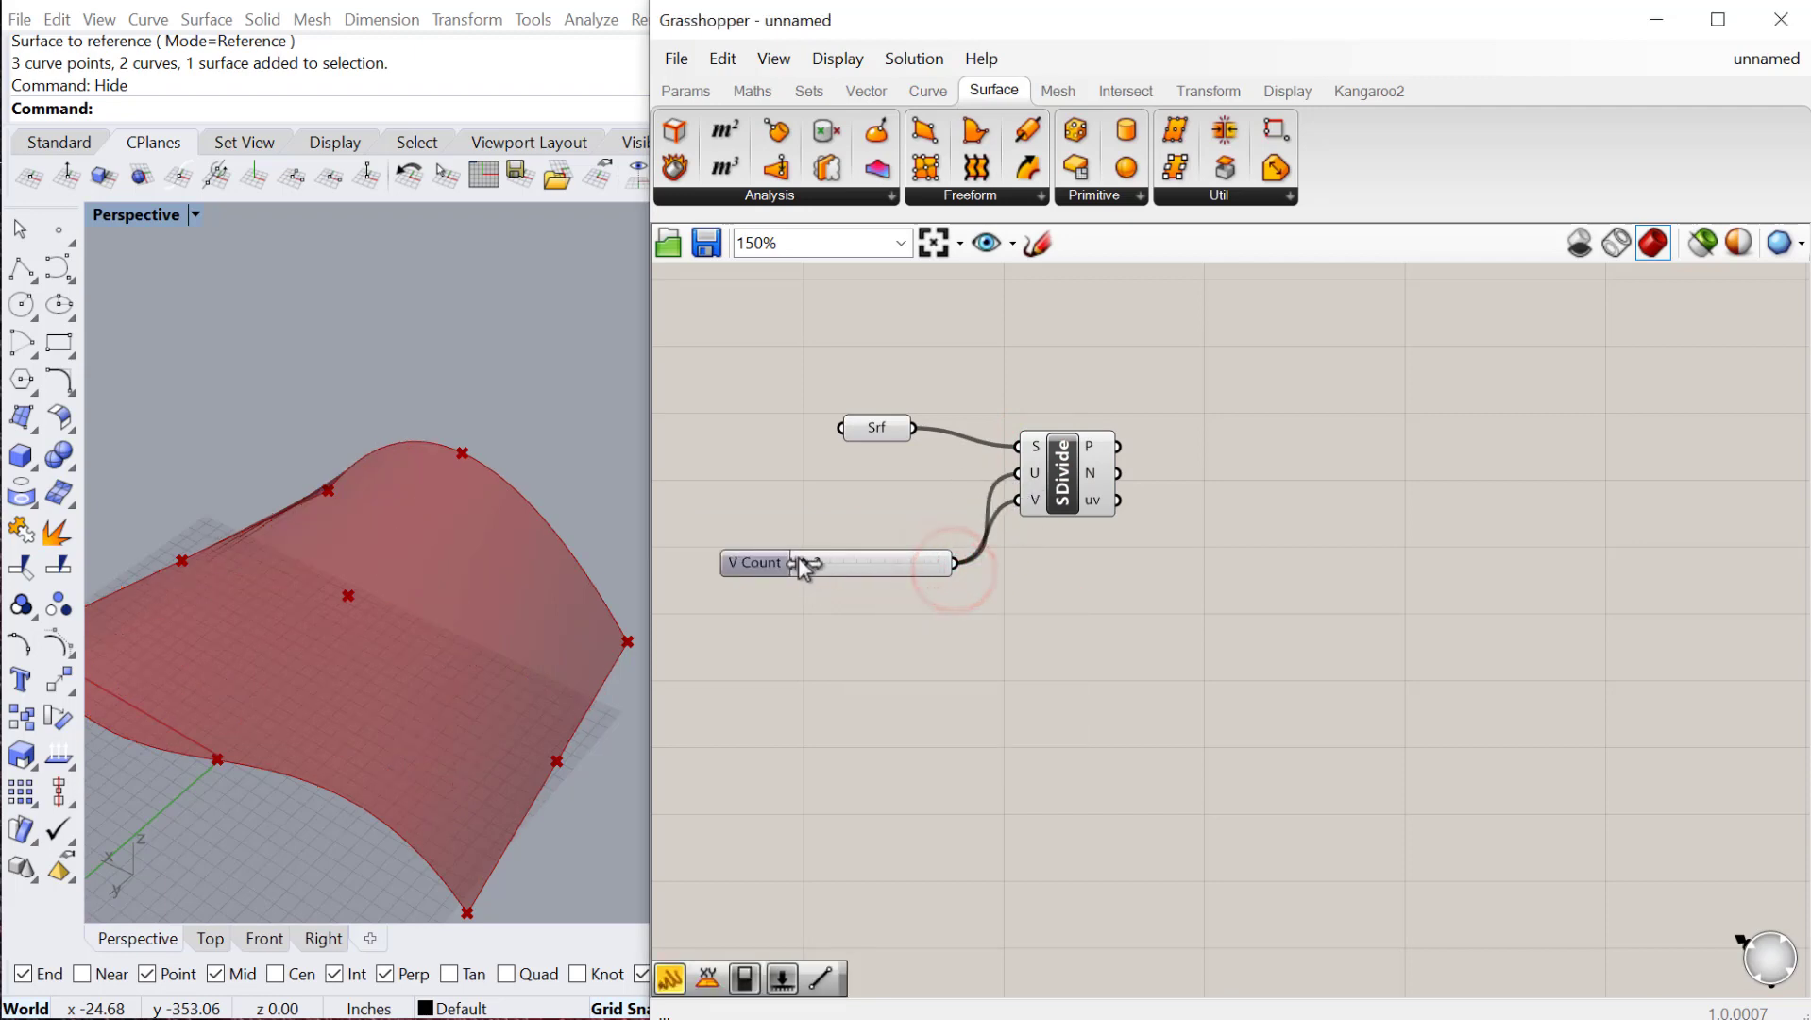
left_click_drag(802, 562, 839, 566)
right_click_drag(566, 613, 442, 599)
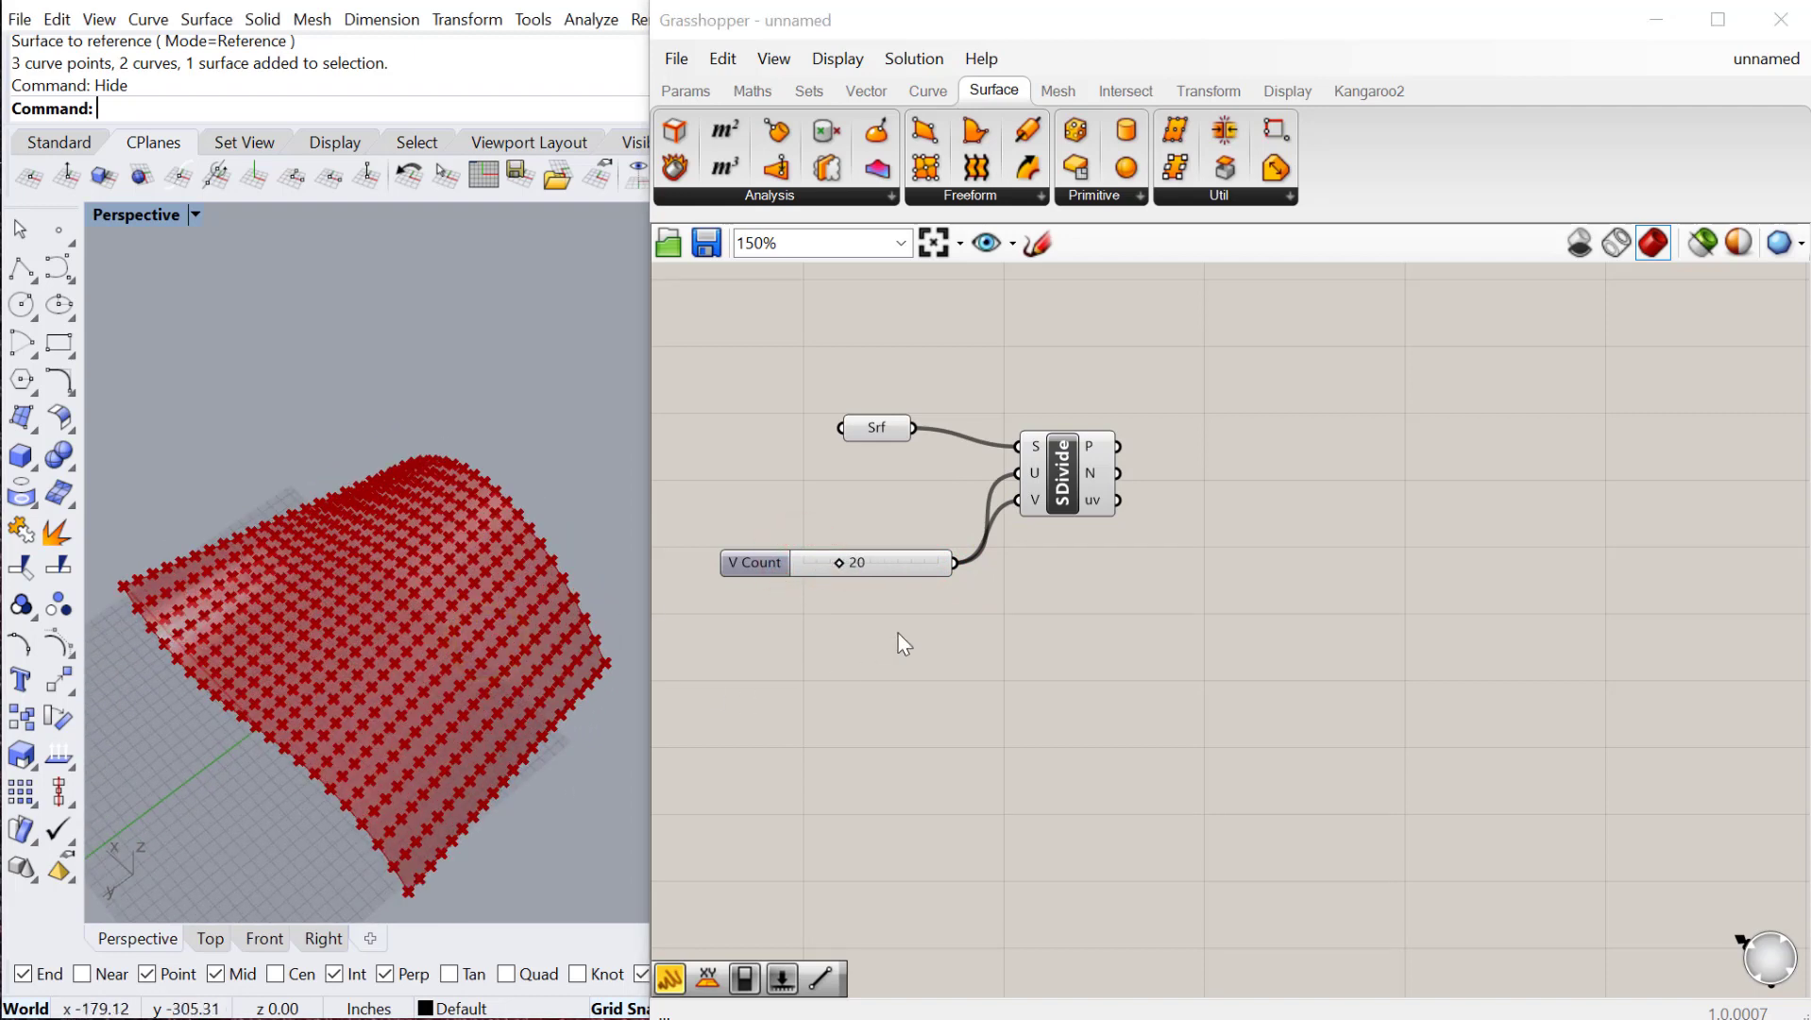
Add an Image Sampler component and place it beside the Divide Surface component
right_click_drag(1169, 646, 1124, 632)
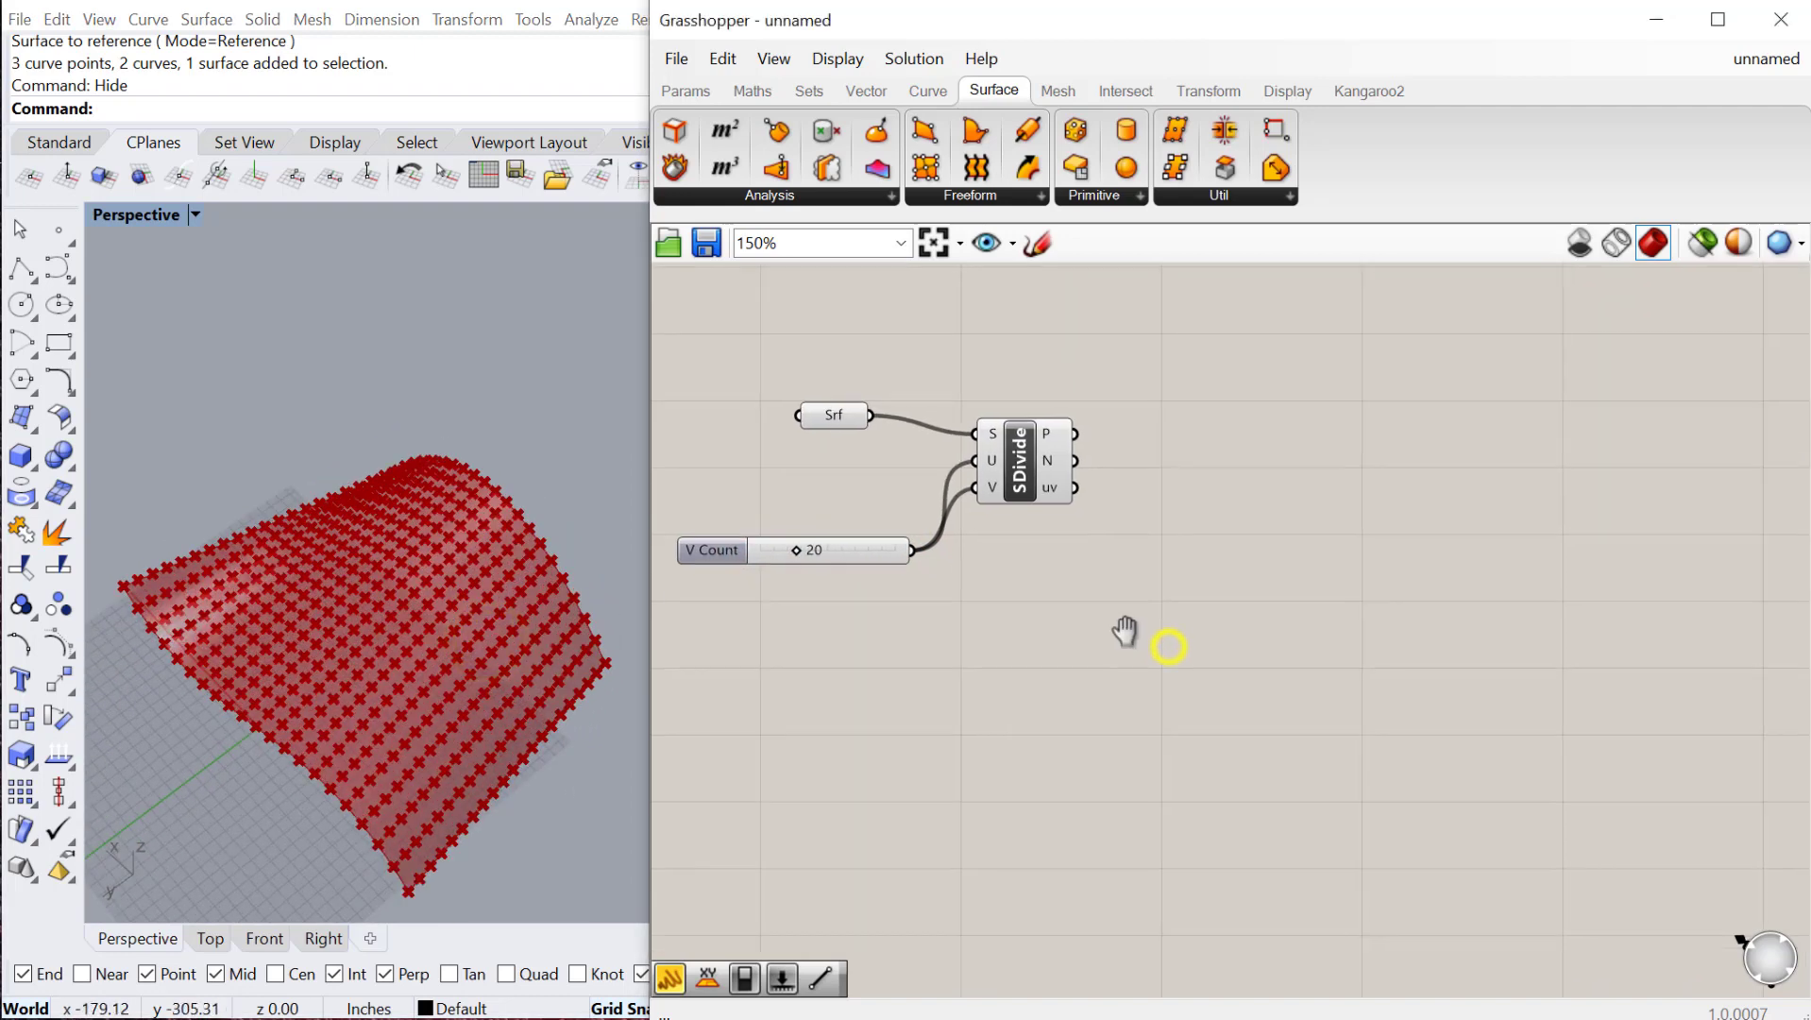
double_click(1218, 694)
type("IMAGE")
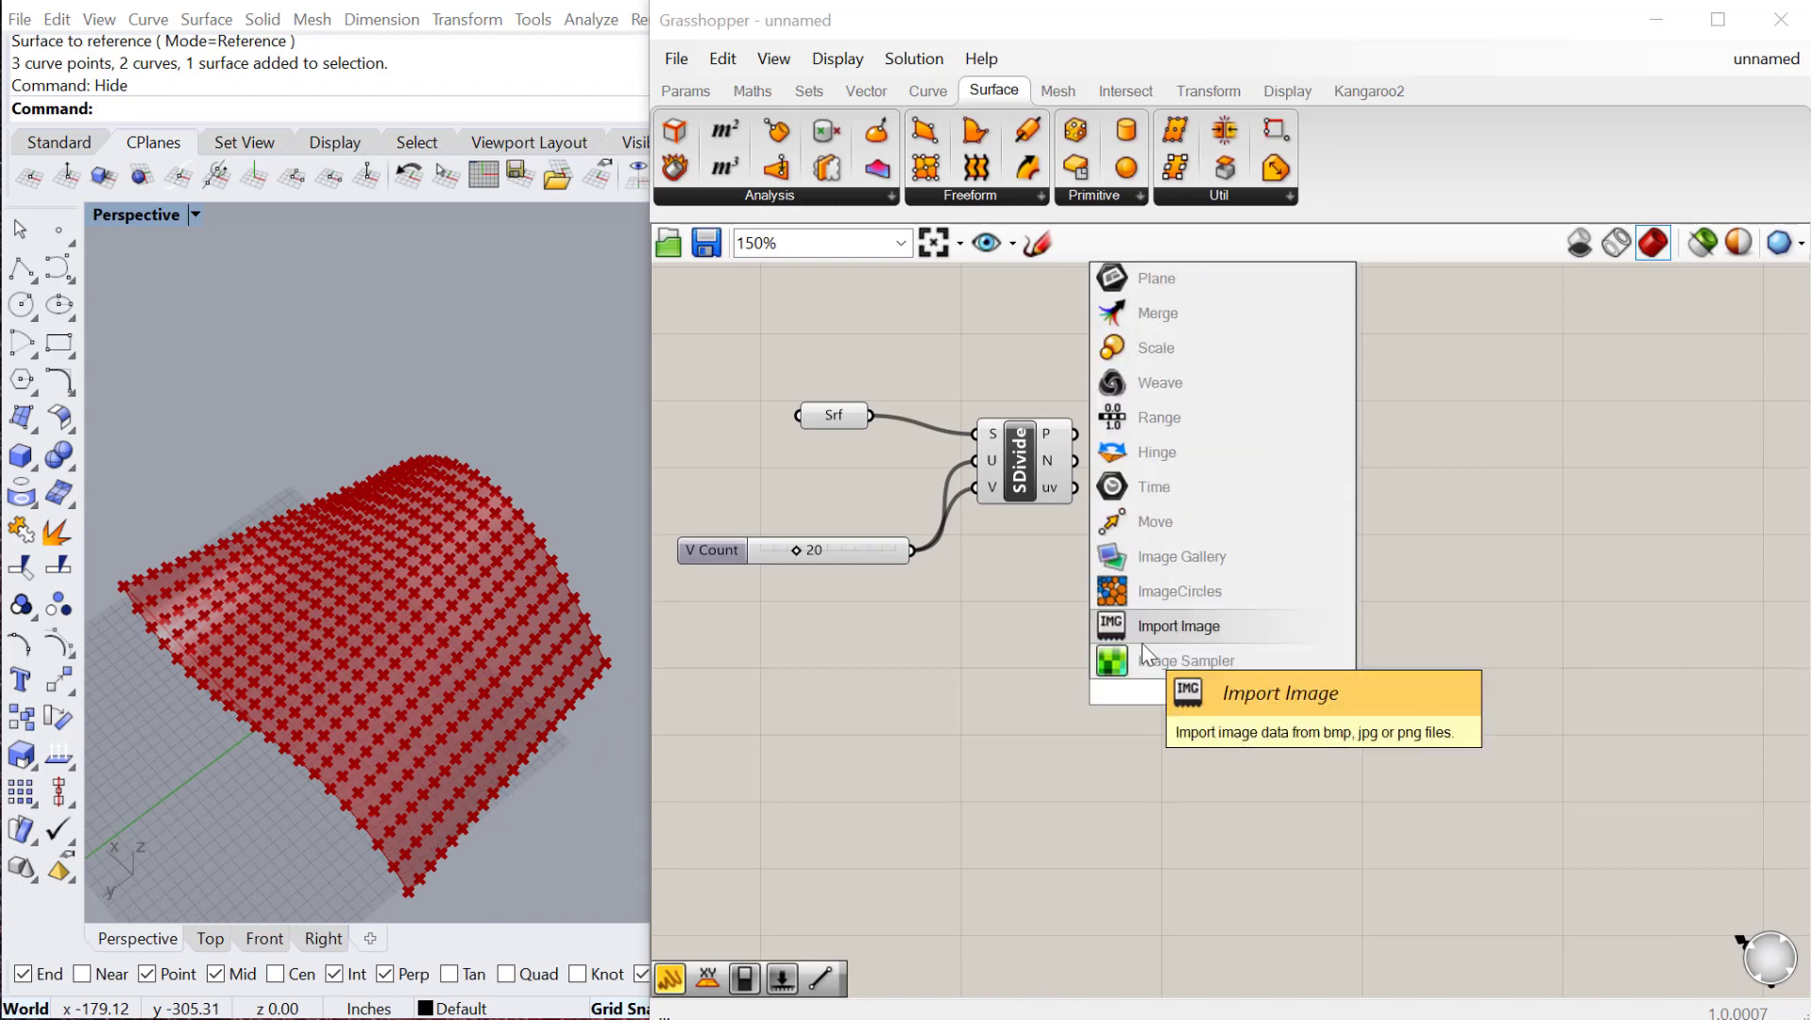
left_click(1179, 626)
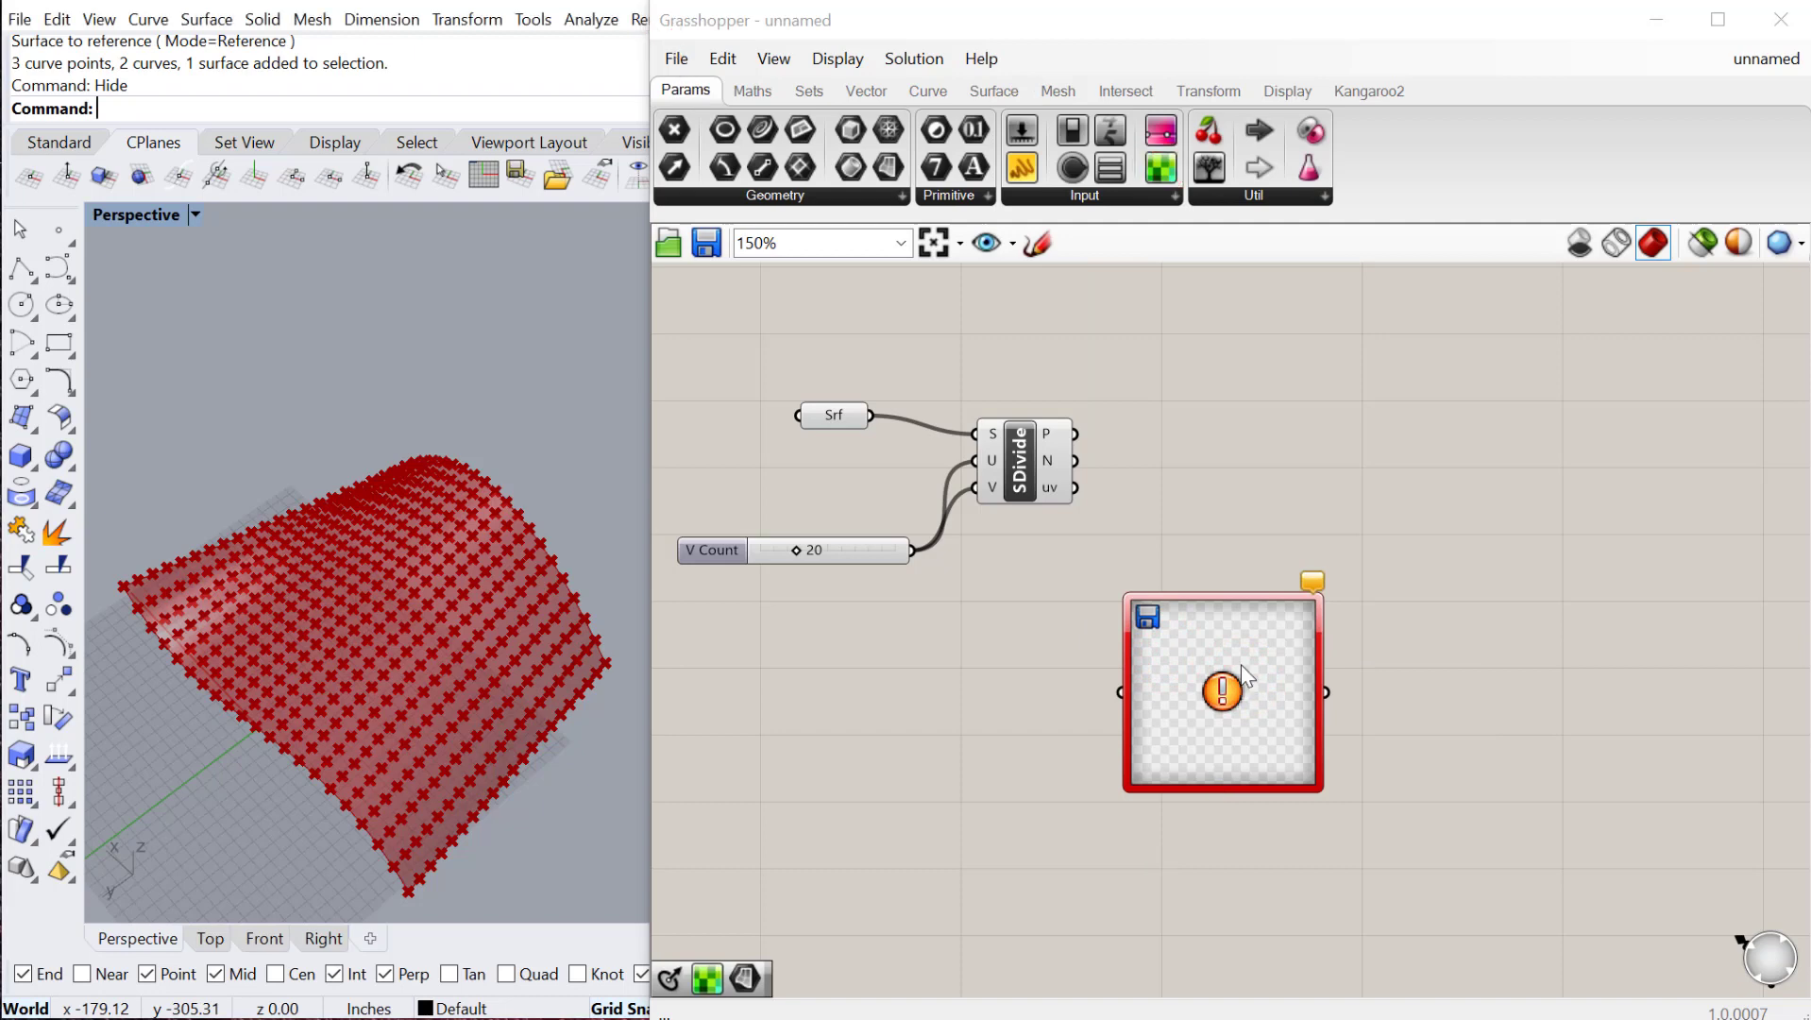
left_click_drag(1243, 662, 1337, 547)
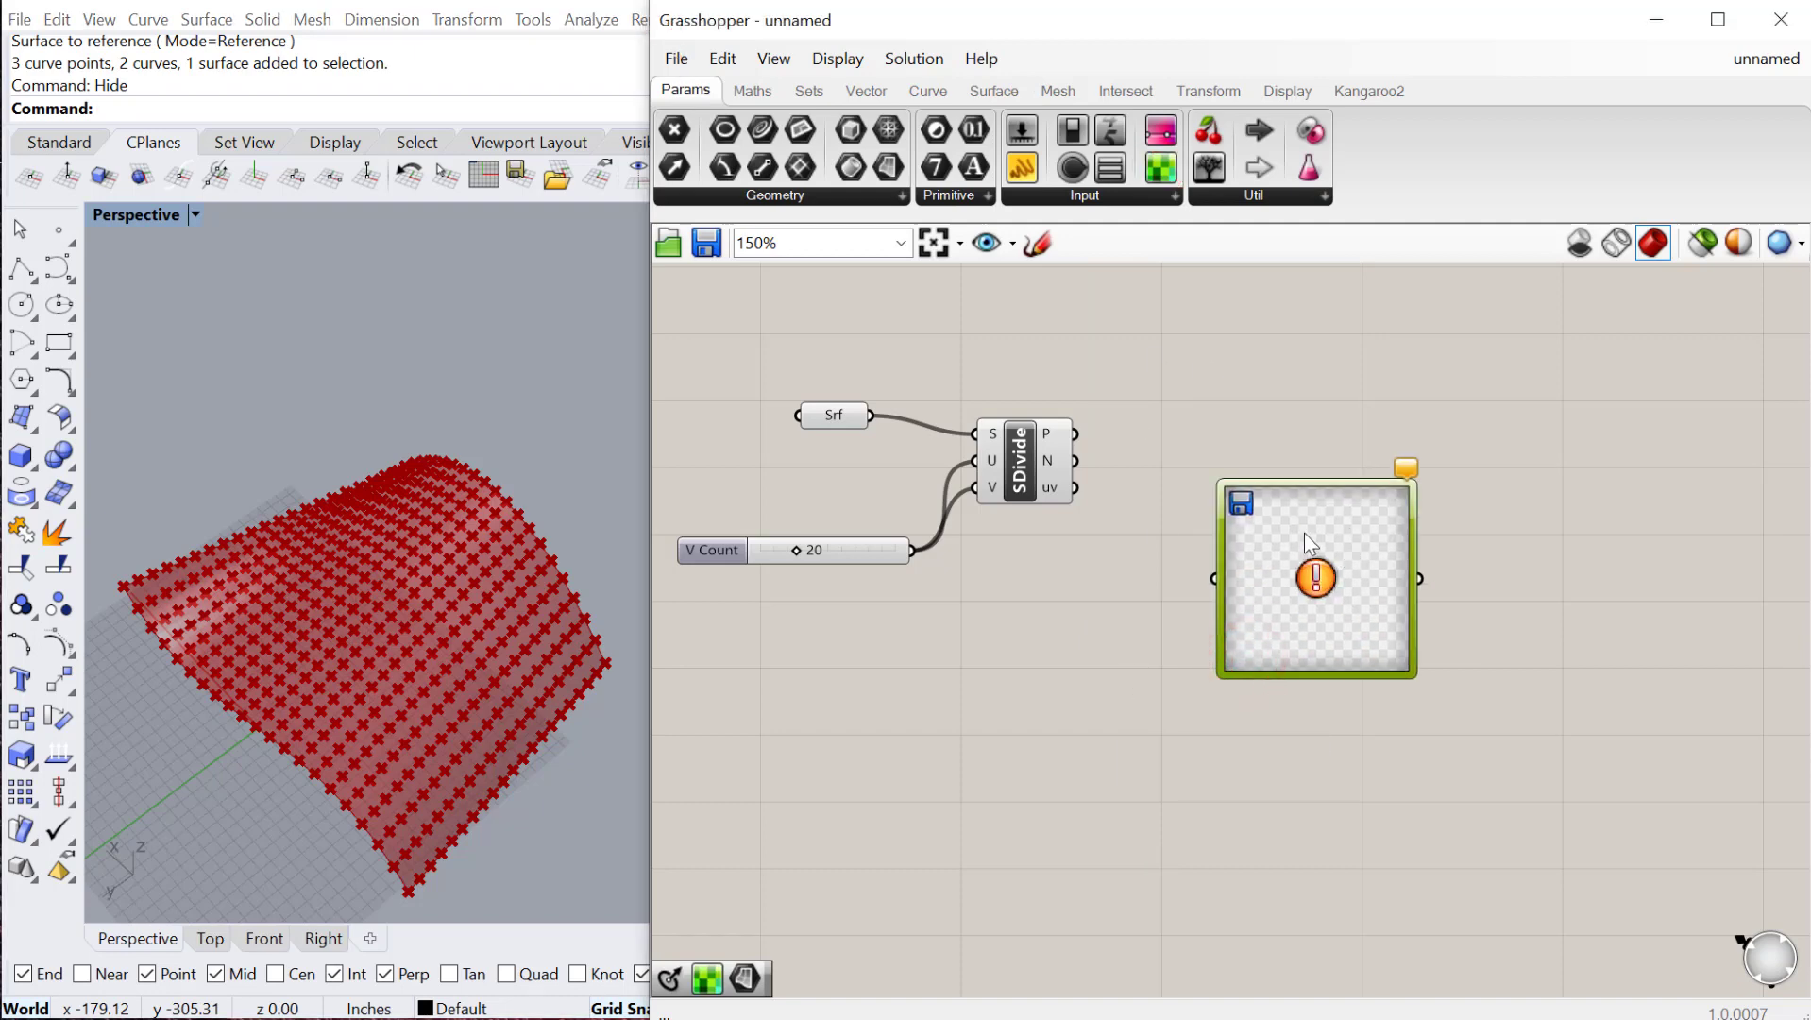
Load the circle image from the imagesampler folder into the Image Sampler, keeping the X and Y domains at 0 To 1
mouse_move(1309, 605)
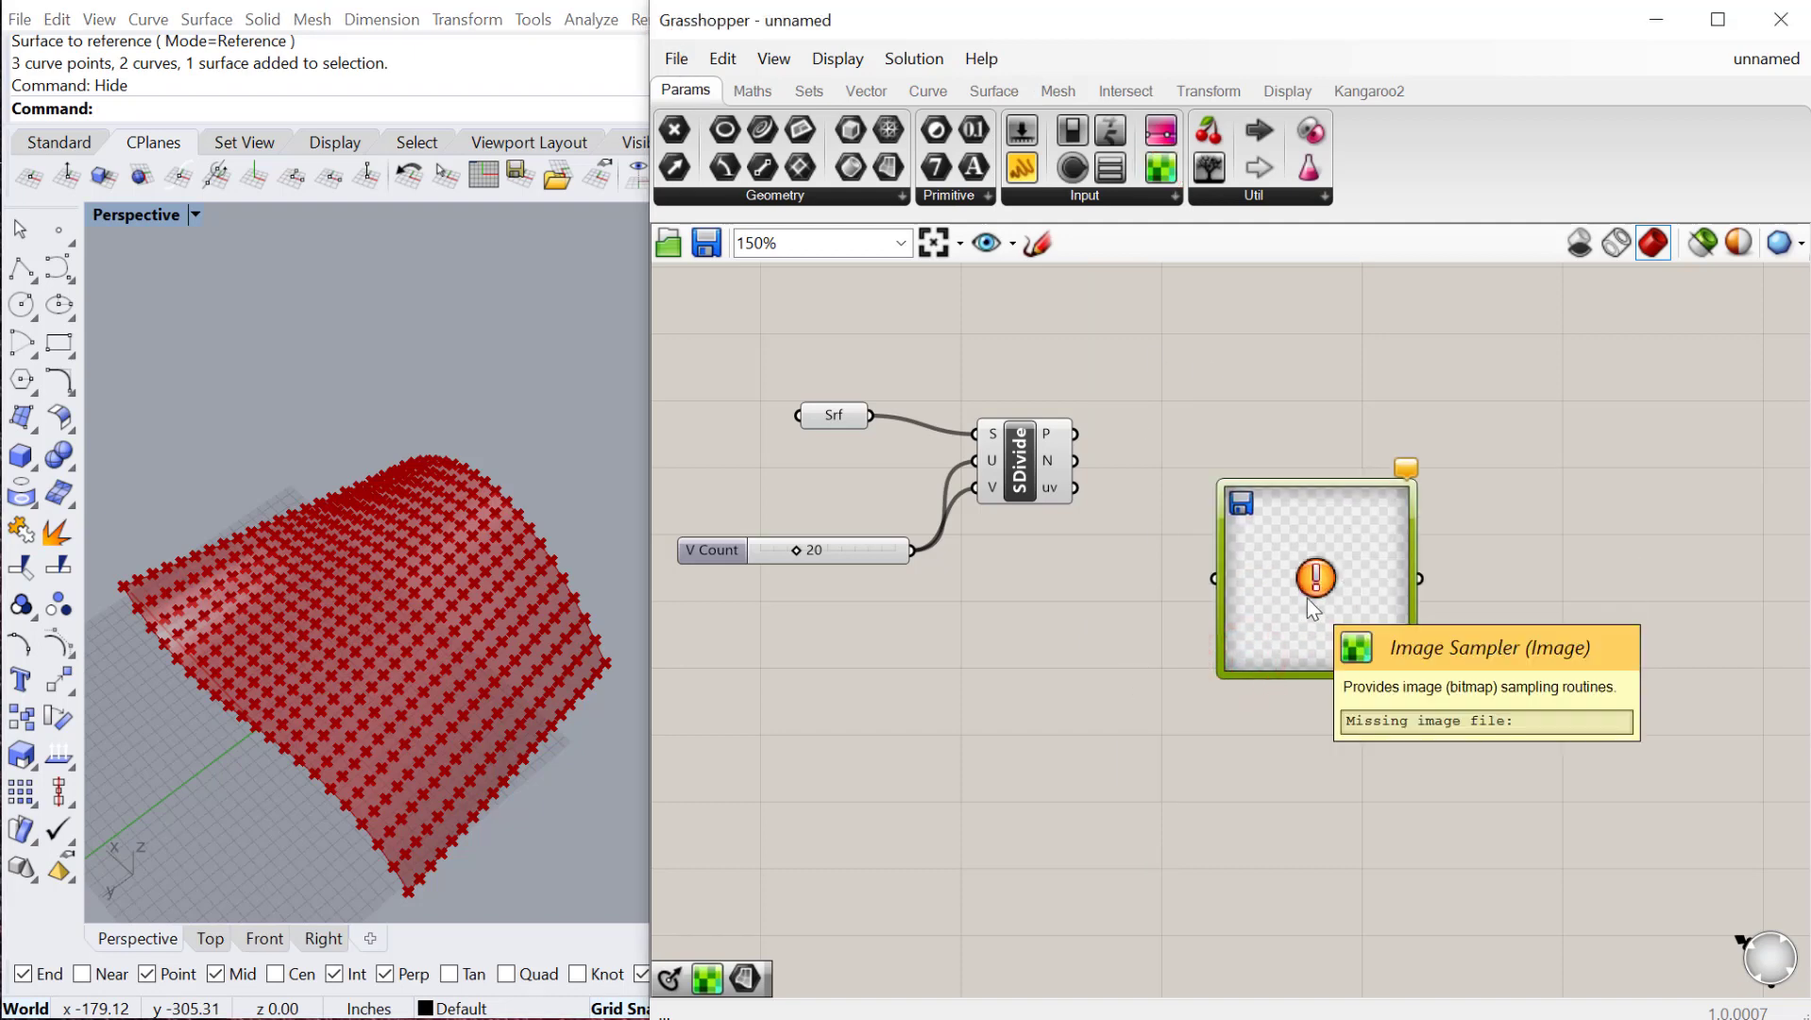
double_click(1328, 528)
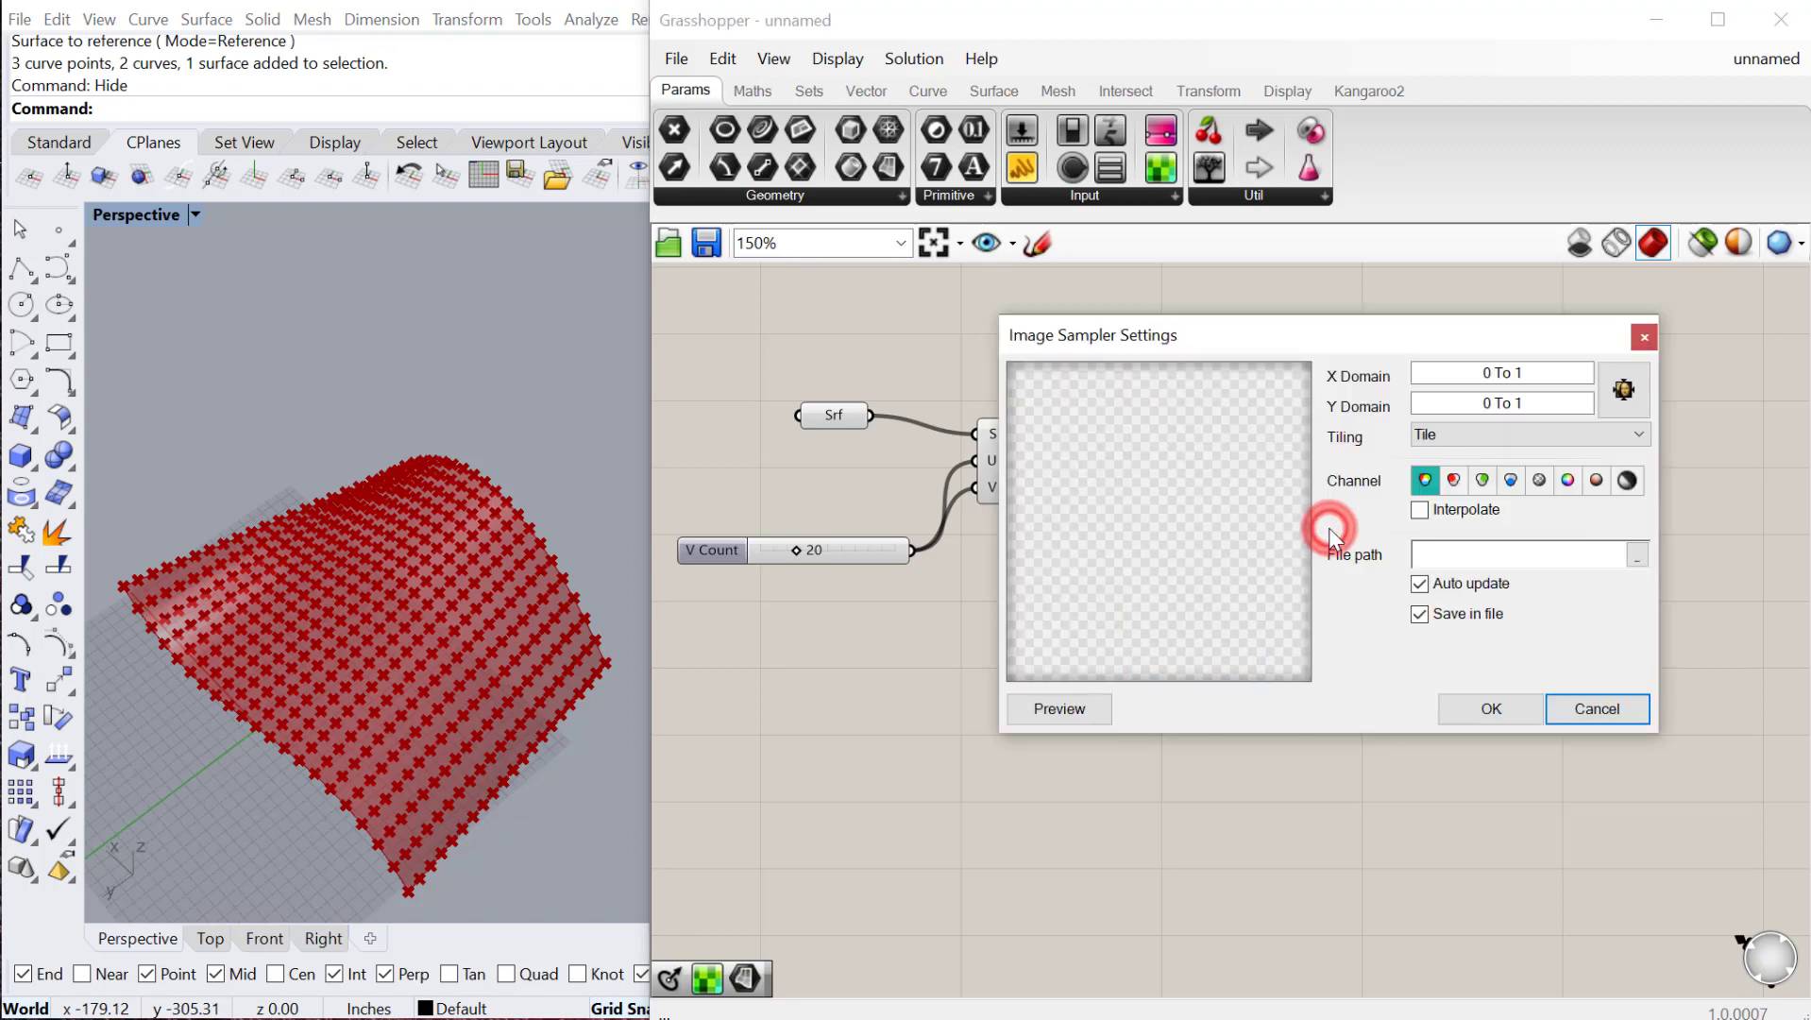
left_click_drag(1417, 334, 1379, 337)
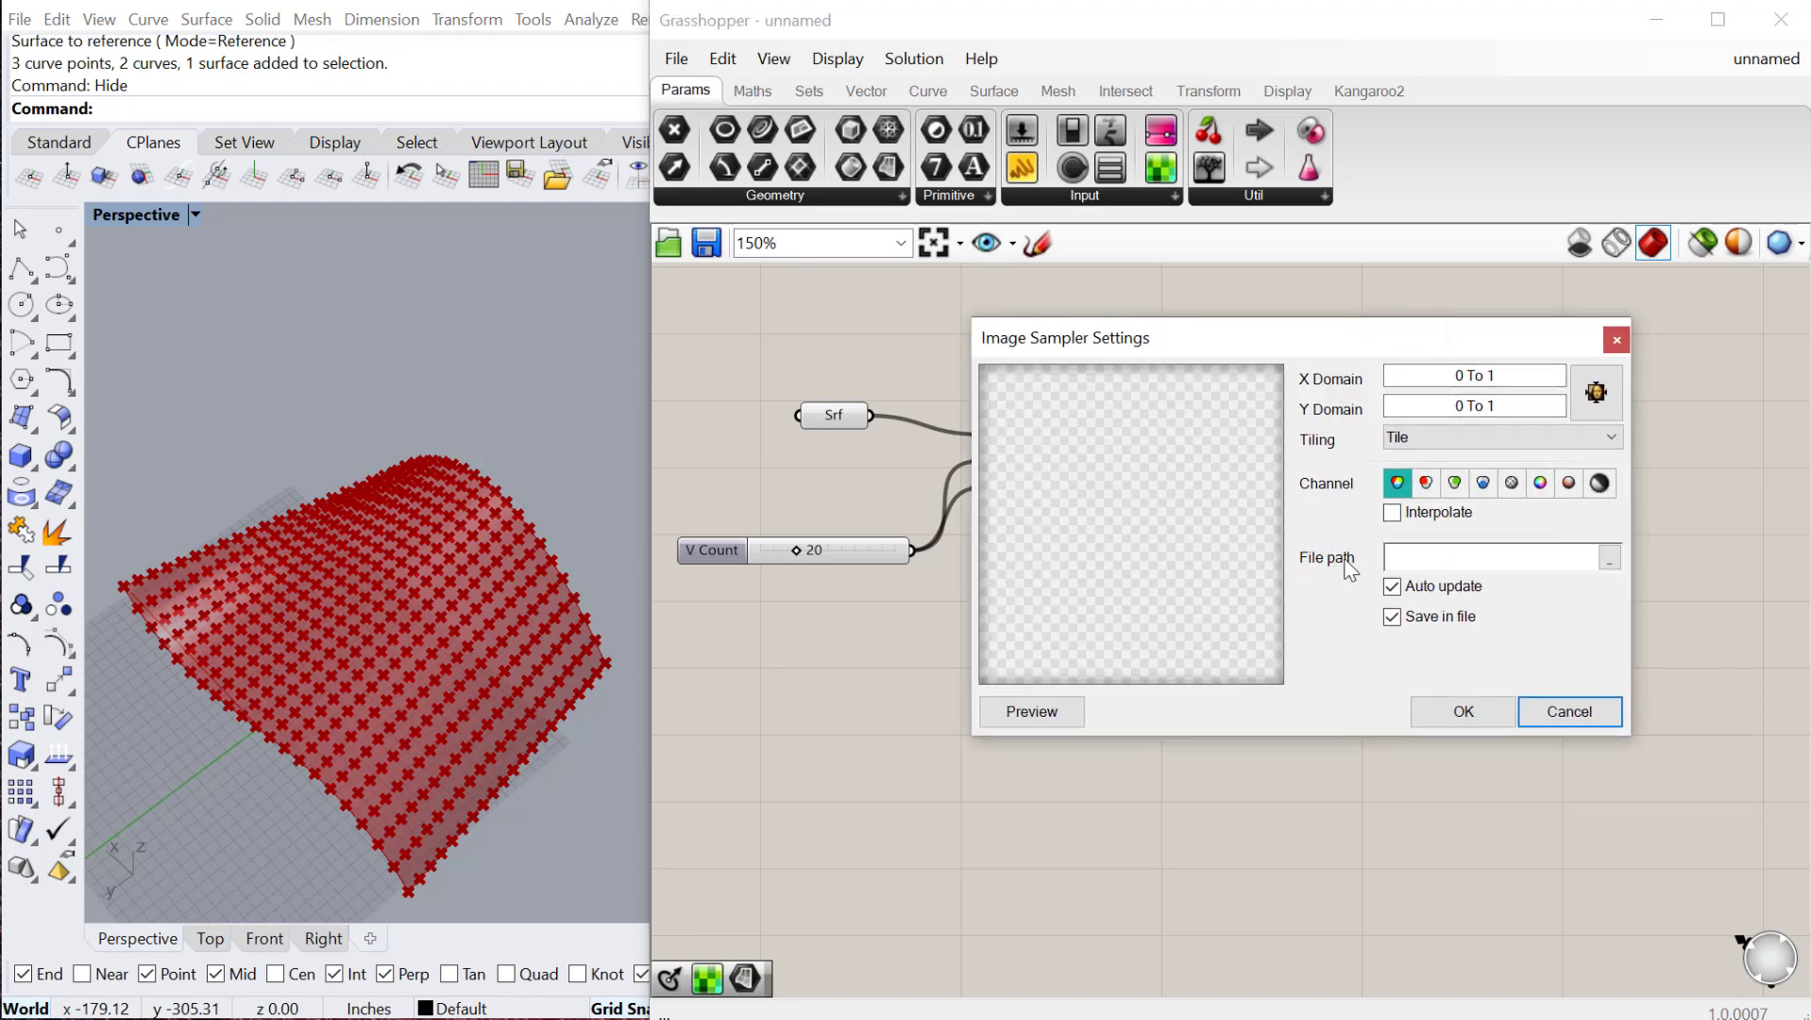
left_click(1609, 559)
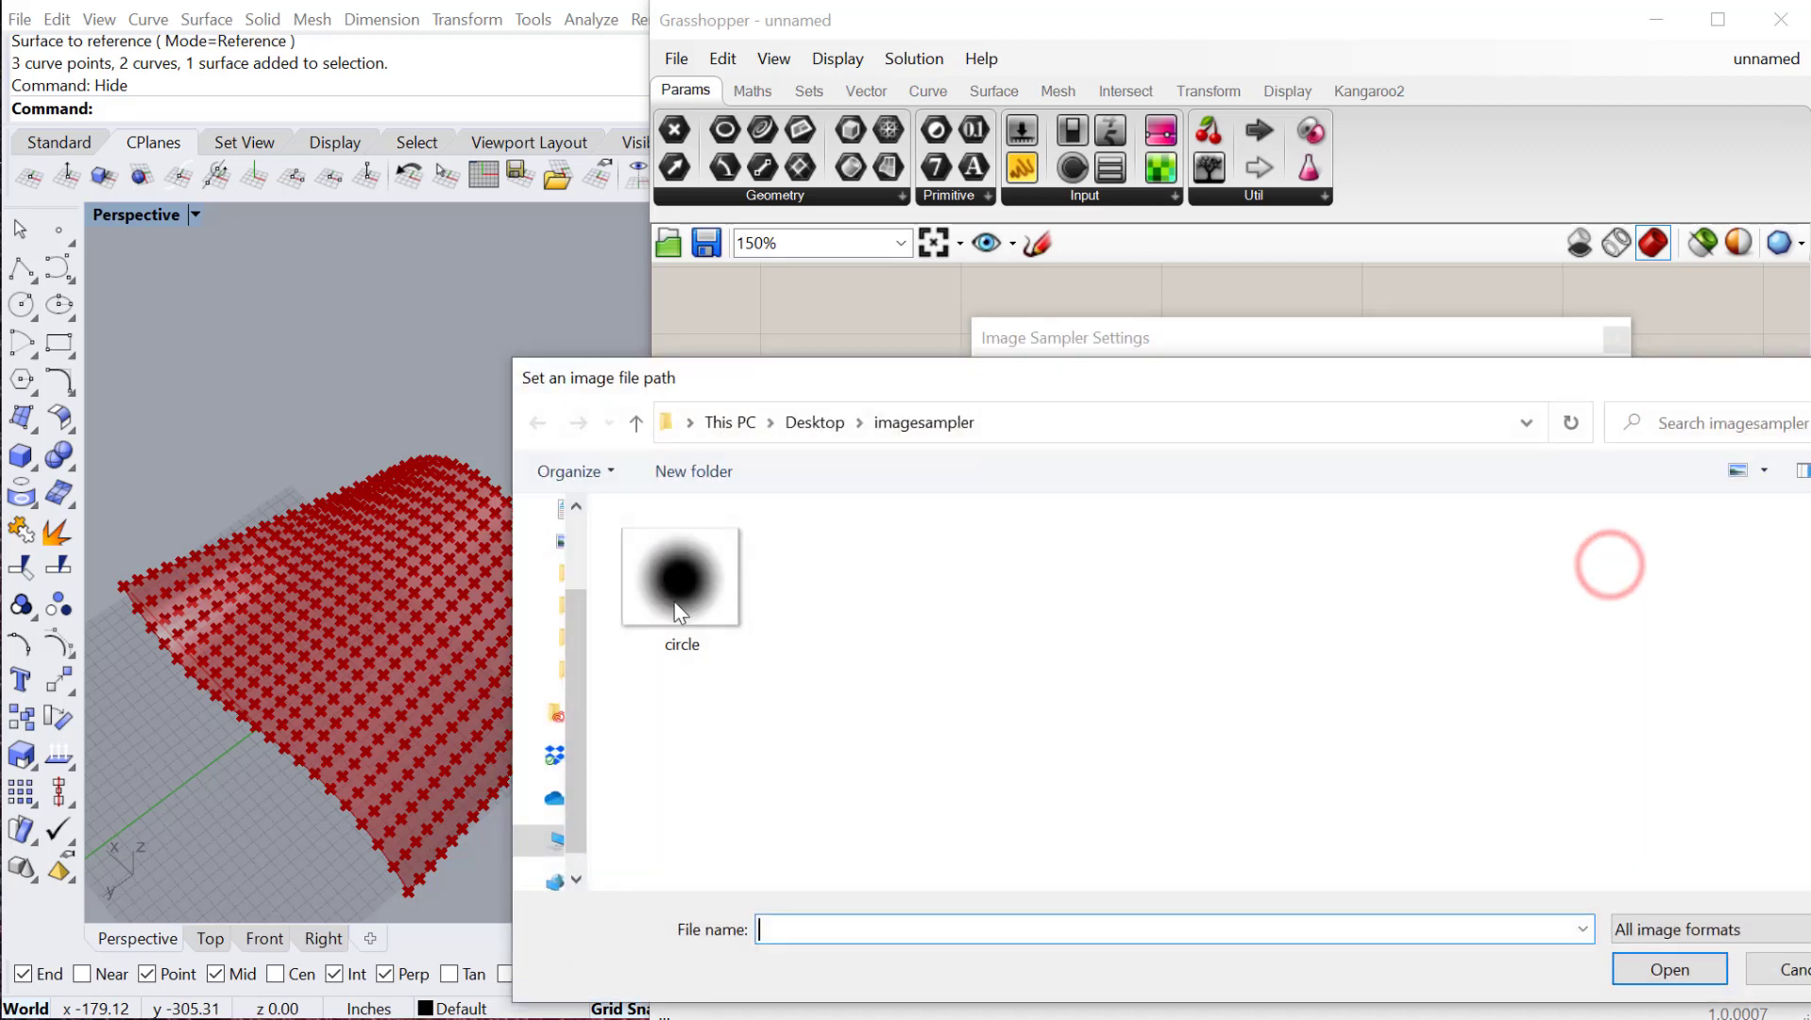
left_click(695, 595)
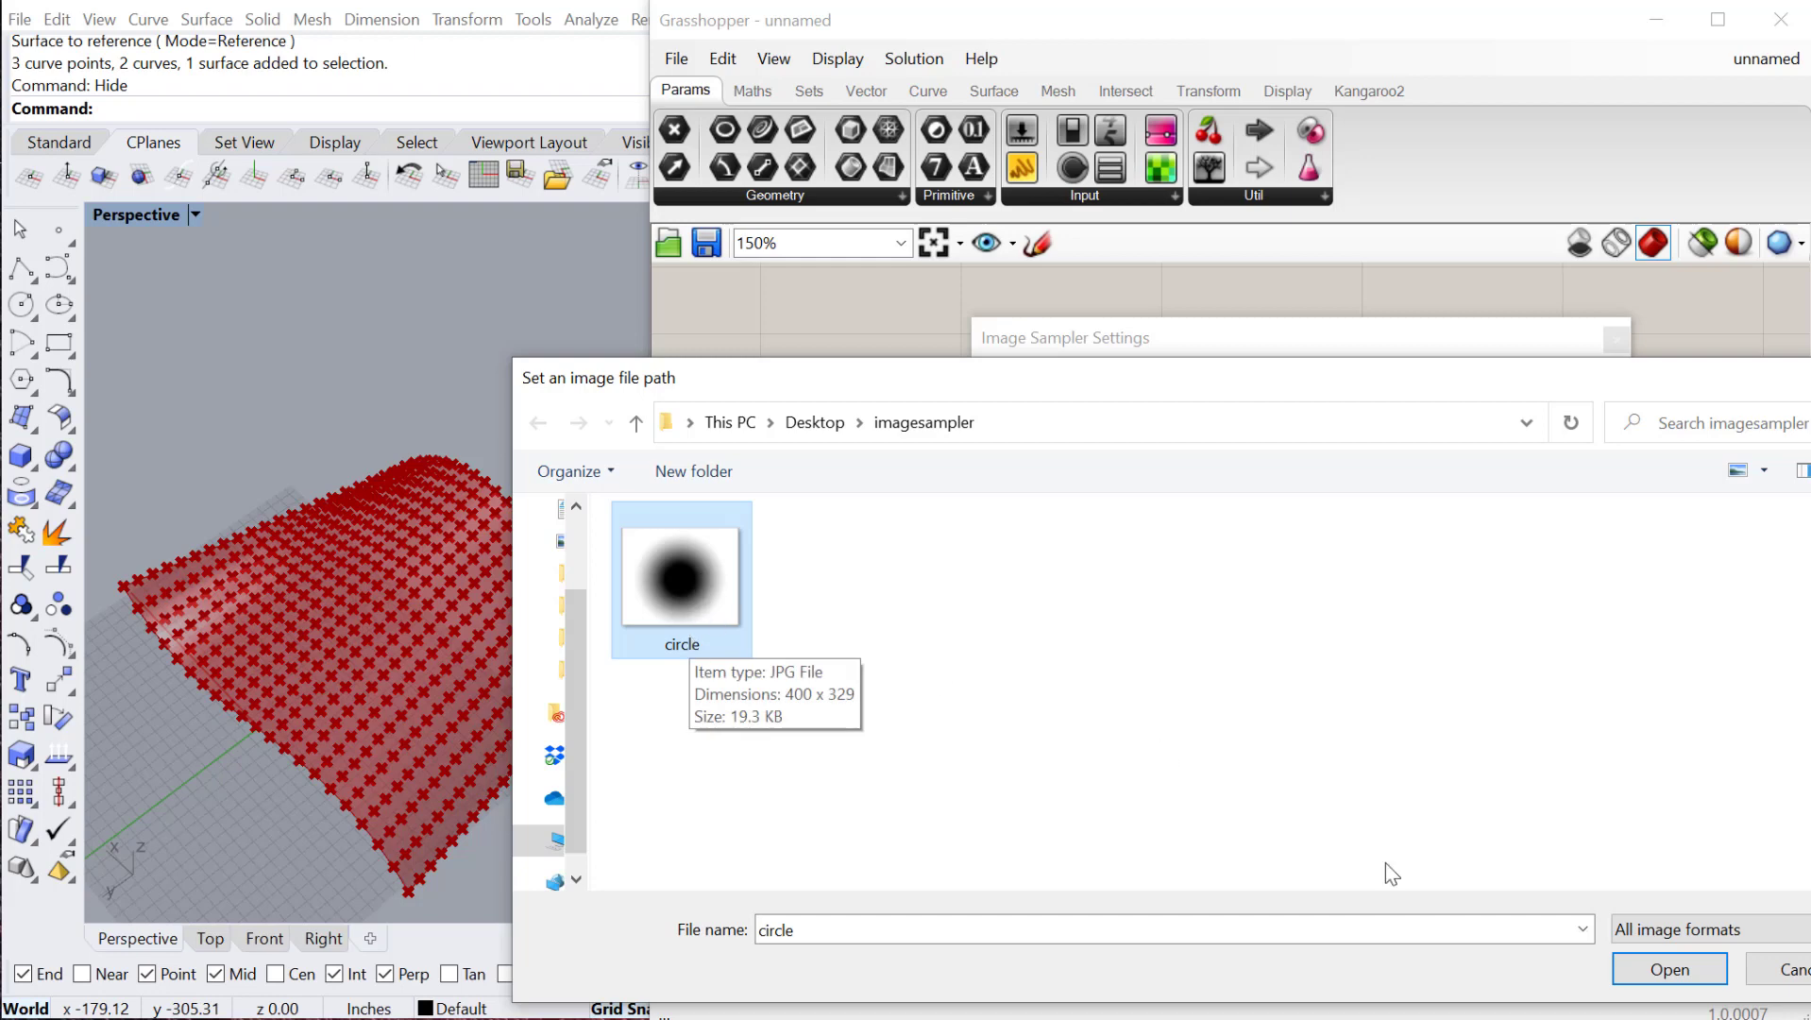
left_click(1664, 968)
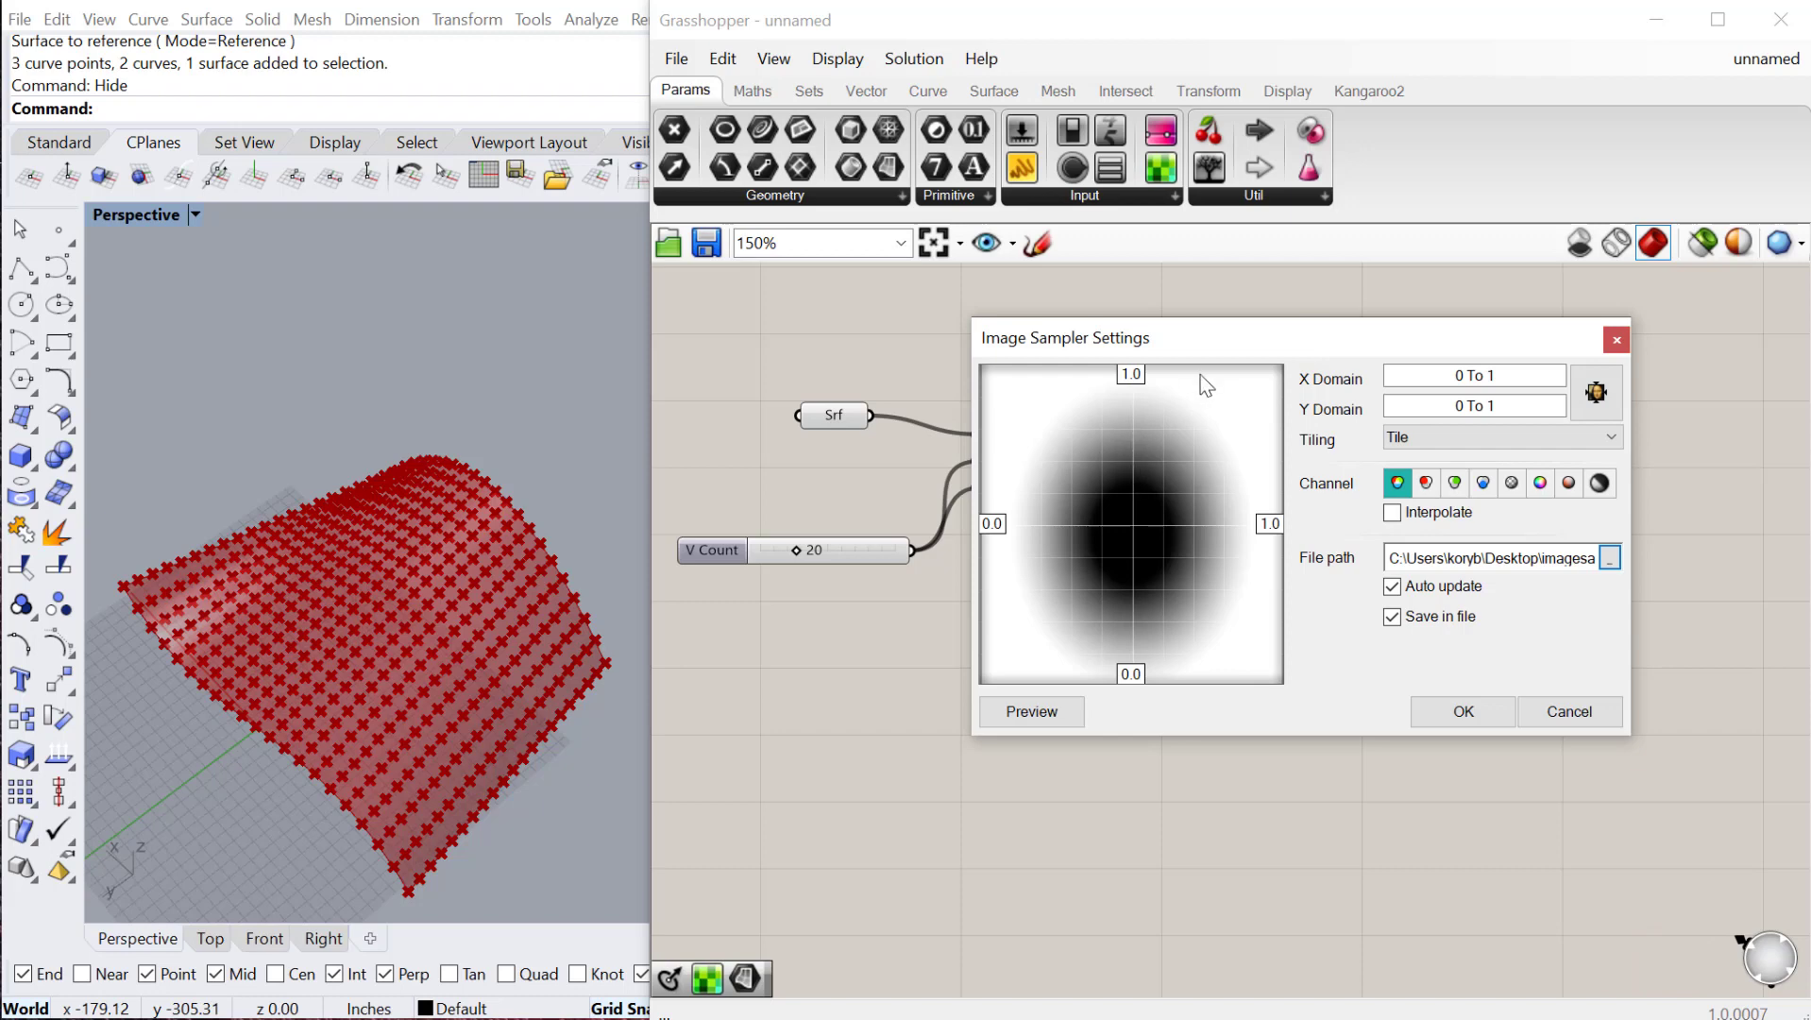
left_click(1447, 376)
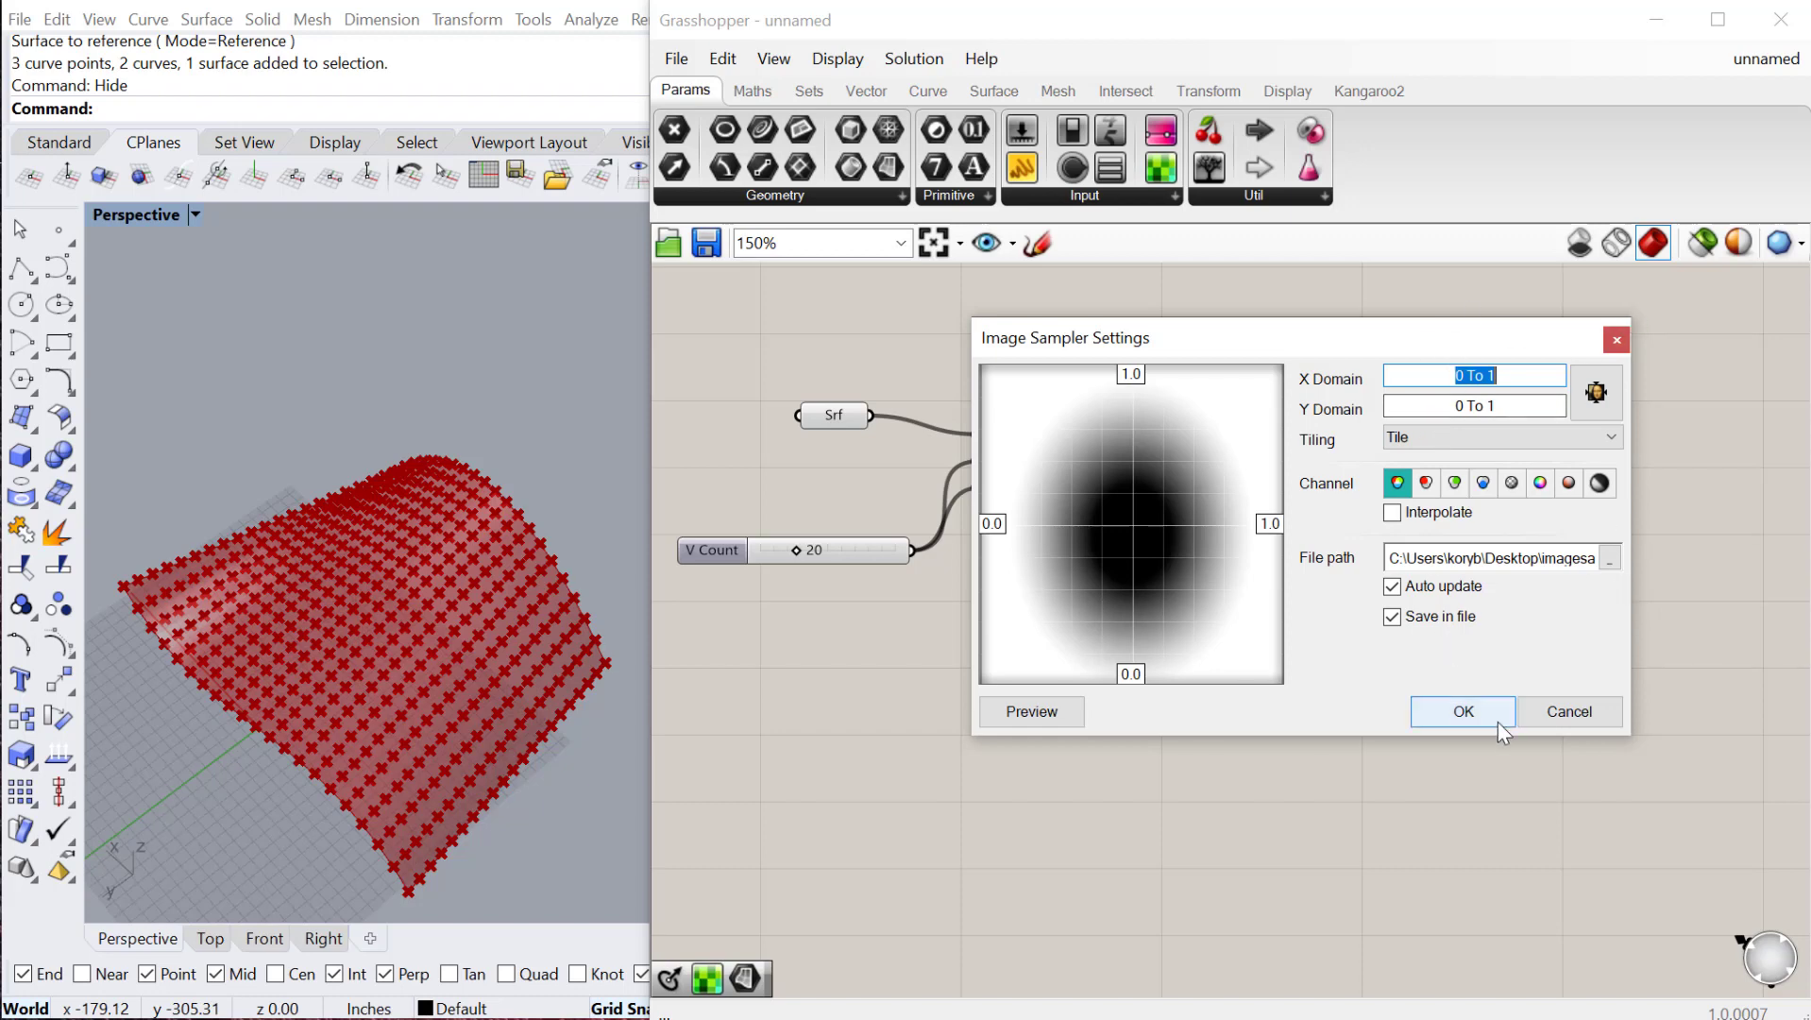
left_click(1471, 714)
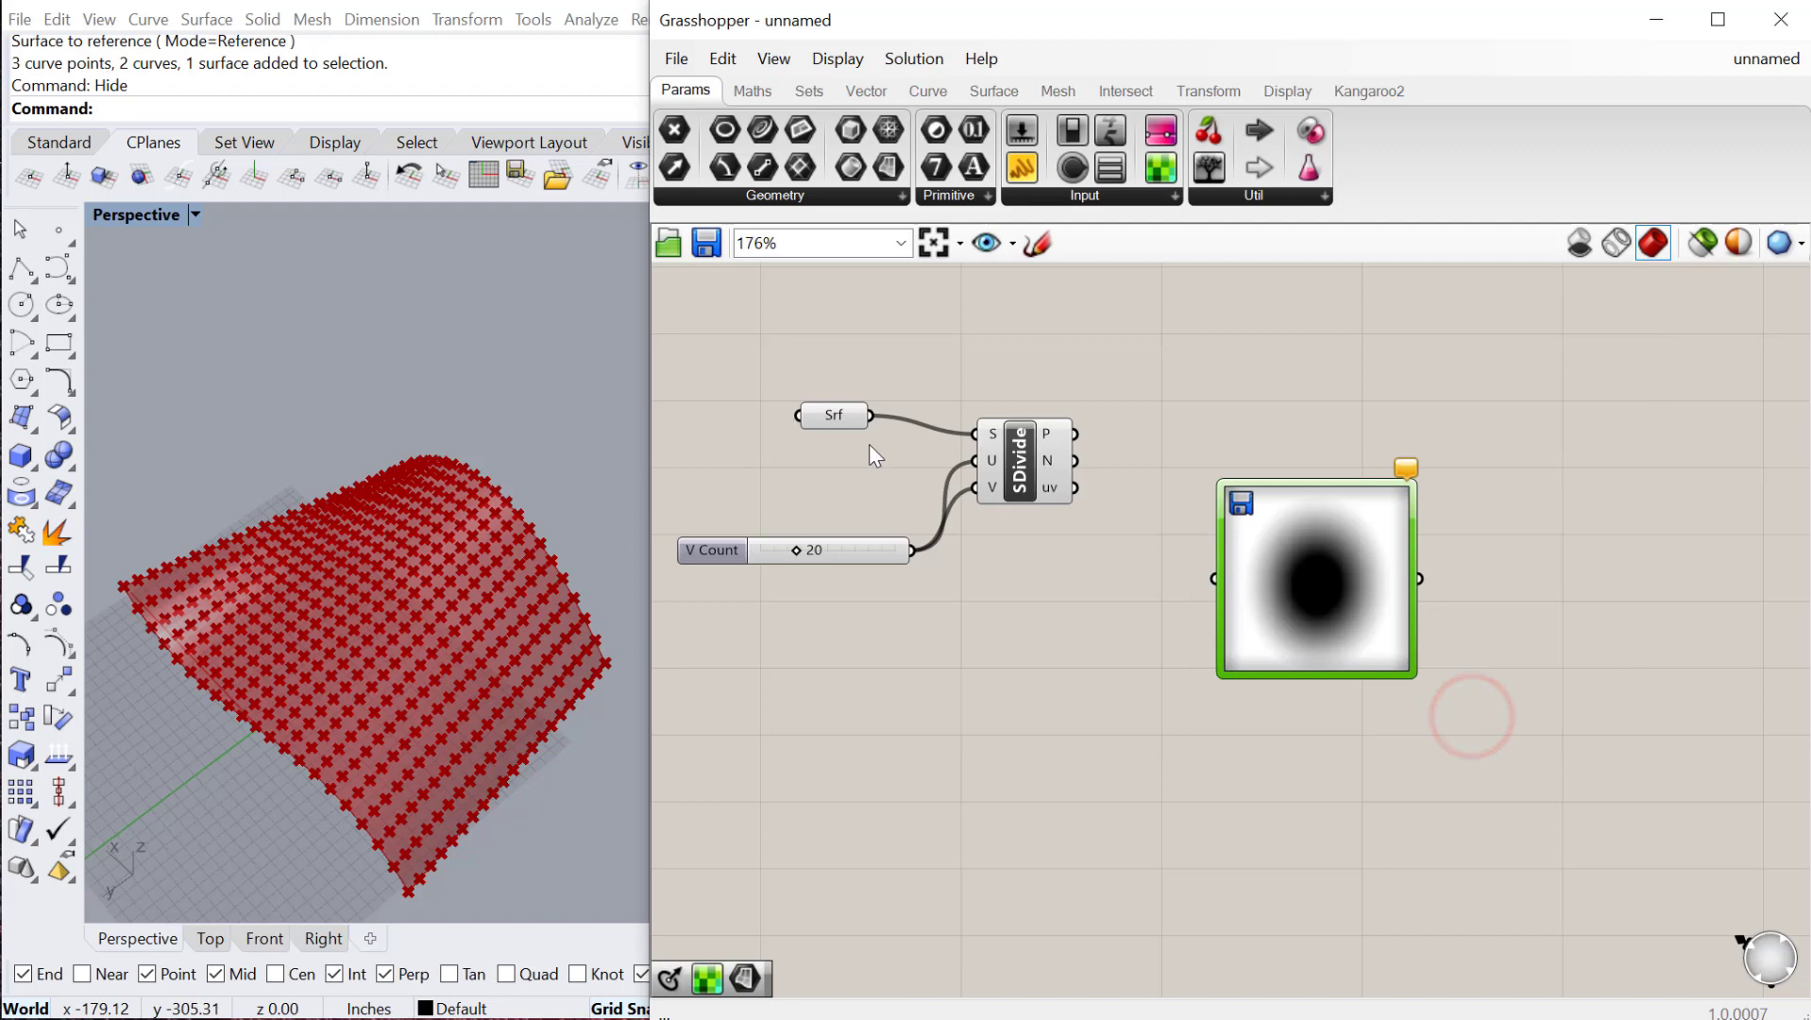
Reparameterize the Surface parameter and move it slightly up on the canvas
scroll(868, 444, "up", 1)
left_click_drag(832, 412, 809, 406)
right_click(809, 408)
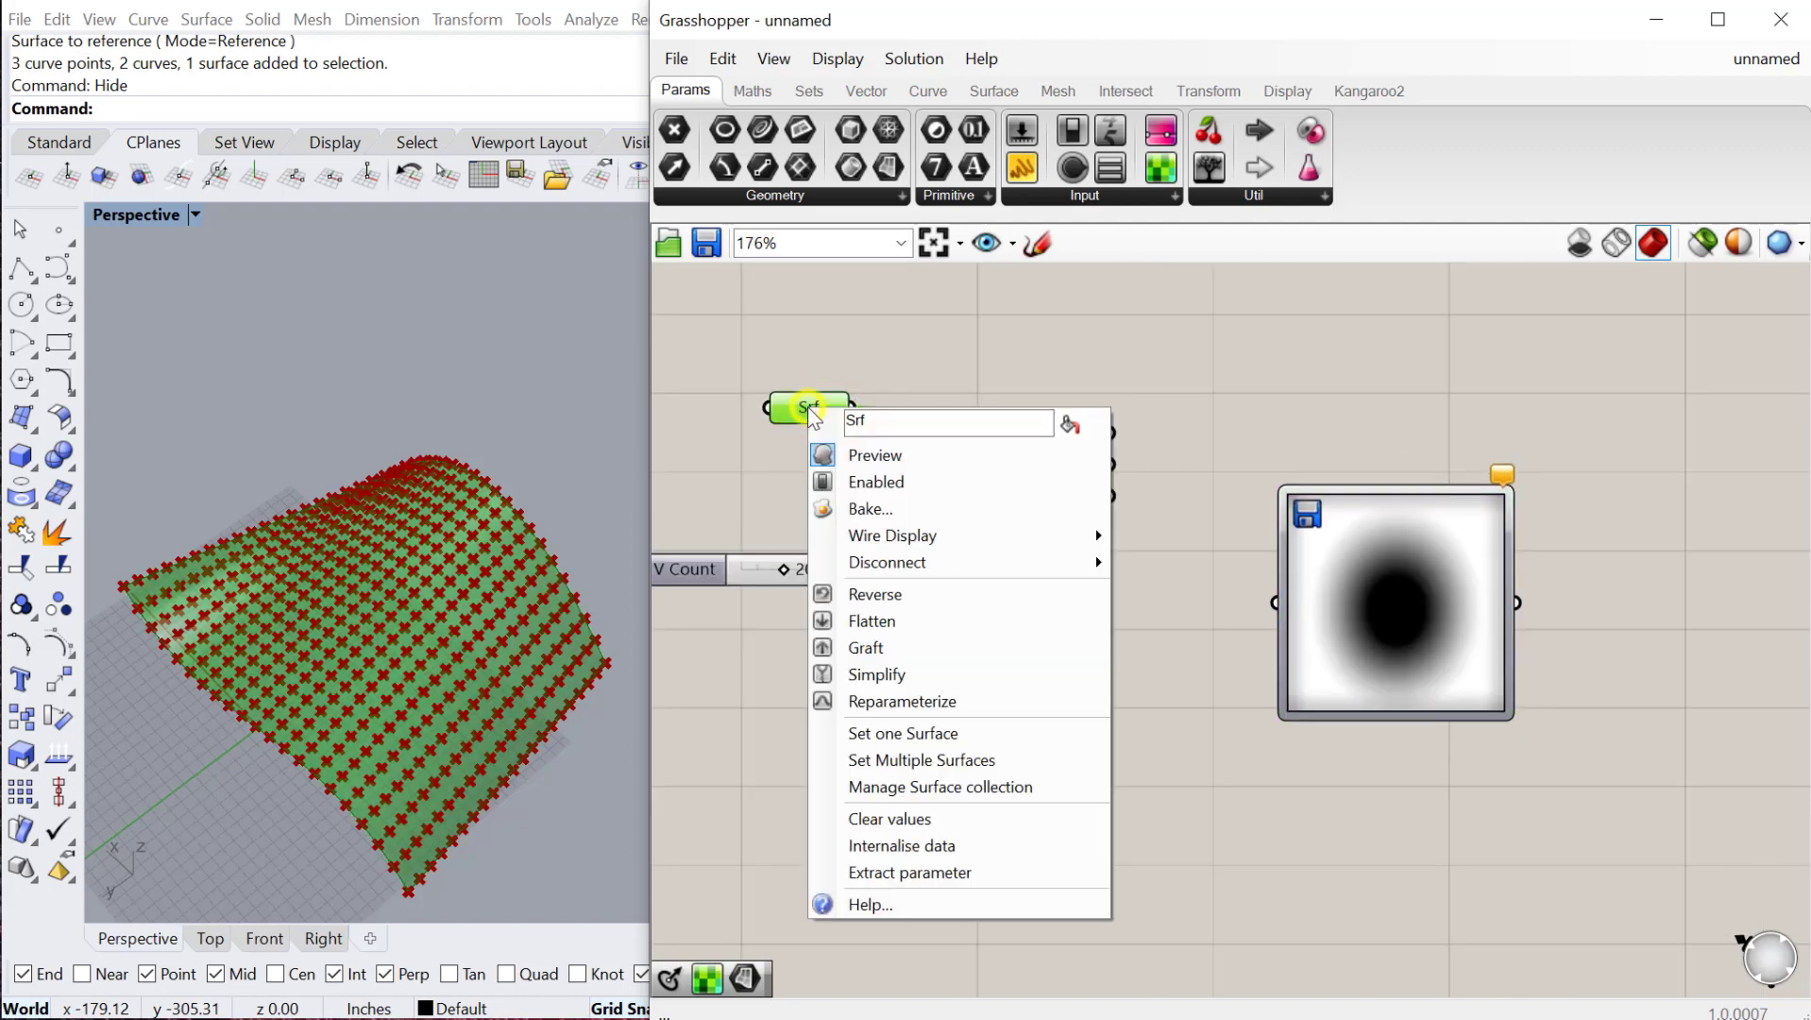
left_click(902, 701)
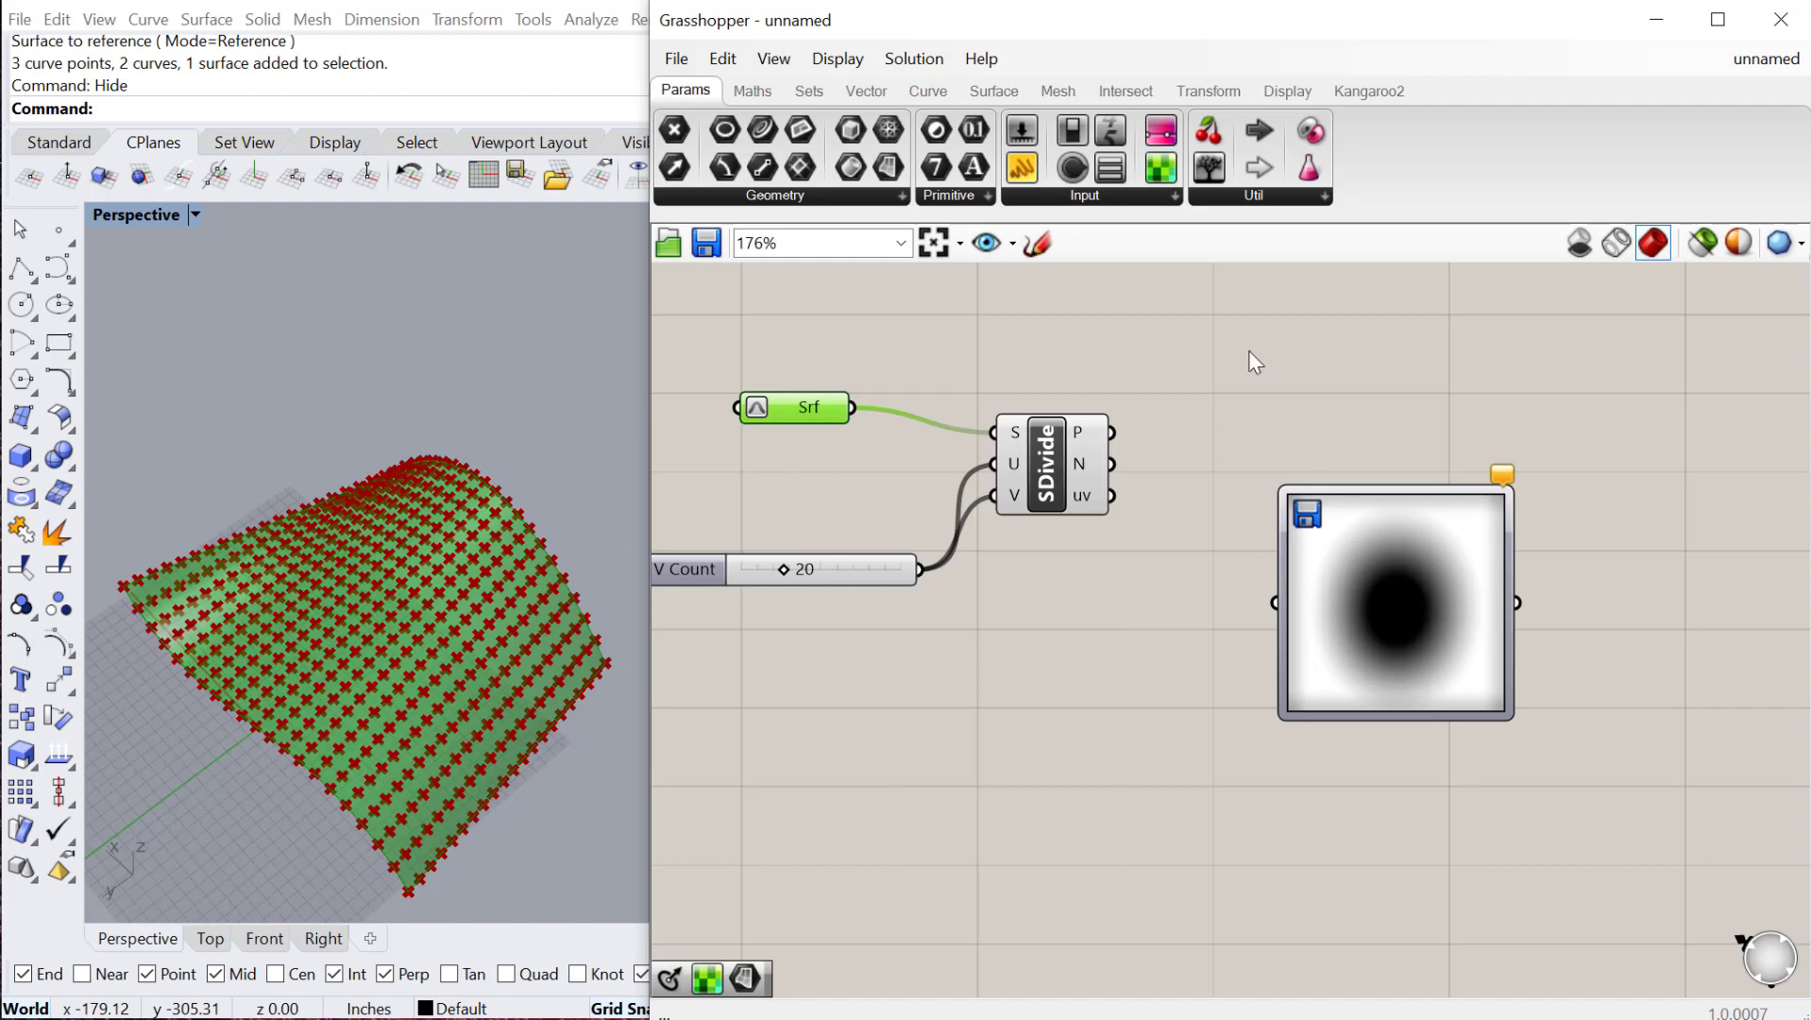
left_click_drag(811, 422, 787, 390)
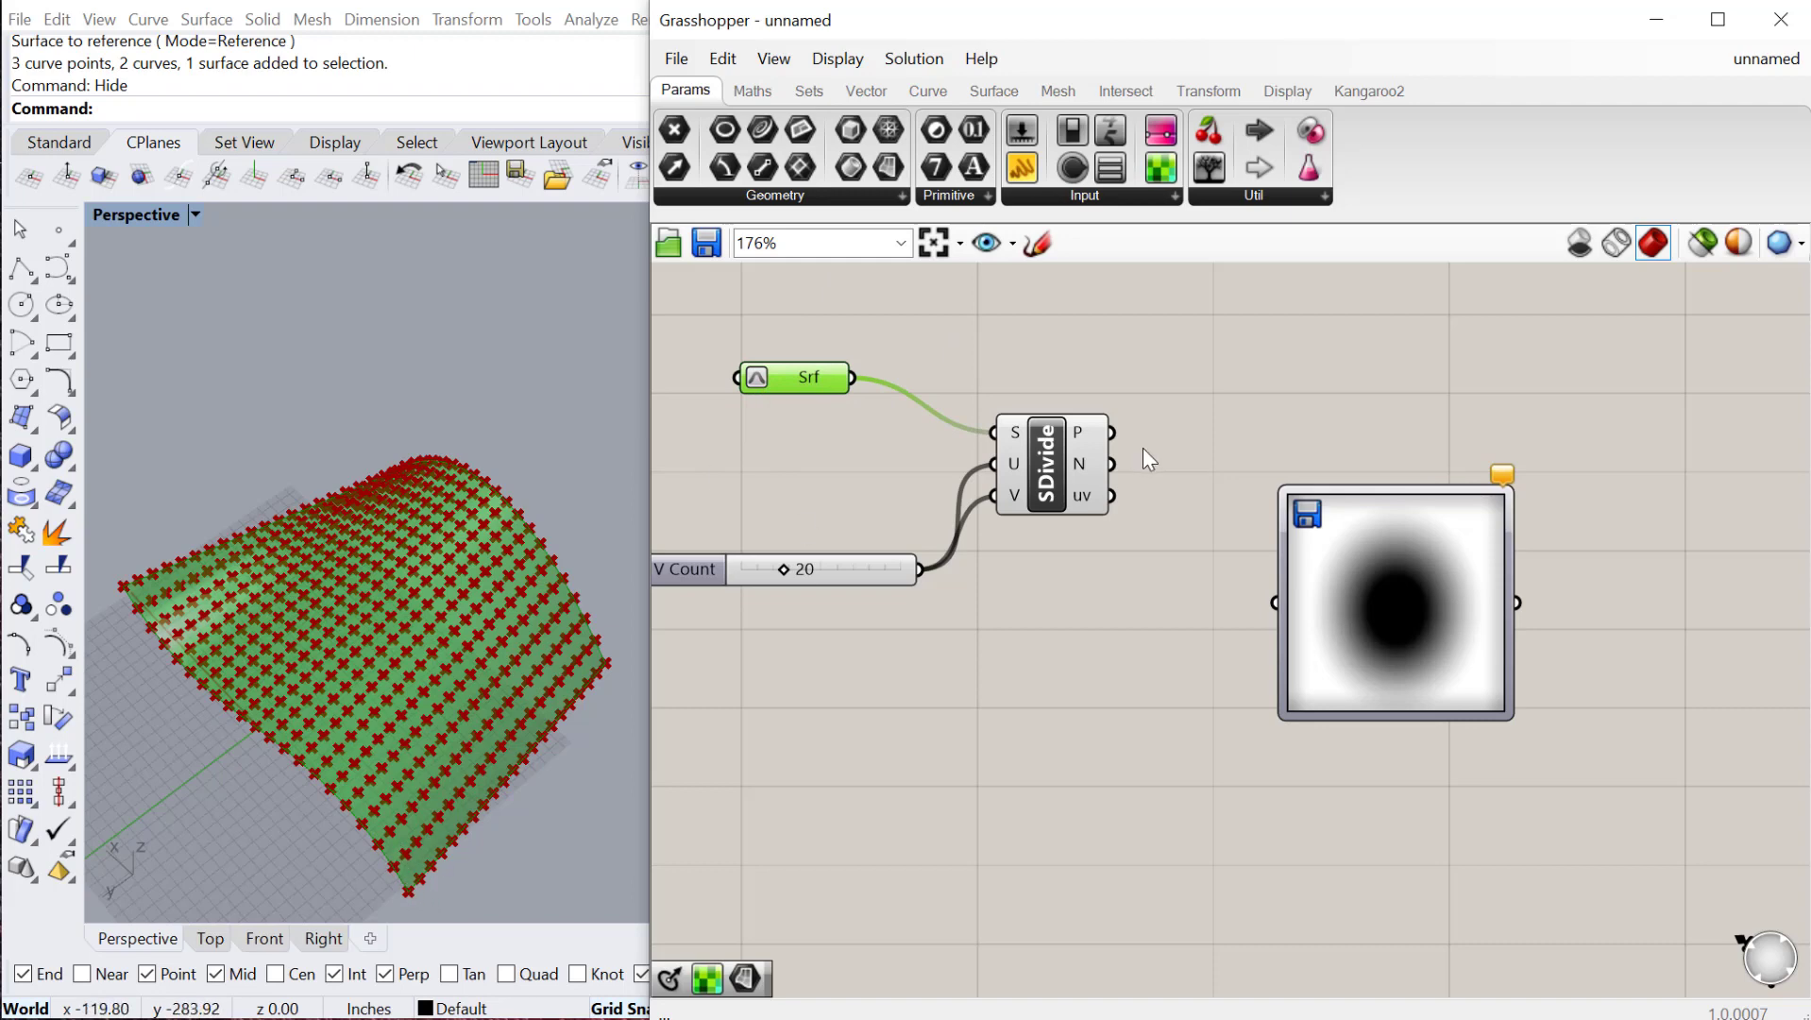
Add a Circle CNR component and connect Divide Surface's points to its C input and normals to its N input
scroll(1143, 447, "down", 1)
left_click(1358, 608)
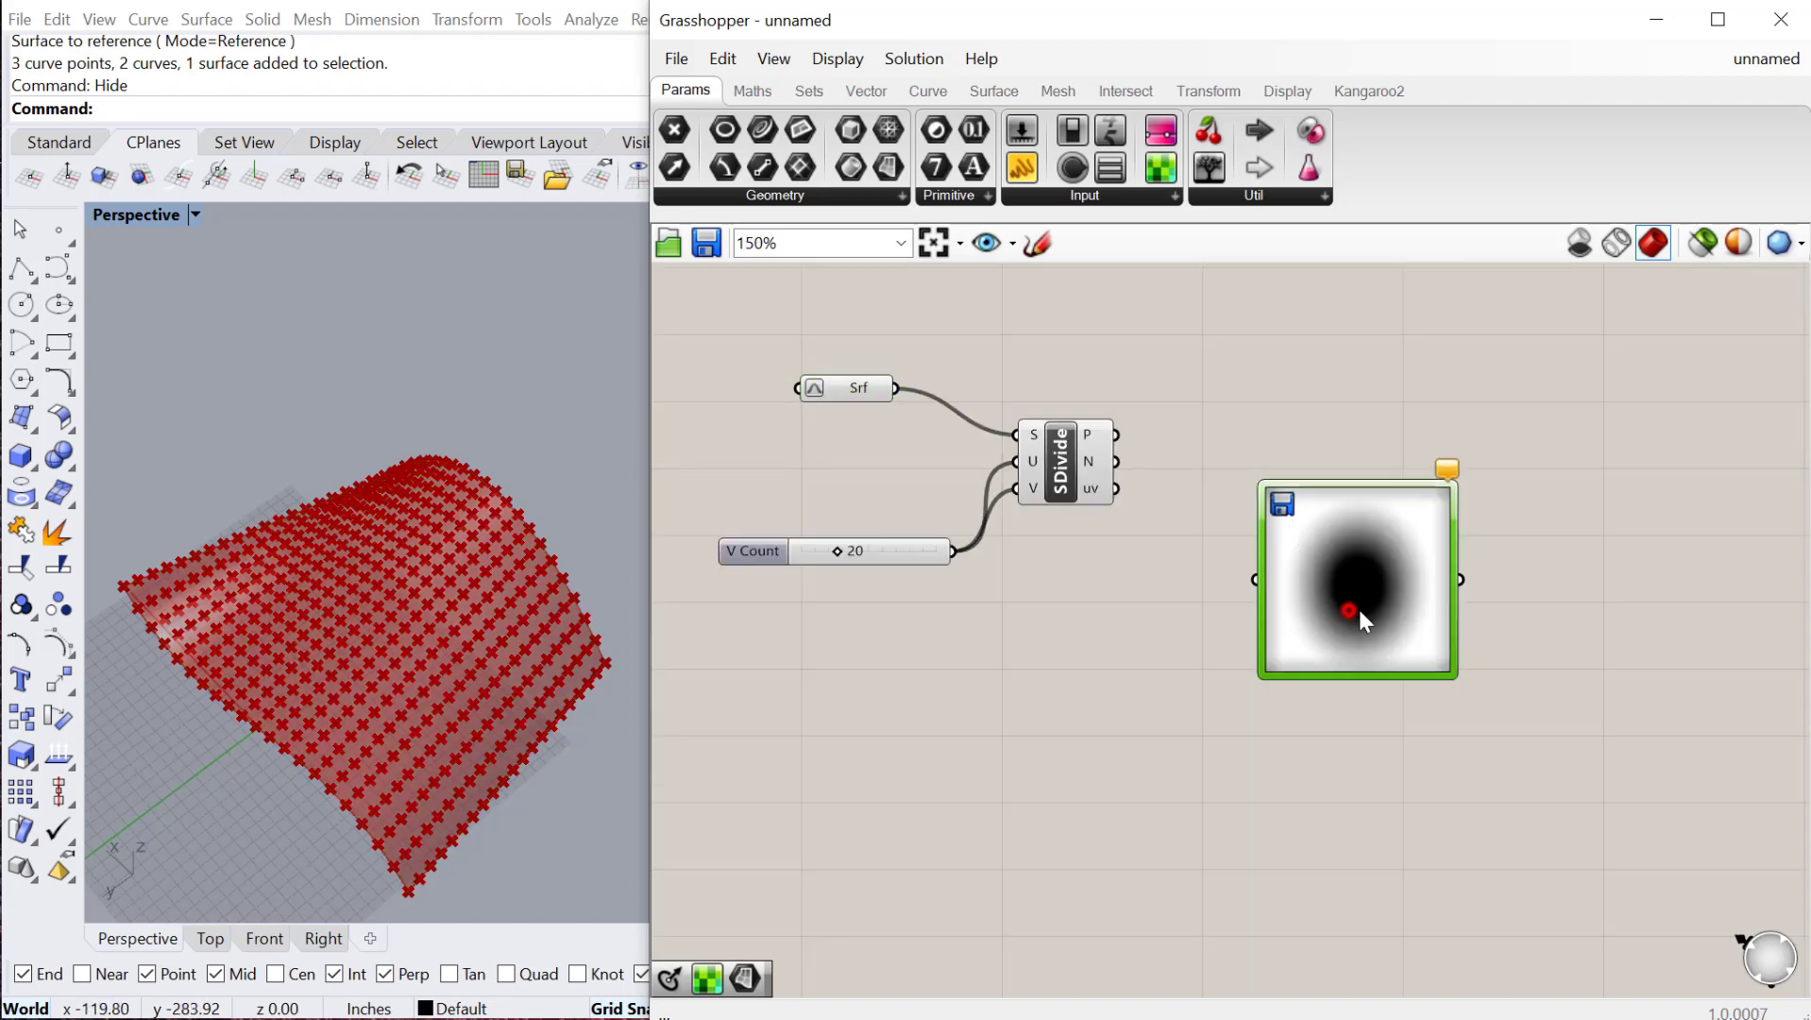
double_click(1657, 438)
type("CIRC")
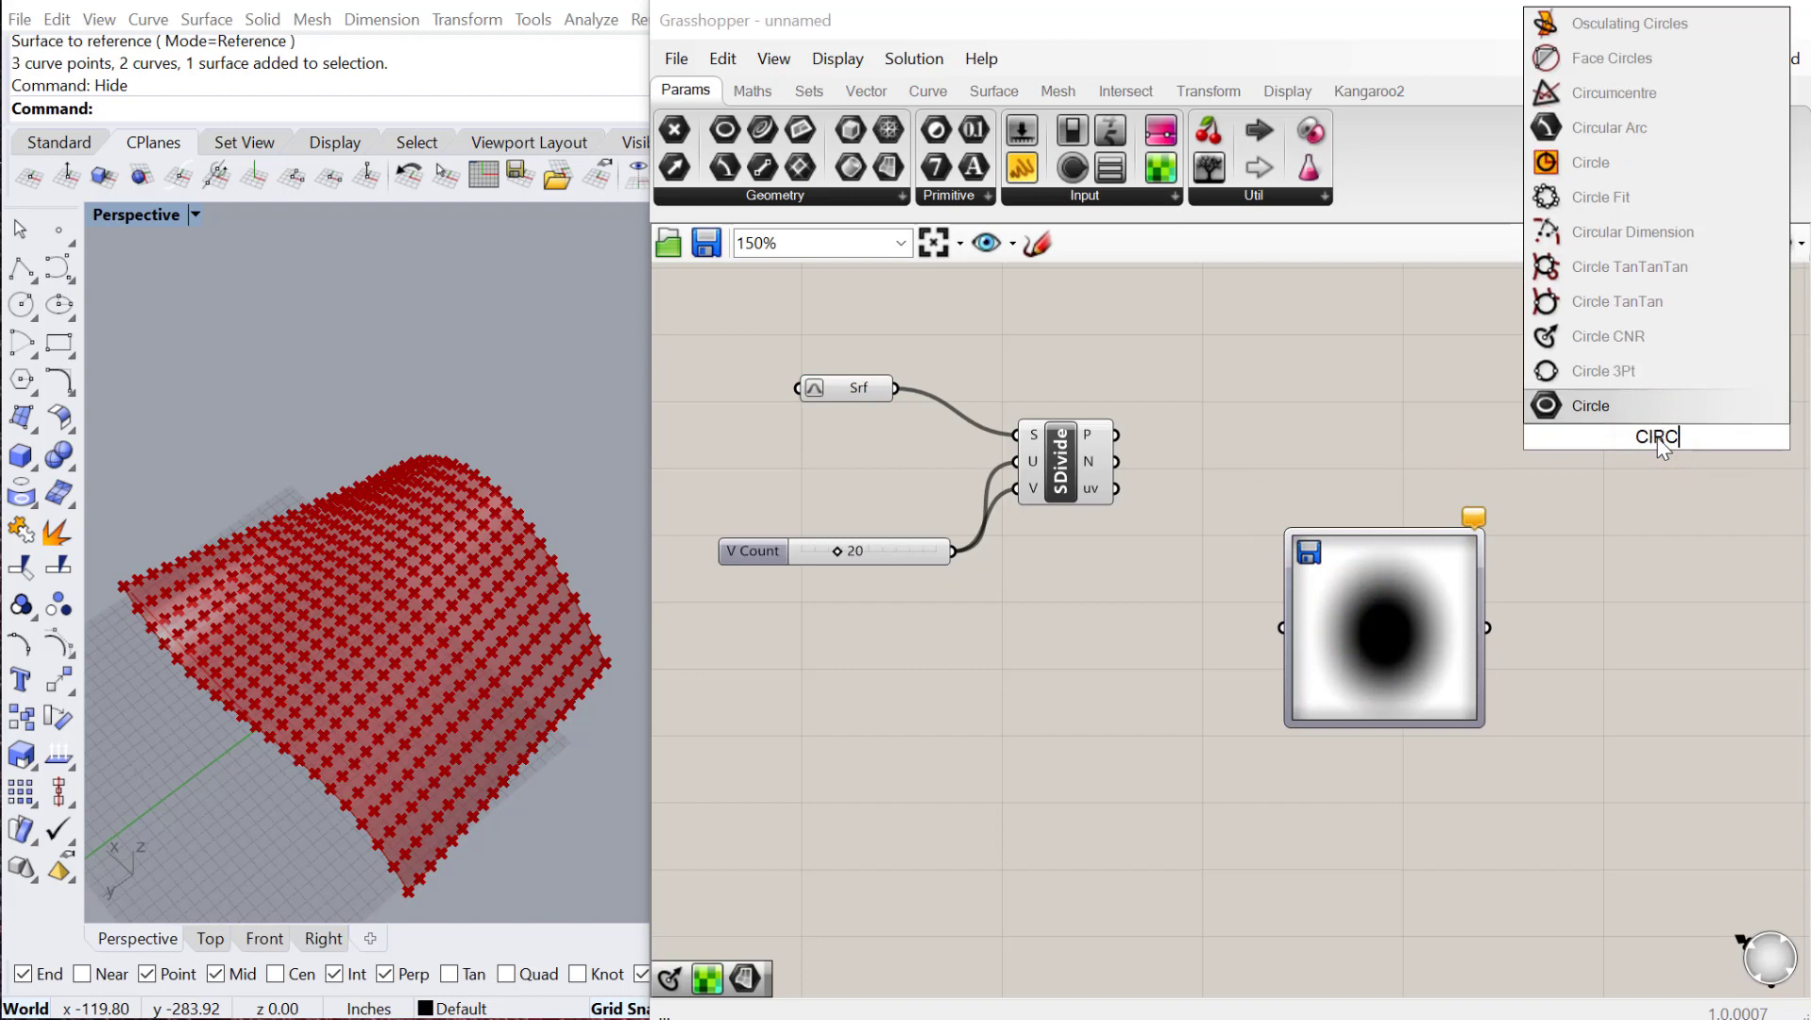
left_click(1632, 334)
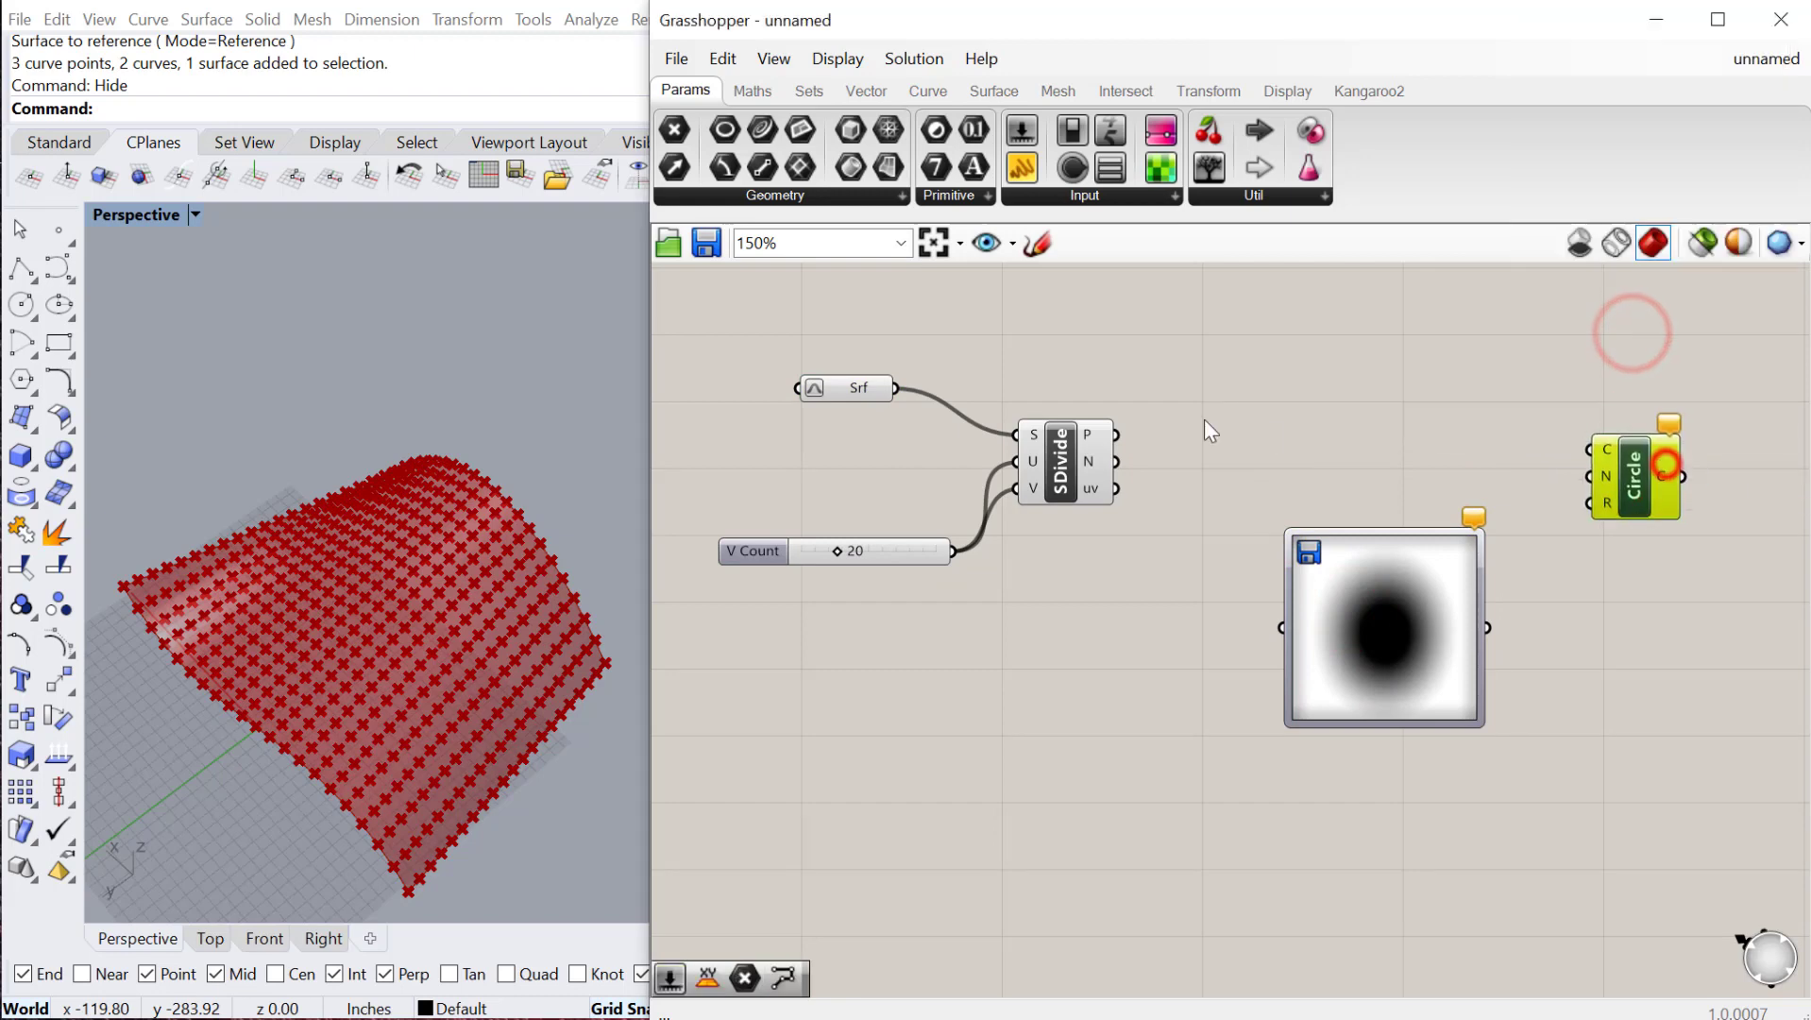
left_click_drag(1115, 435, 1591, 449)
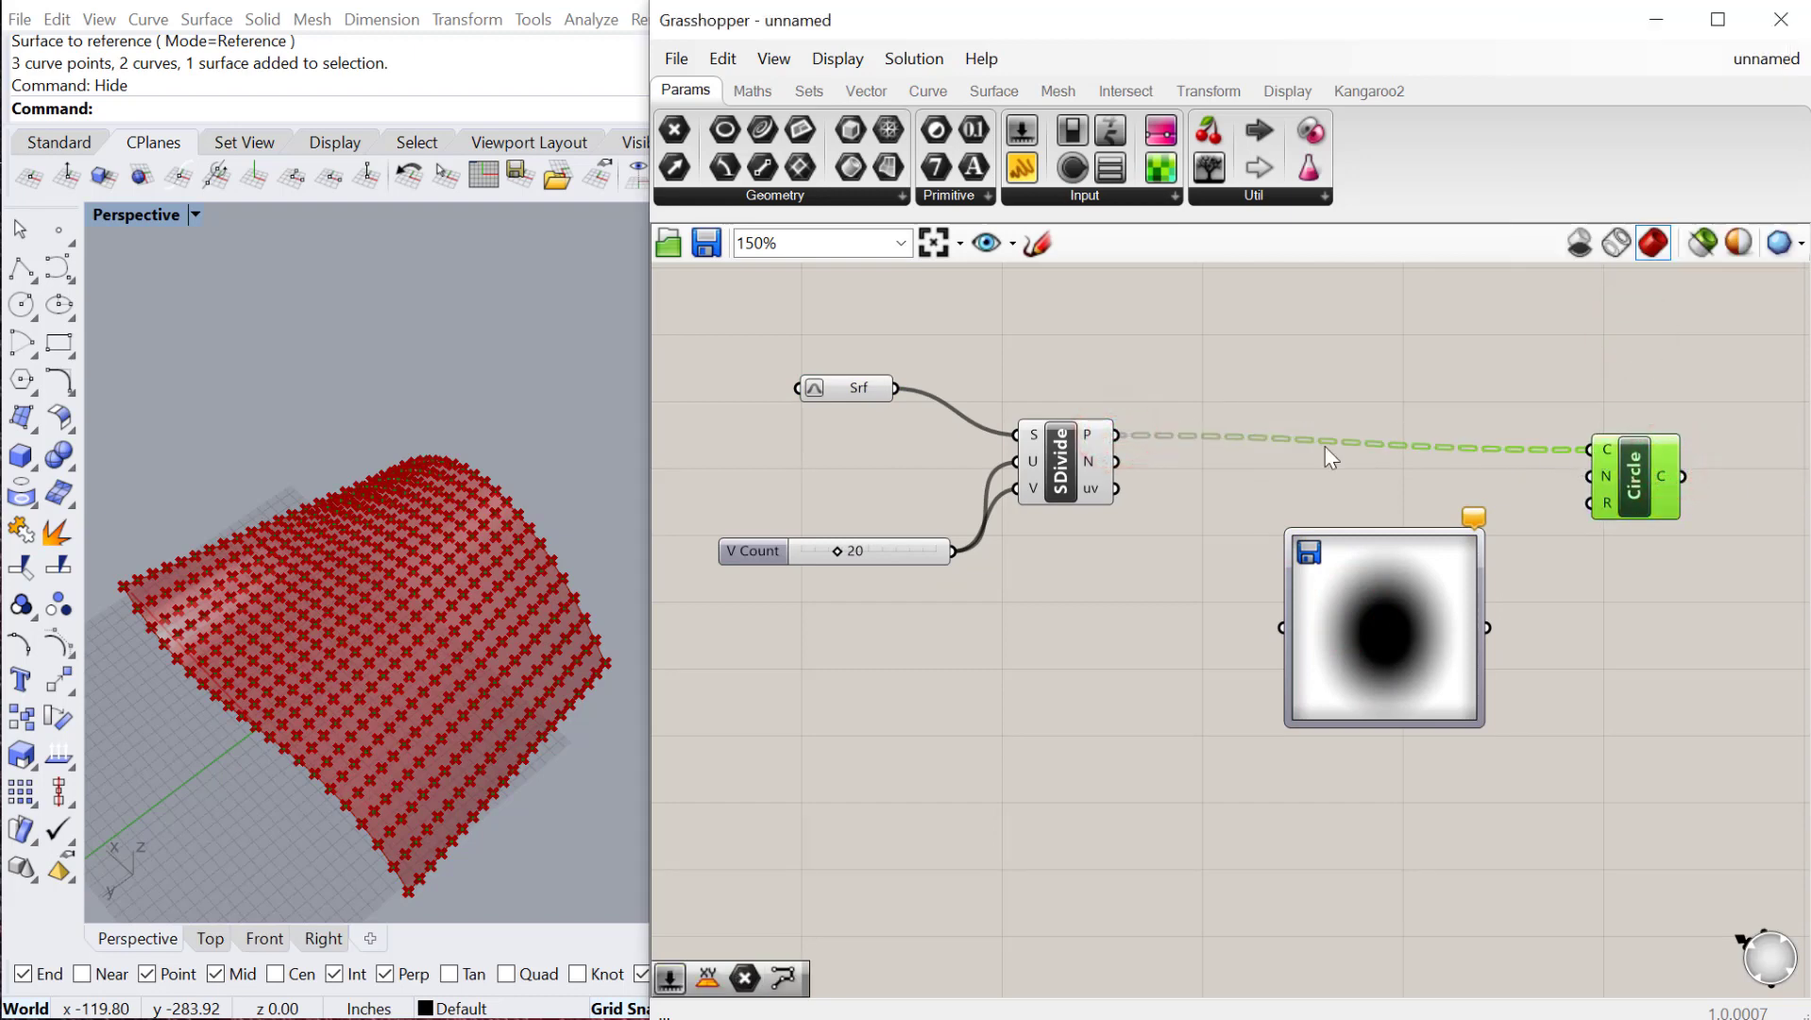
left_click_drag(1112, 463, 1592, 476)
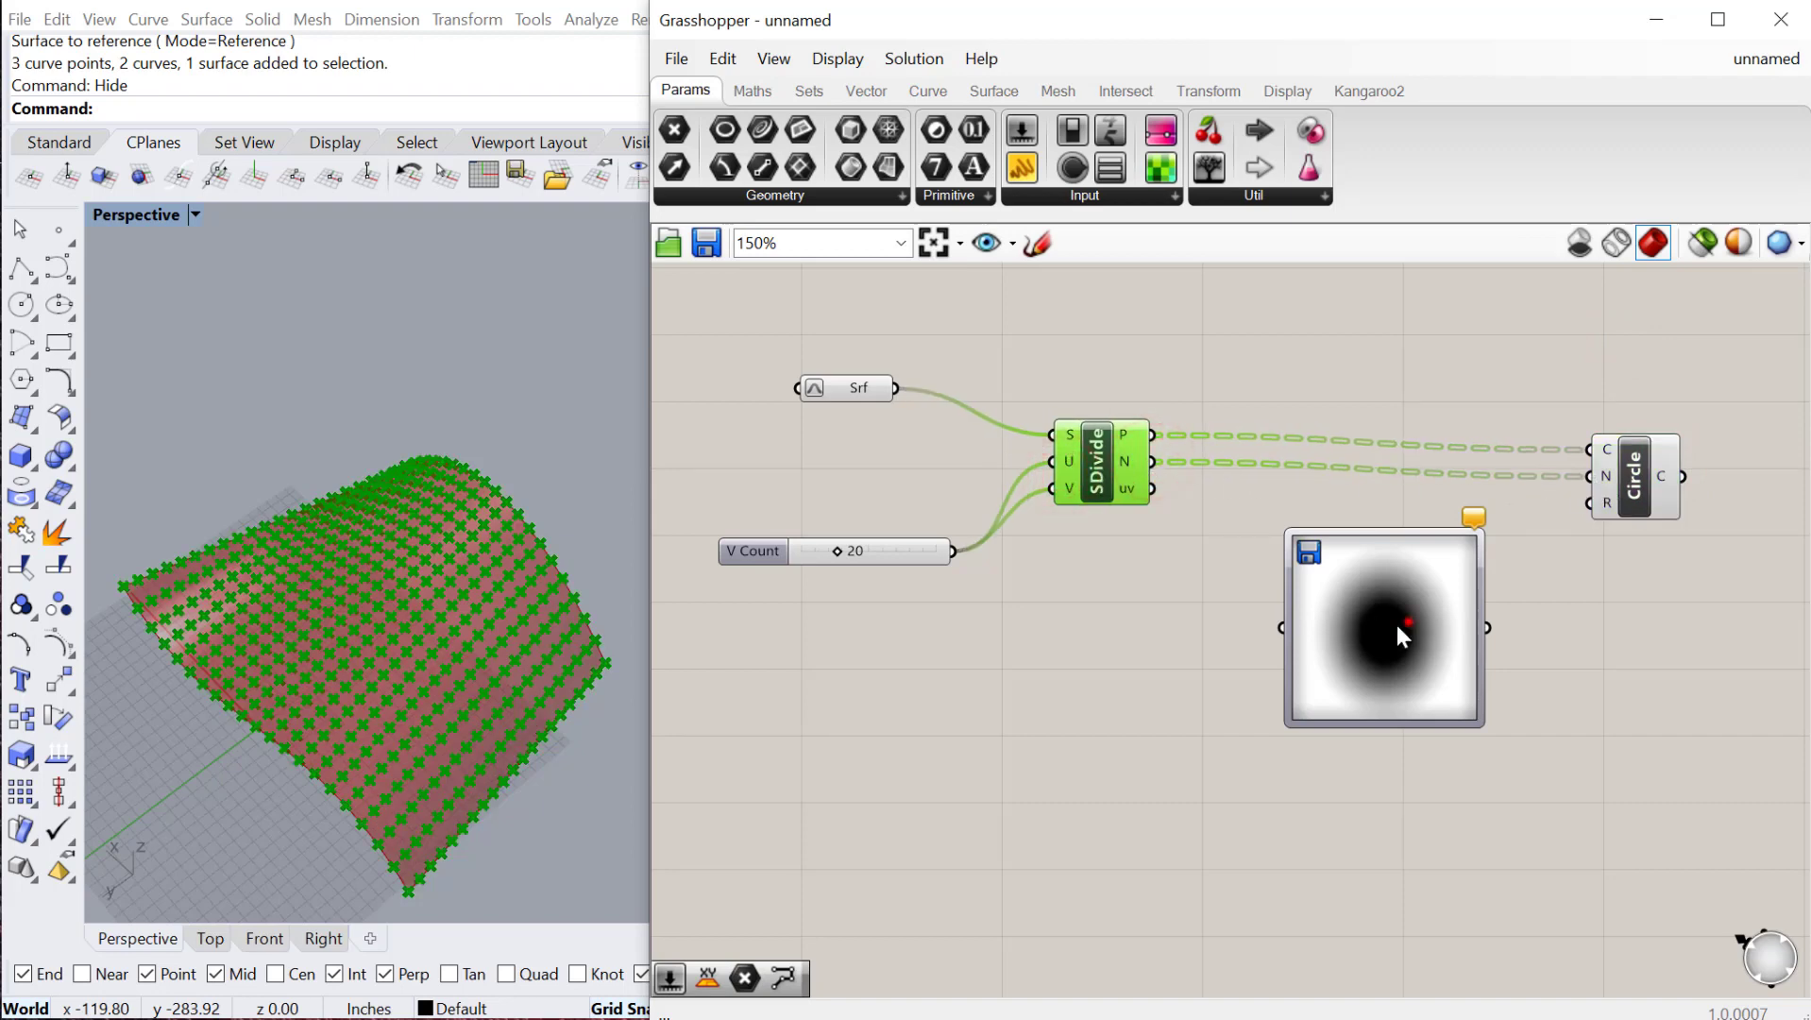
Move the Image Sampler down and add a number slider from 0.5 to 5.00 connected to the Circle component's R input
left_click(1385, 625)
left_click_drag(1387, 631, 1303, 671)
double_click(1527, 626)
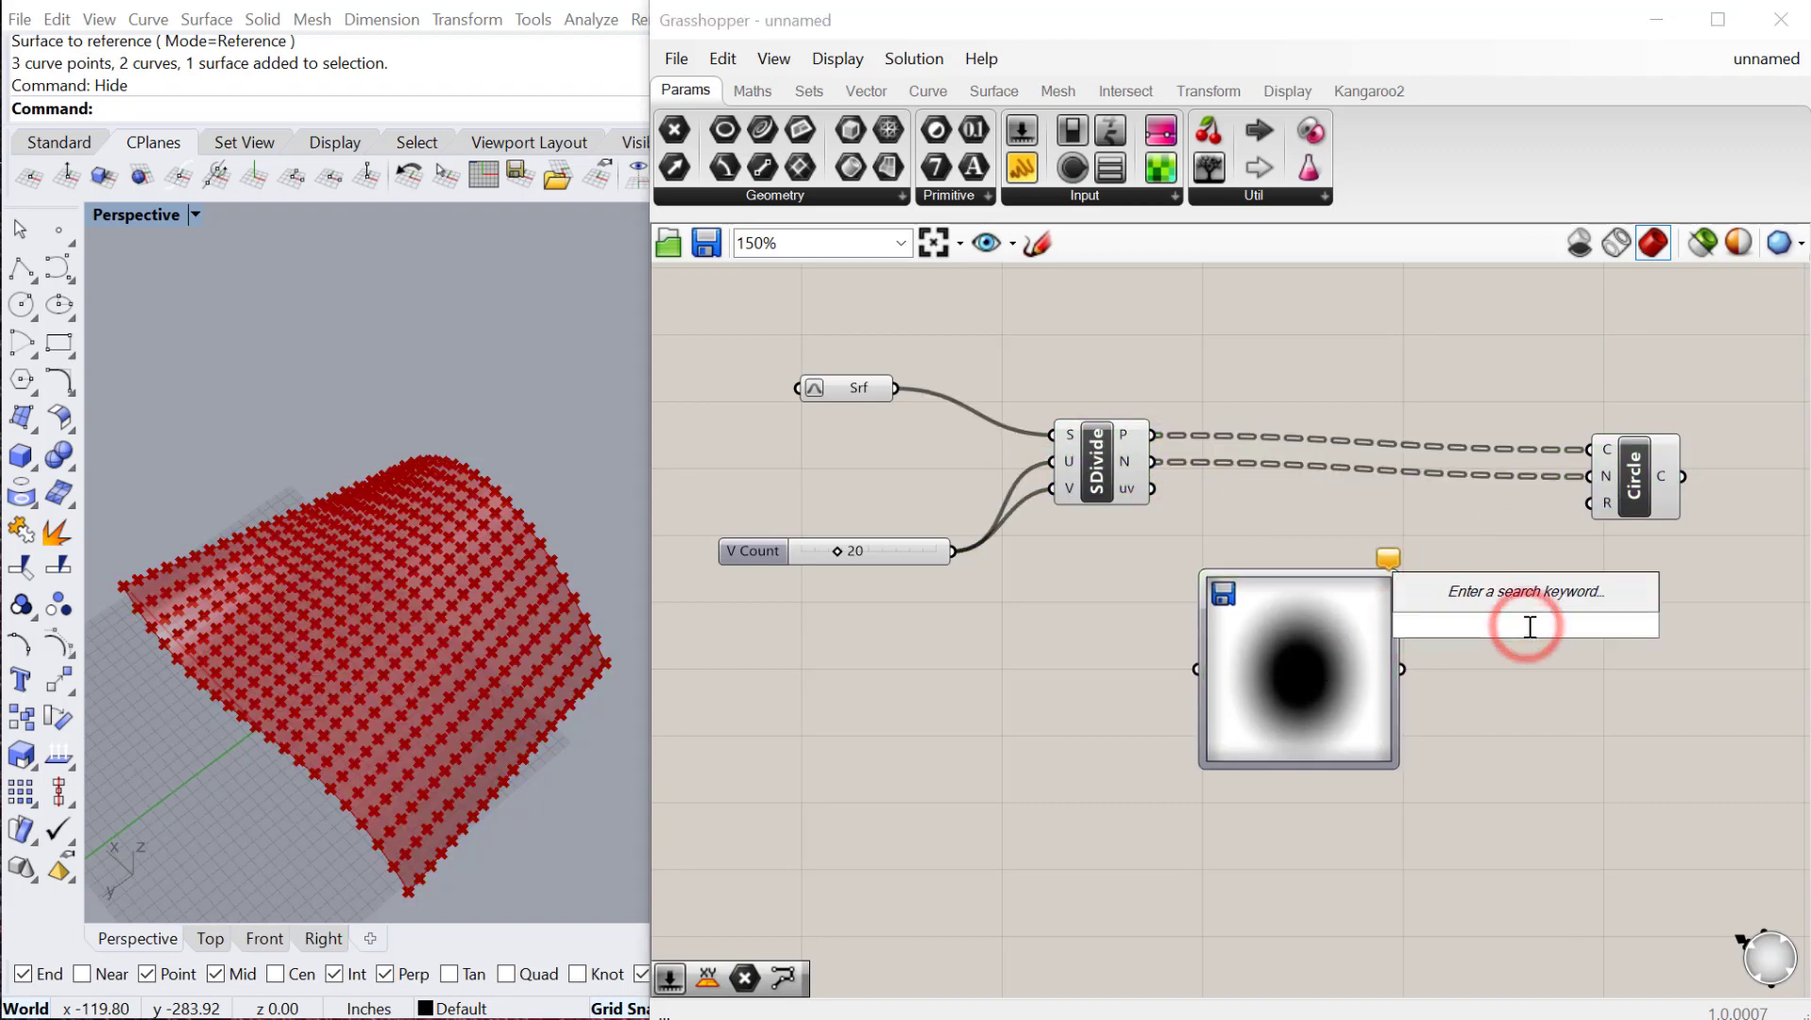
type("5")
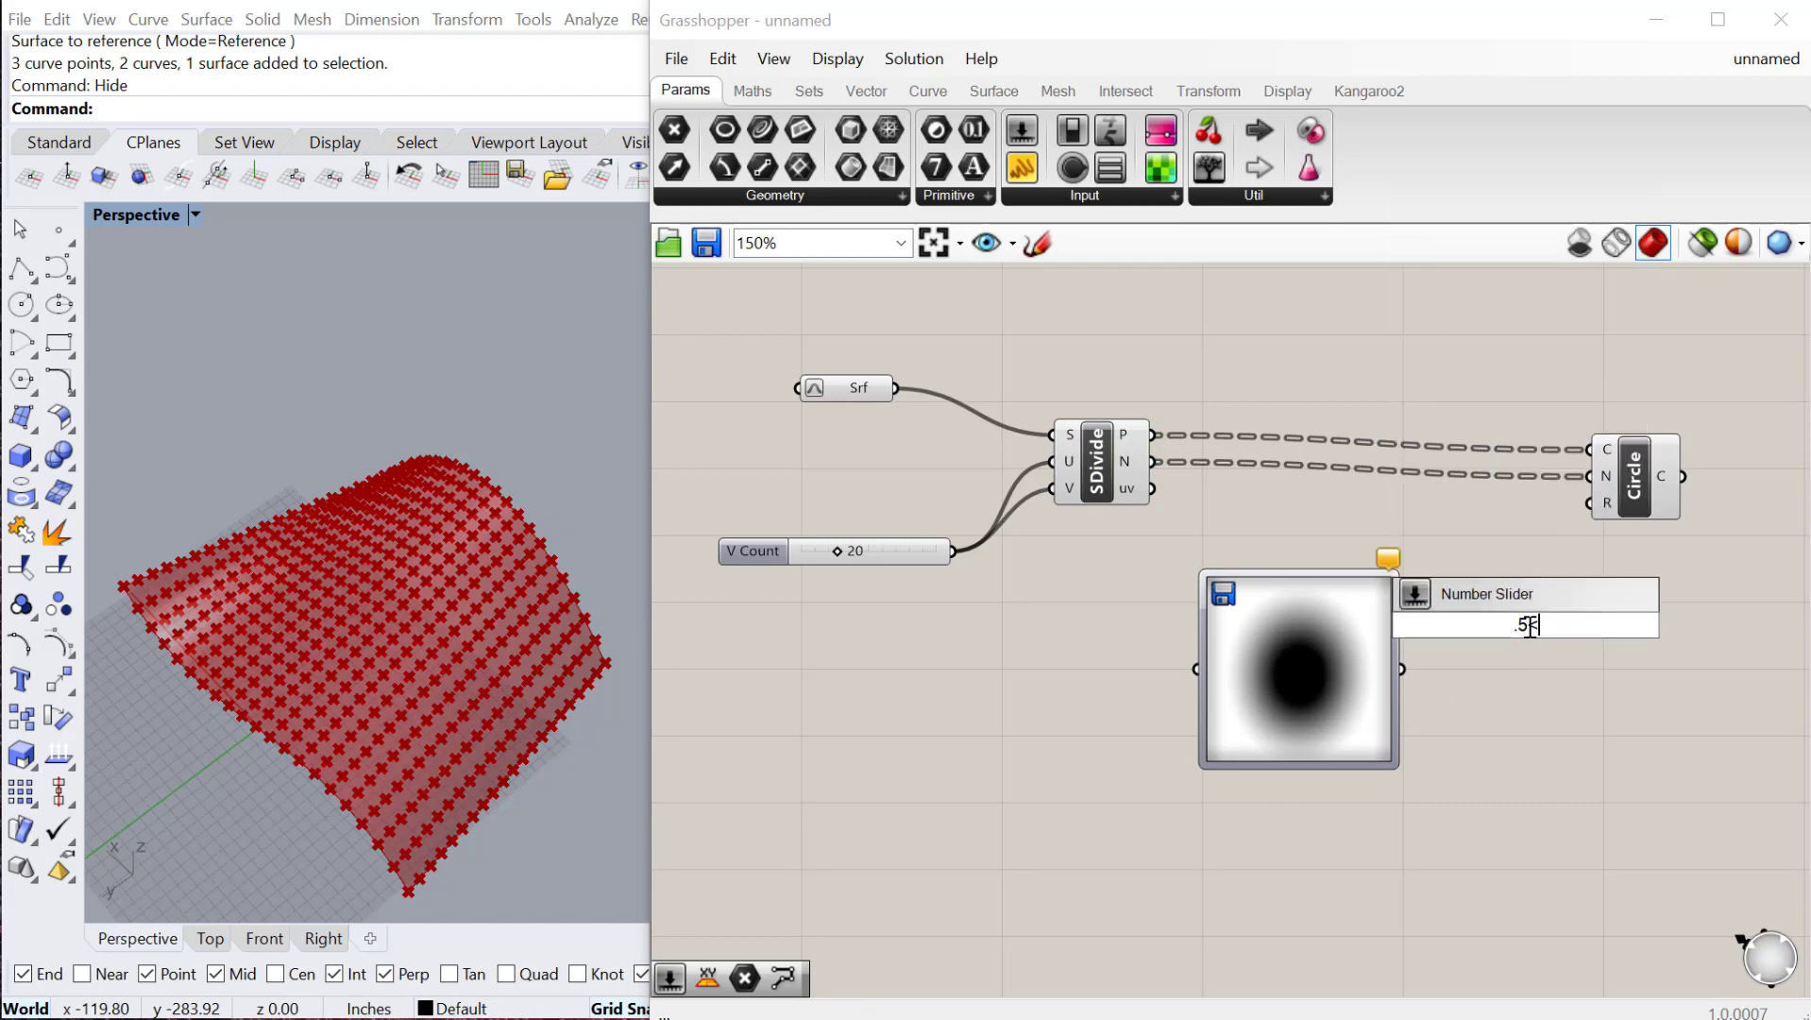
type("<1")
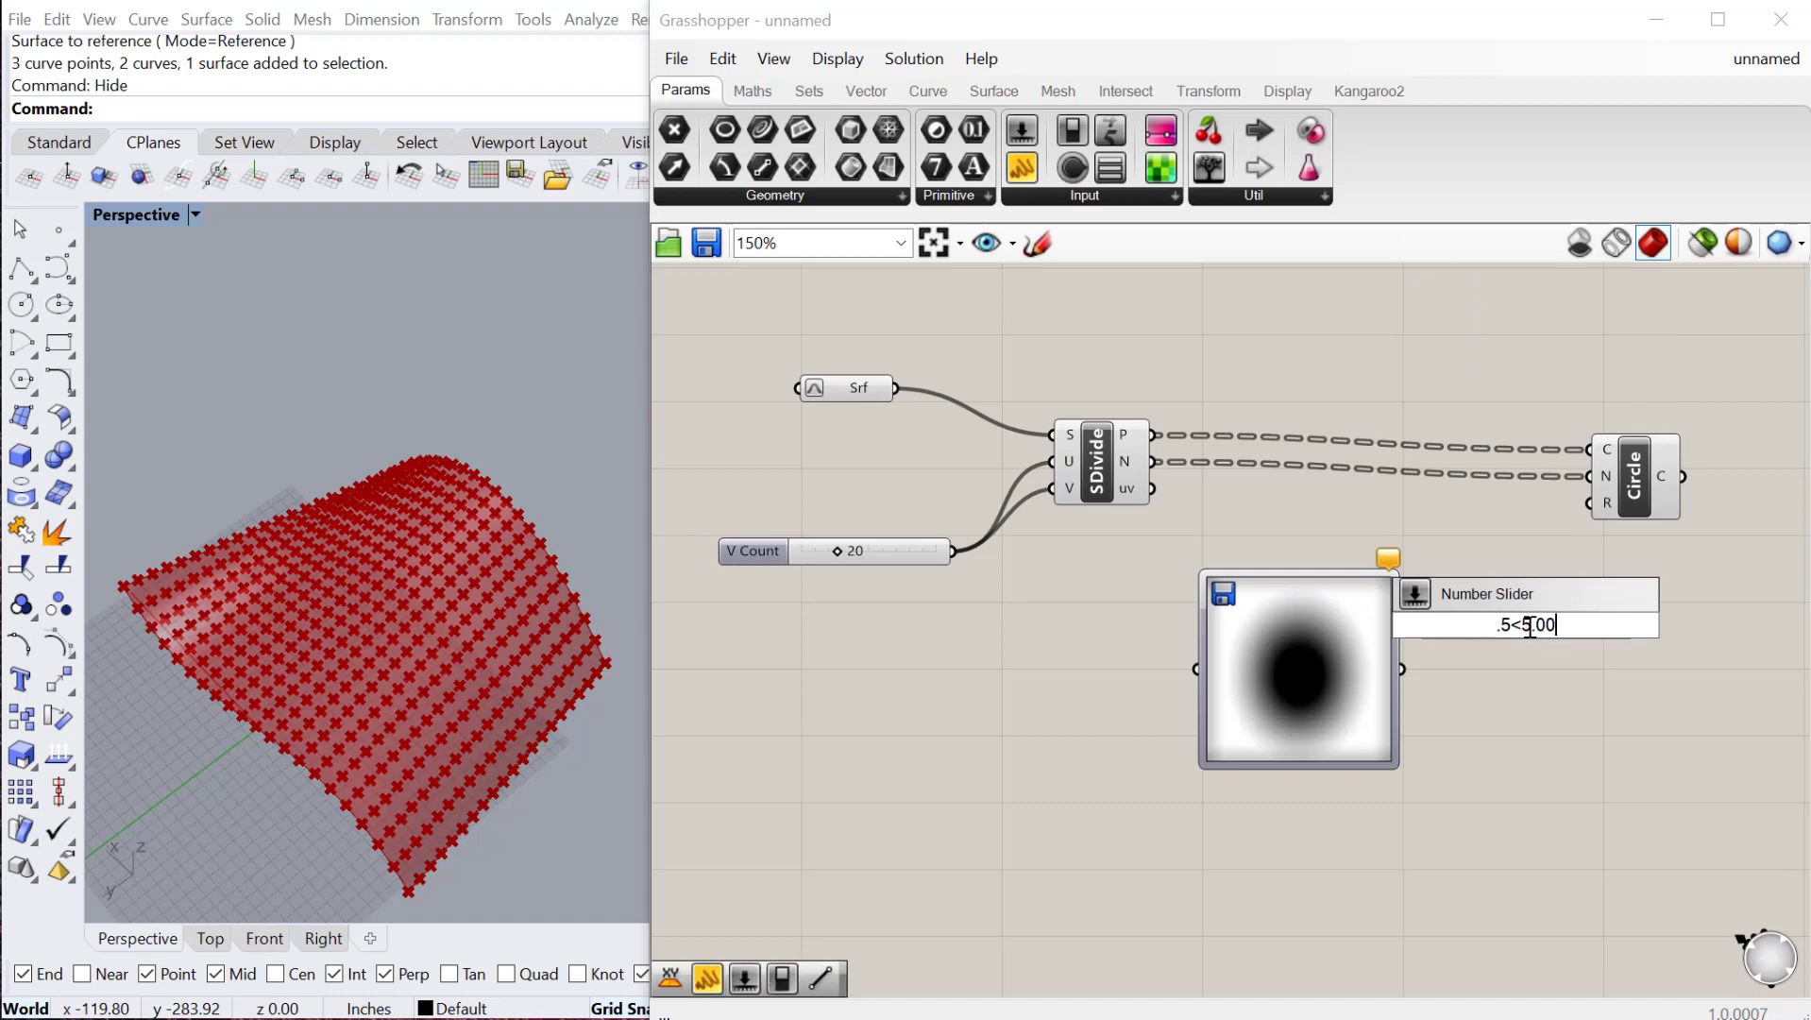
key("Return")
left_click_drag(1636, 624, 1590, 504)
left_click_drag(1573, 633, 1398, 521)
scroll(518, 789, "up", 5)
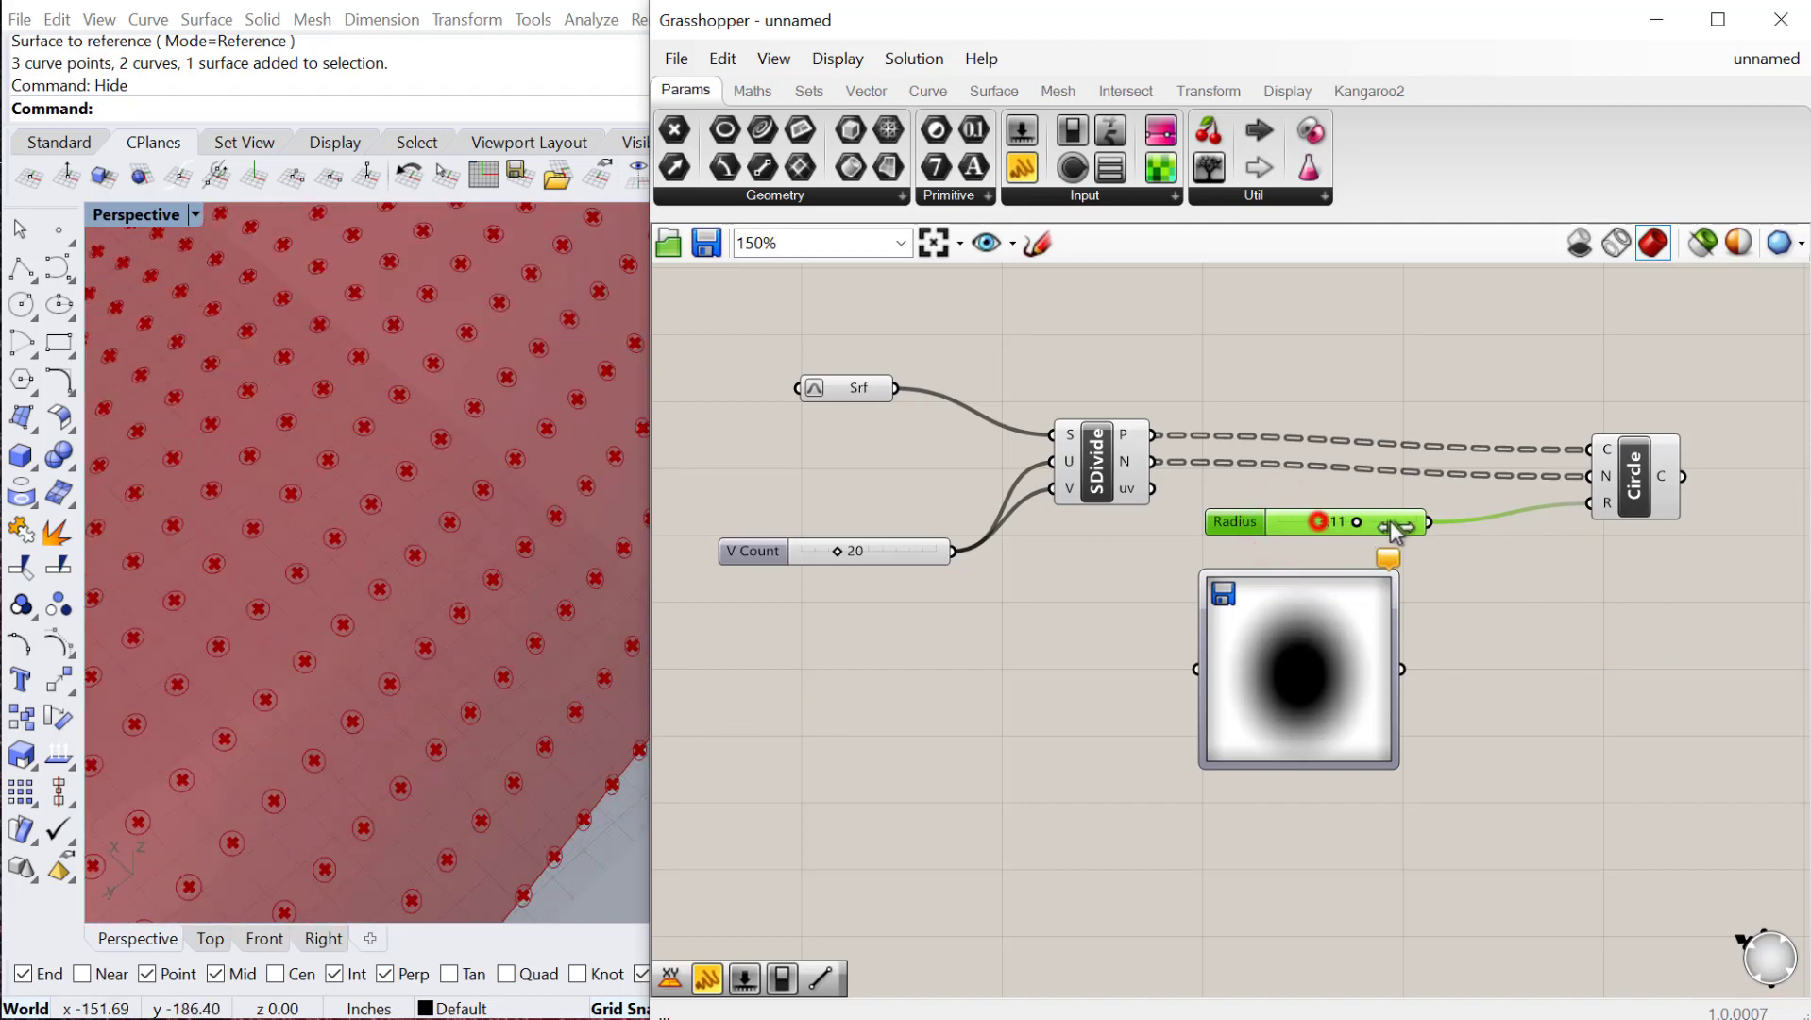
Raise the Radius slider's maximum to 8.00 and set its value to 5.09
double_click(1233, 523)
double_click(1260, 595)
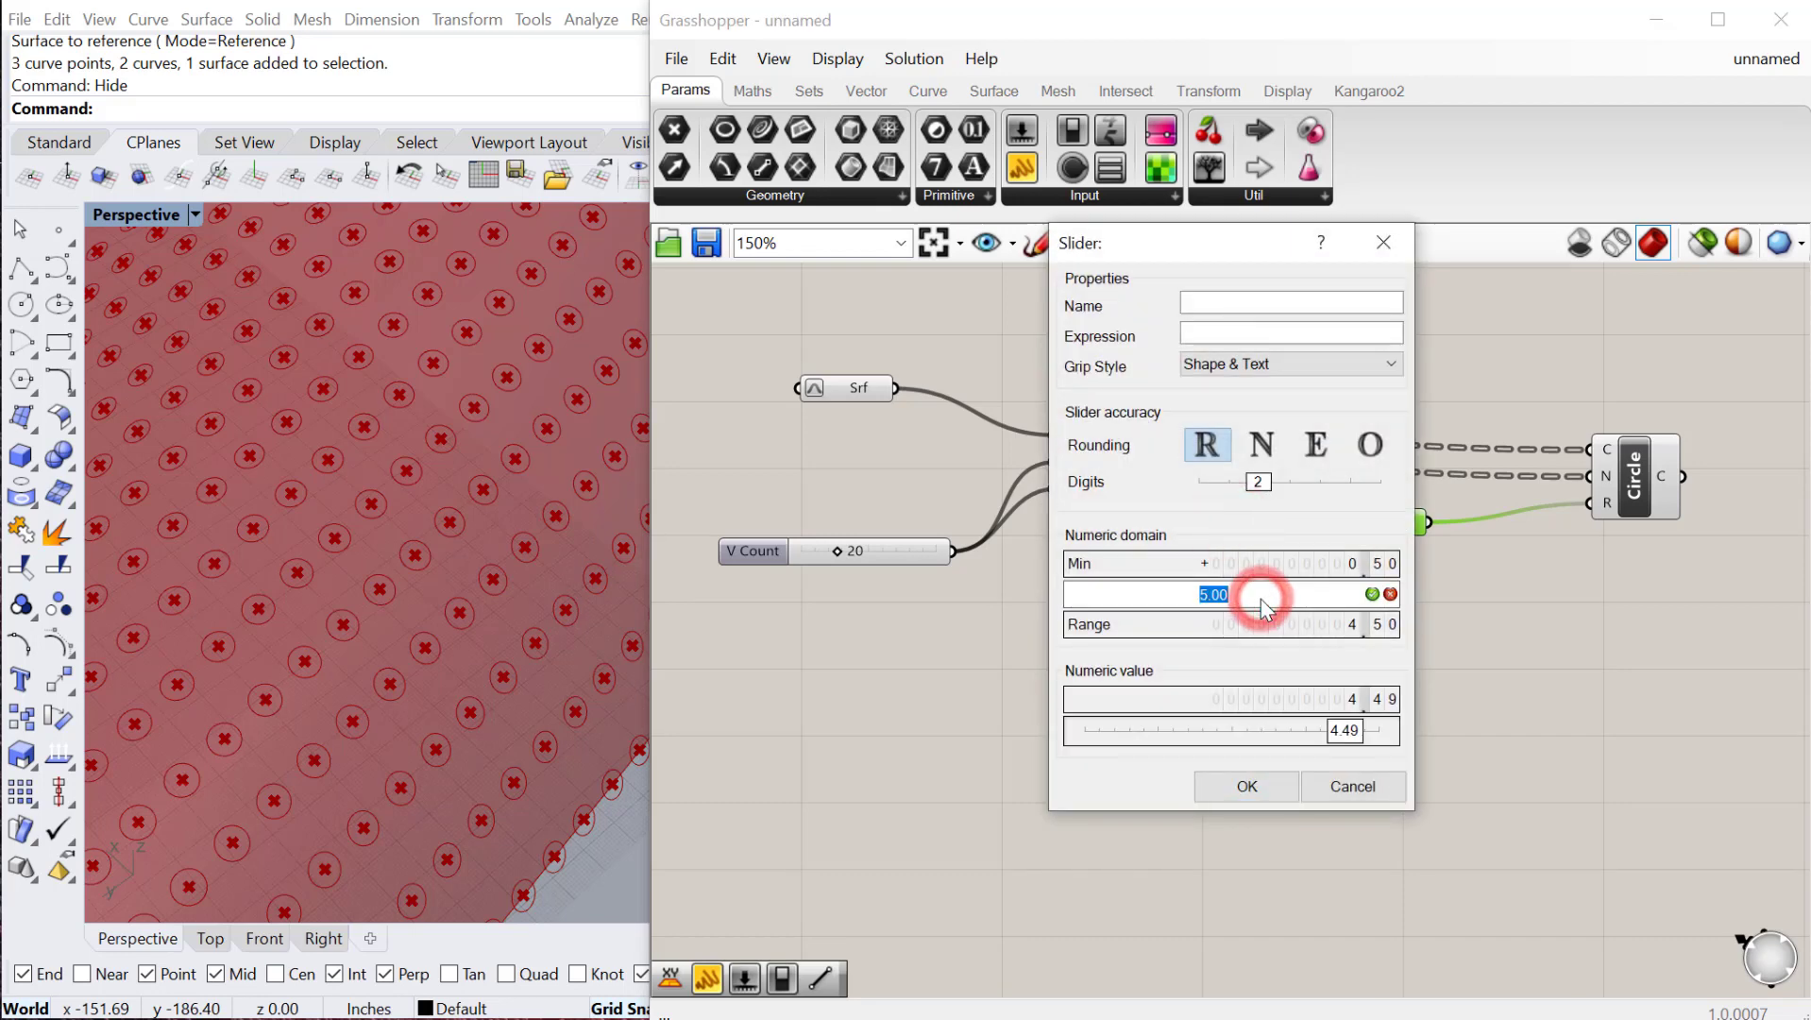
type("80")
key("Return")
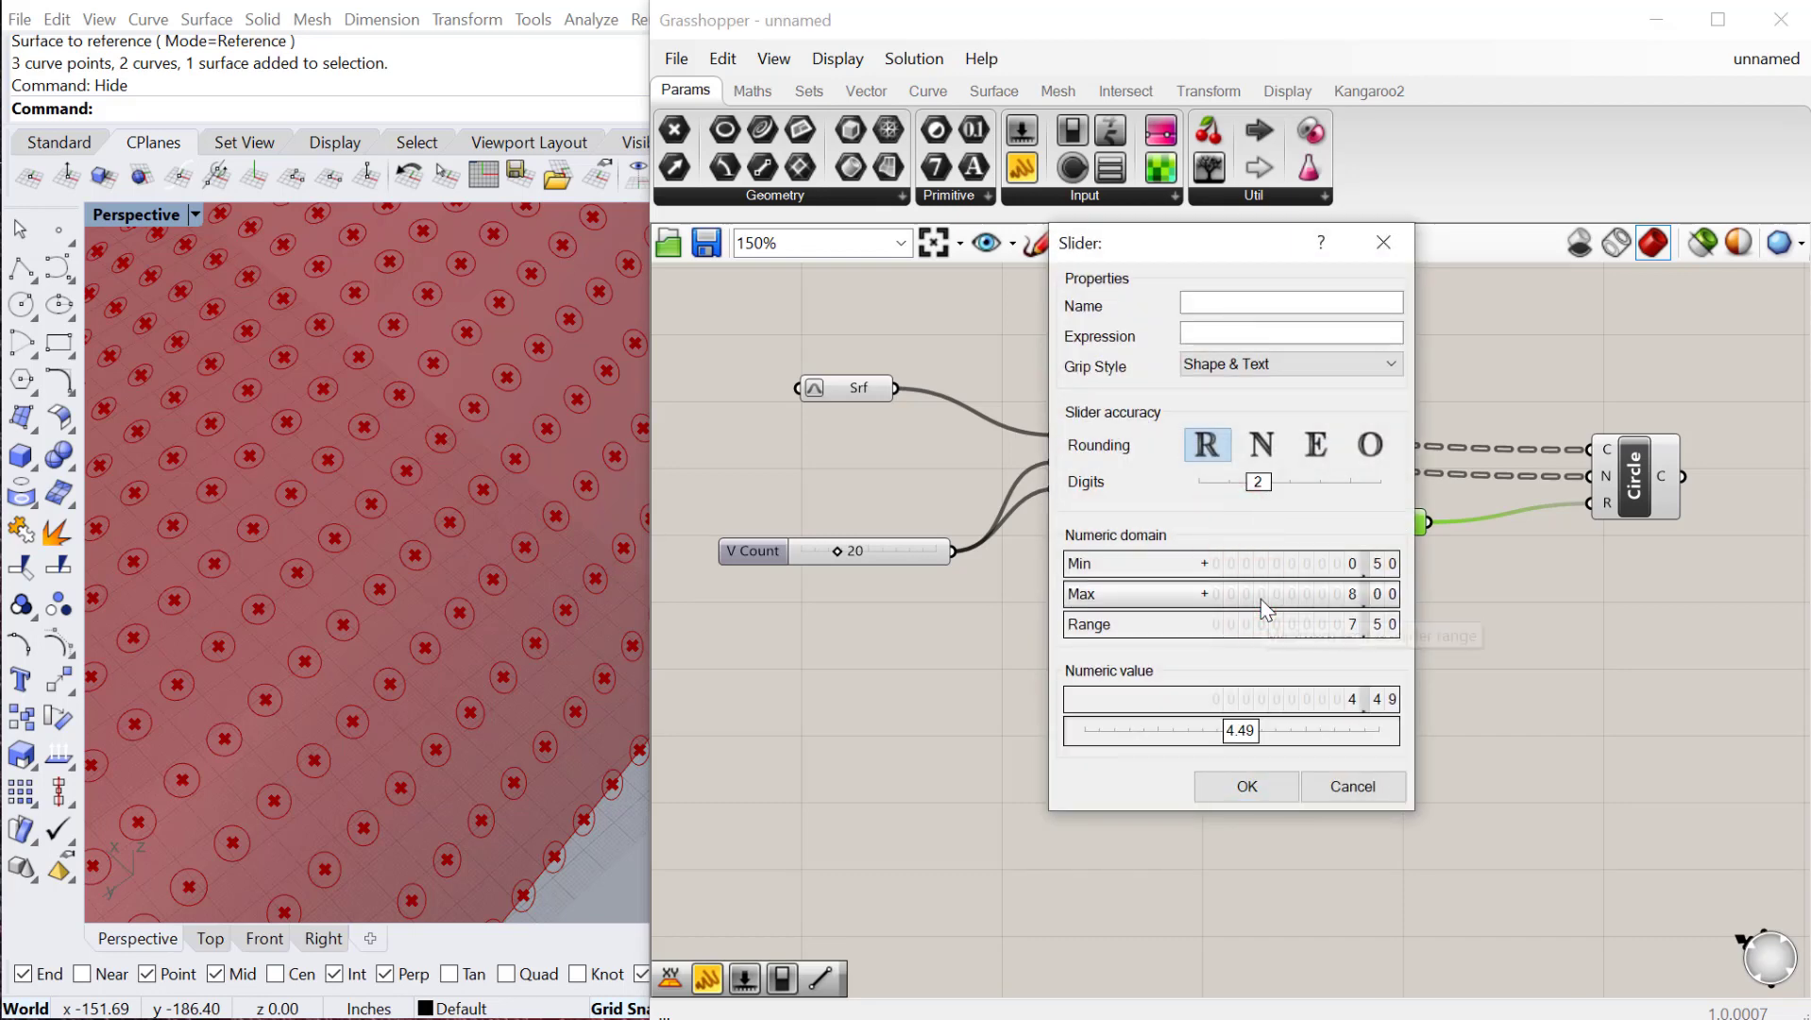
left_click(1233, 784)
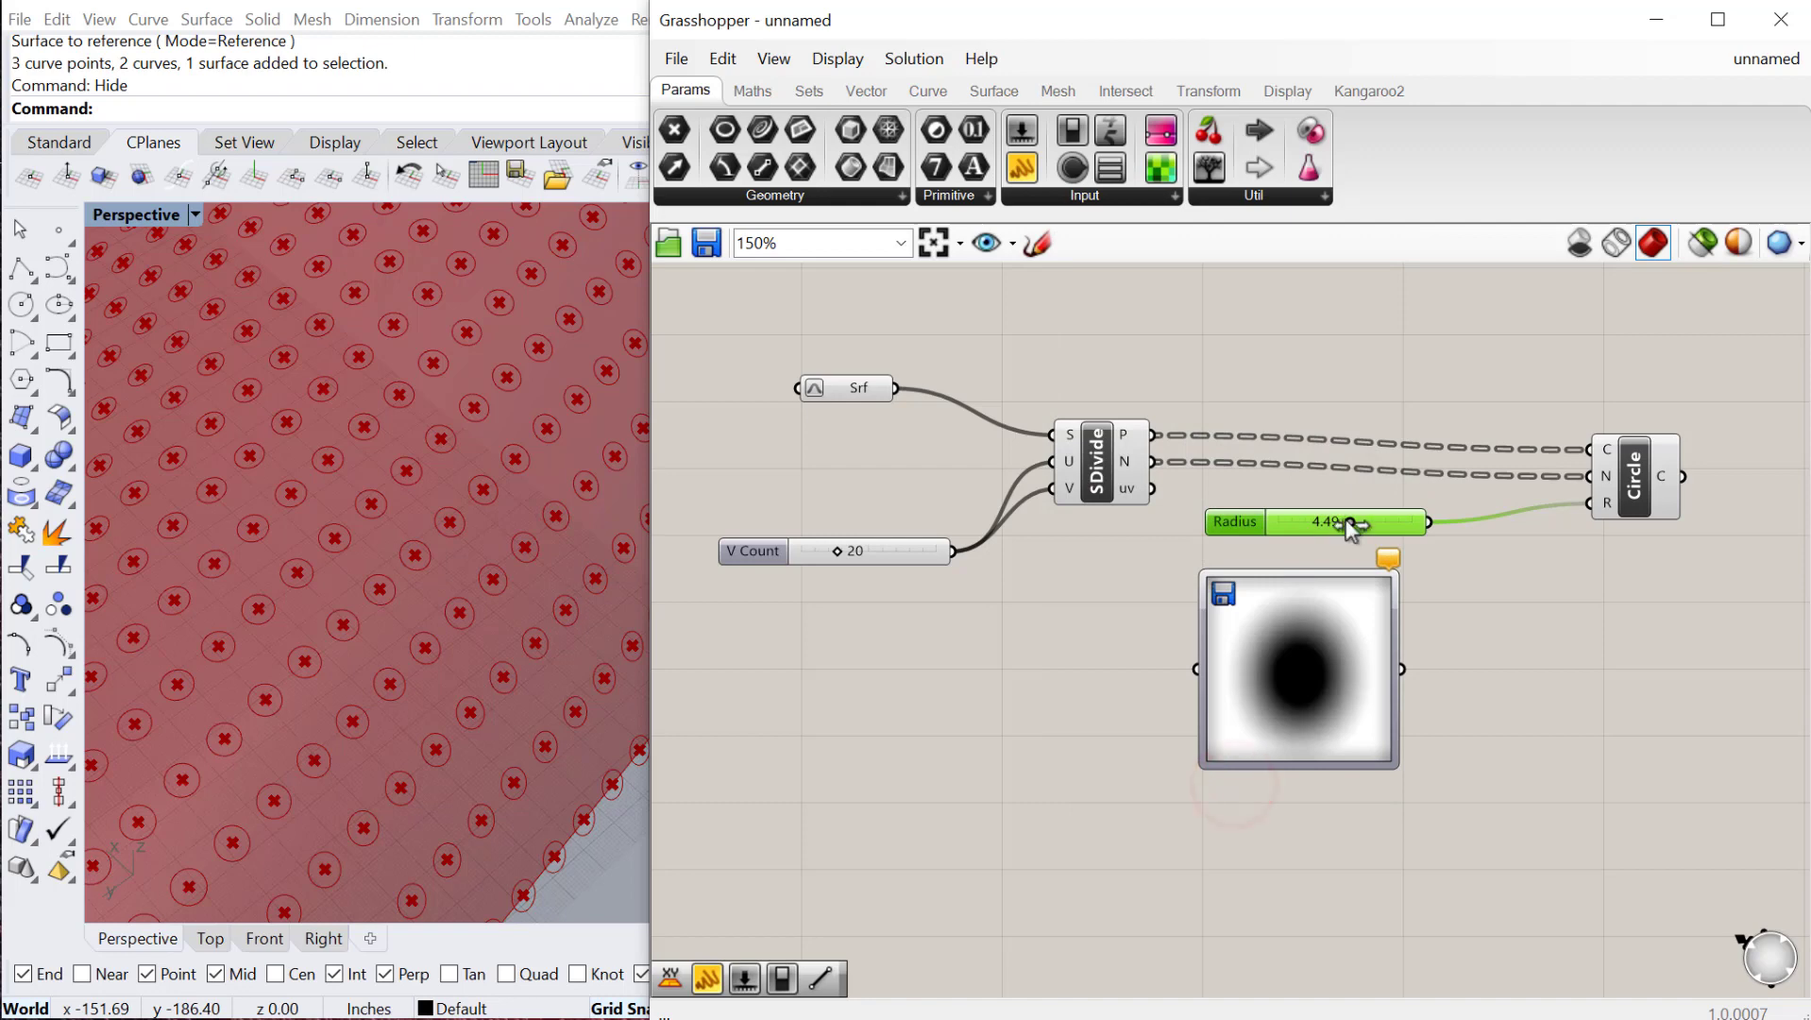
mouse_move(1351, 522)
left_mouse_down()
mouse_move(1397, 524)
mouse_move(1361, 522)
left_mouse_up()
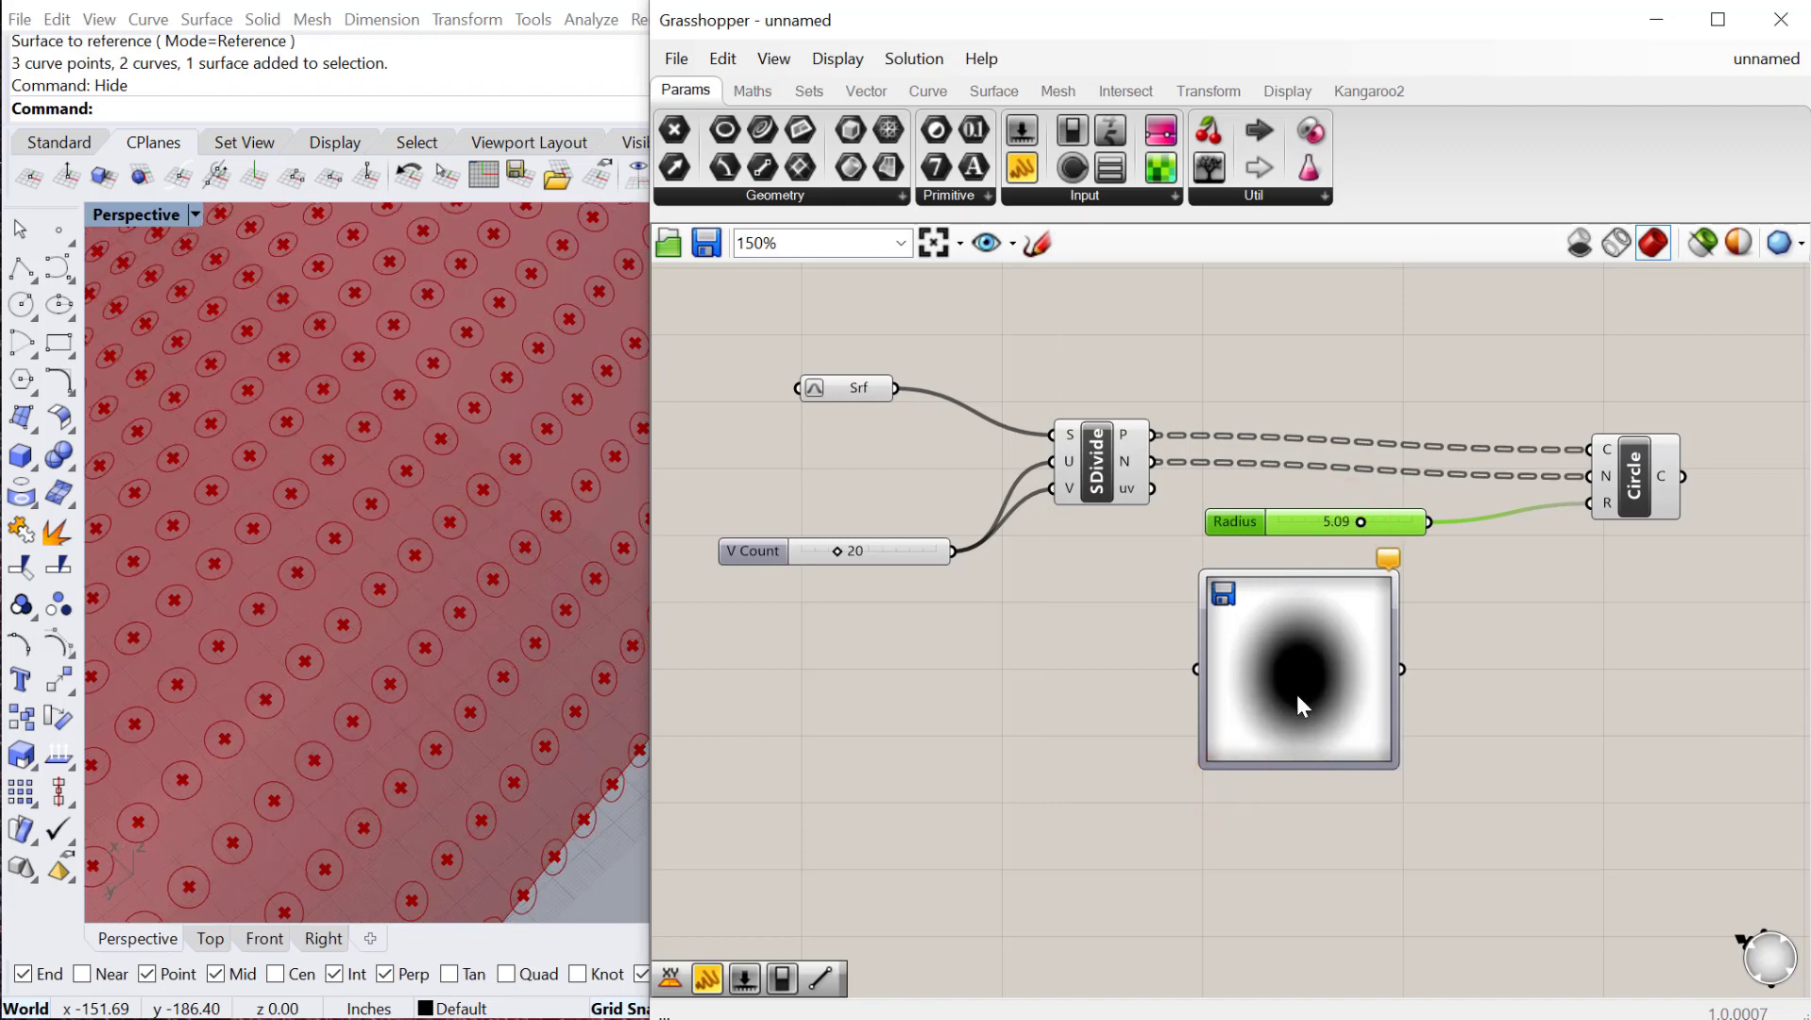
Add a Remap Numbers component below and to the right of the Image Sampler
scroll(1301, 706, "down", 3)
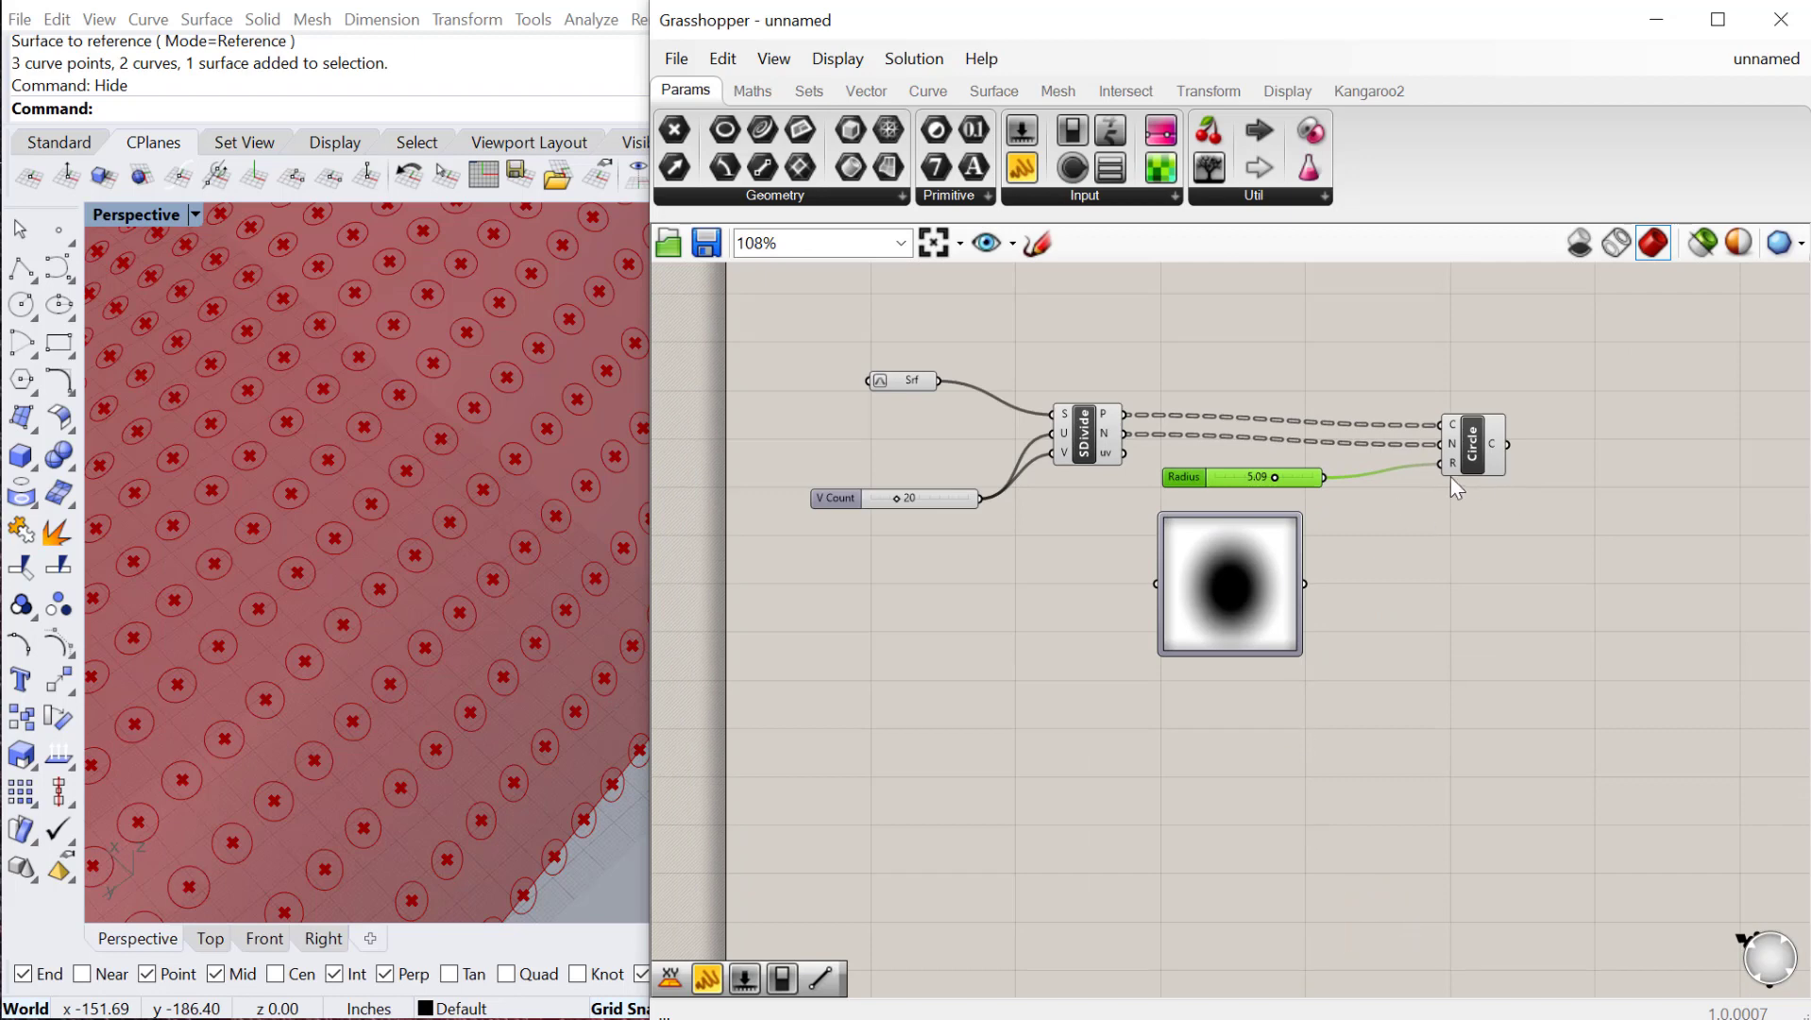
double_click(1367, 711)
type("REMAP")
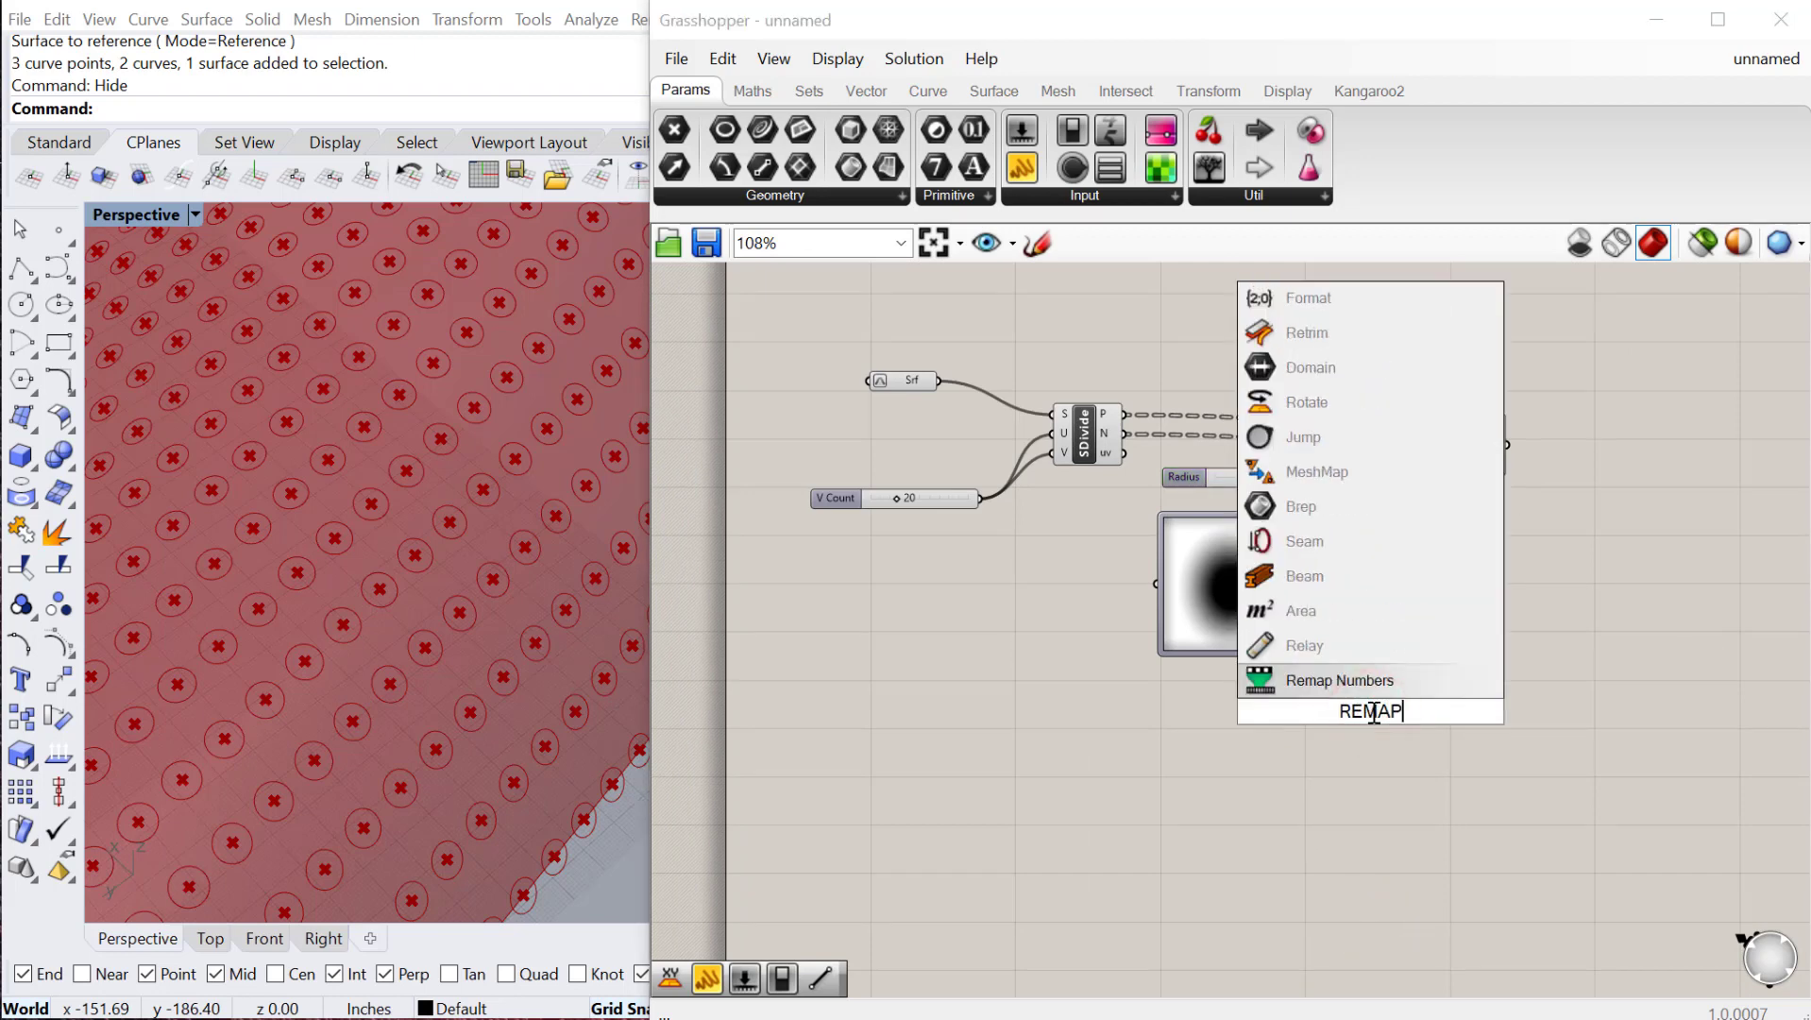
left_click(1374, 681)
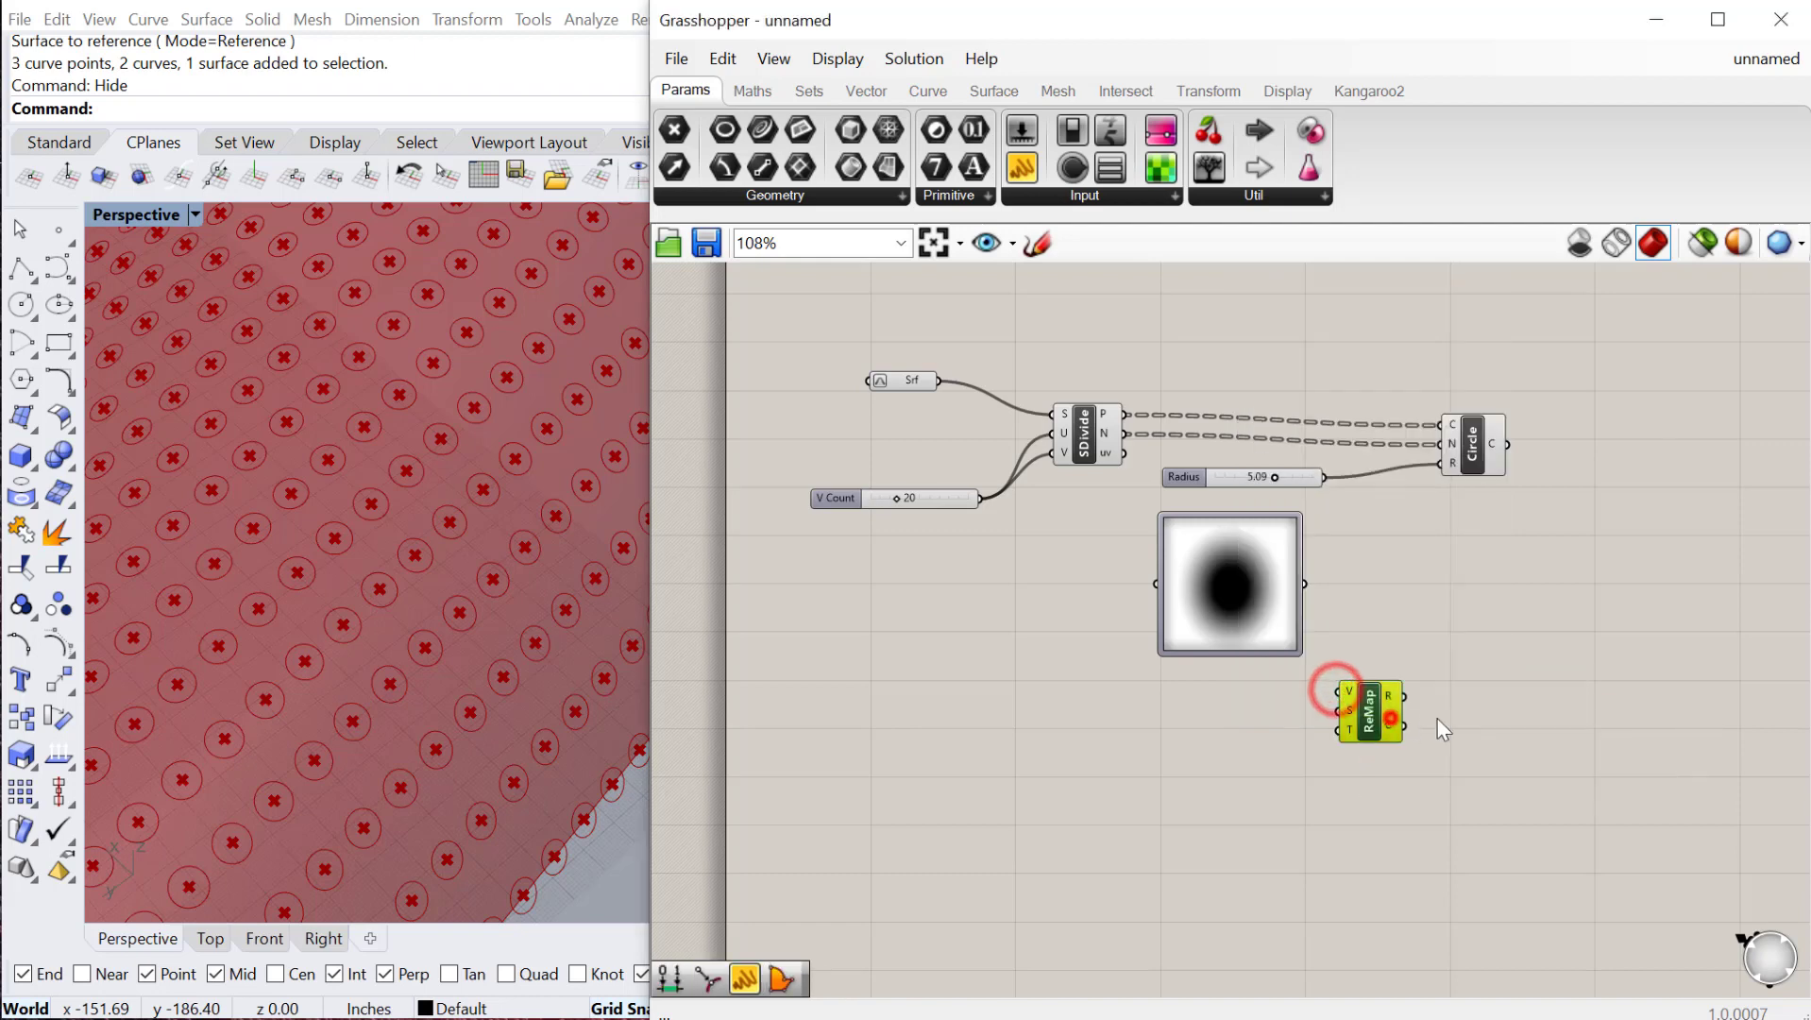
Add a Construct Domain component beside Remap Numbers, below the Image Sampler
double_click(1234, 783)
type("CONS")
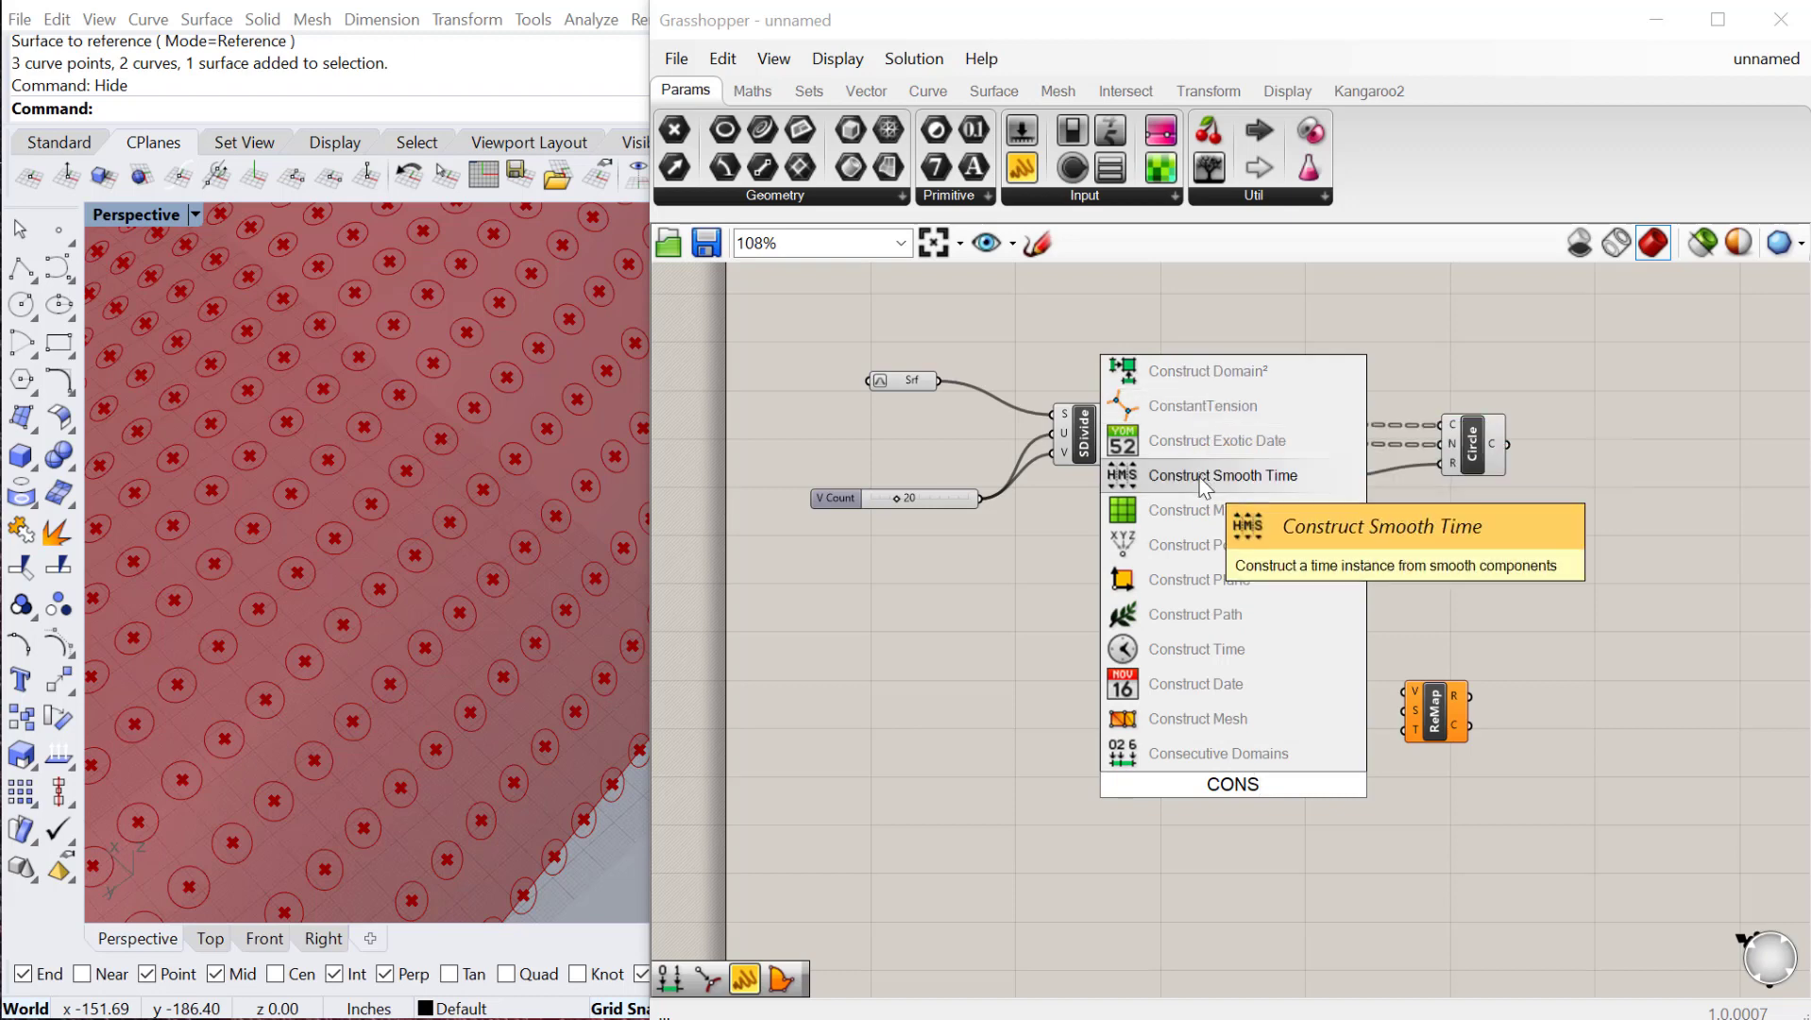
type("TR")
left_click(1189, 427)
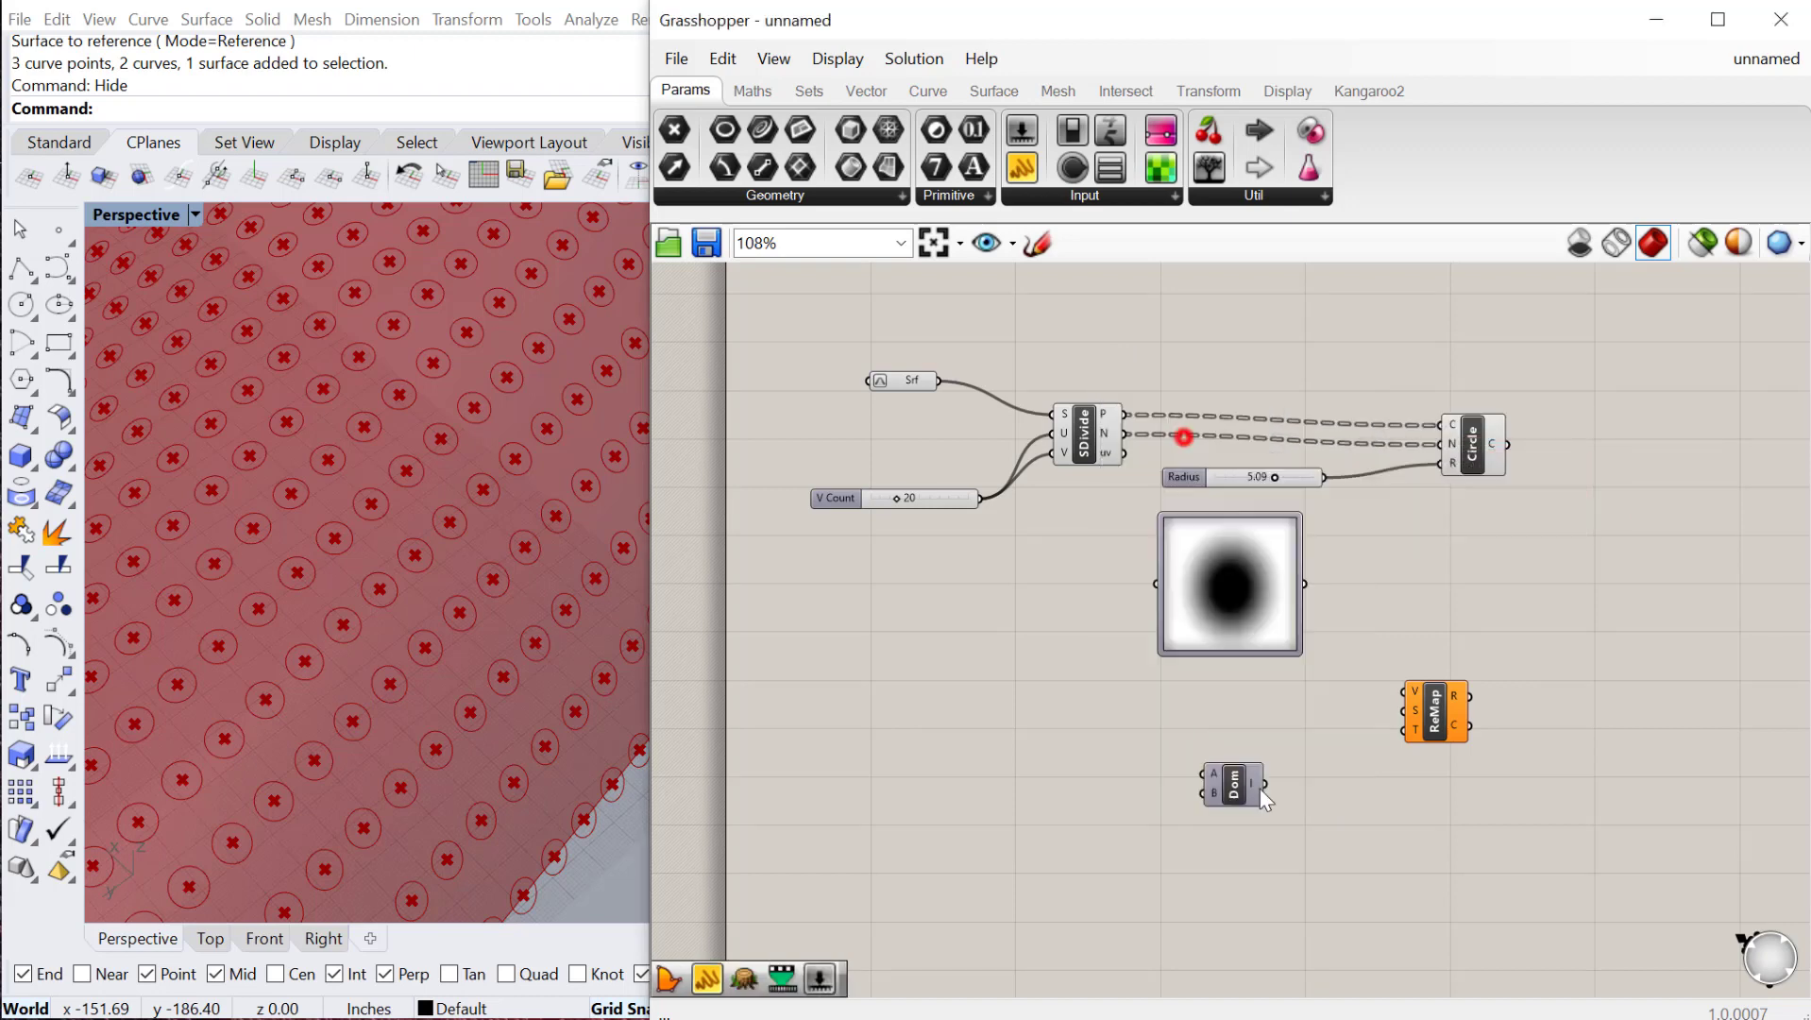
left_click(1245, 792)
Feed Construct Domain with copies of the Radius slider, 2.31 into A and 4.45 into B, and connect its output to Remap Numbers' T input
scroll(1270, 480, "up", 5)
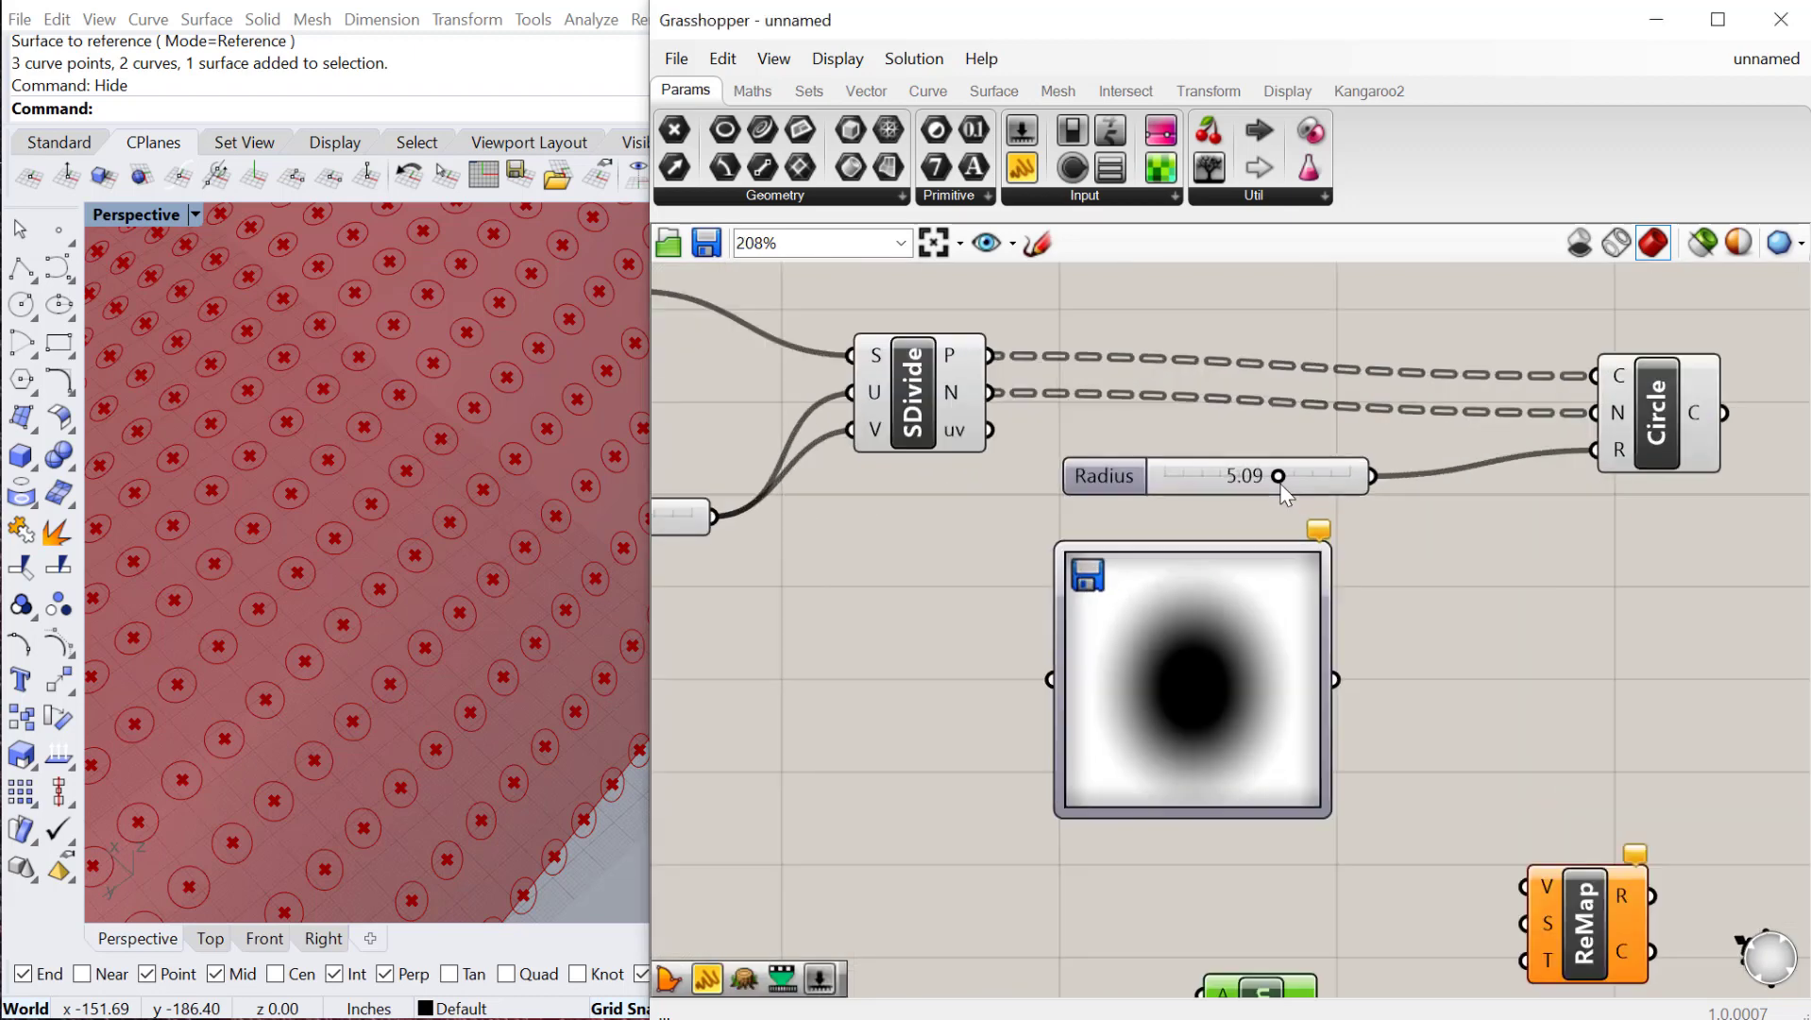
left_click_drag(1276, 478, 994, 809)
scroll(1170, 395, "down", 3)
left_click_drag(1140, 805, 1192, 829)
left_click_drag(1084, 808, 1191, 855, "alt")
left_click_drag(1057, 862, 984, 797)
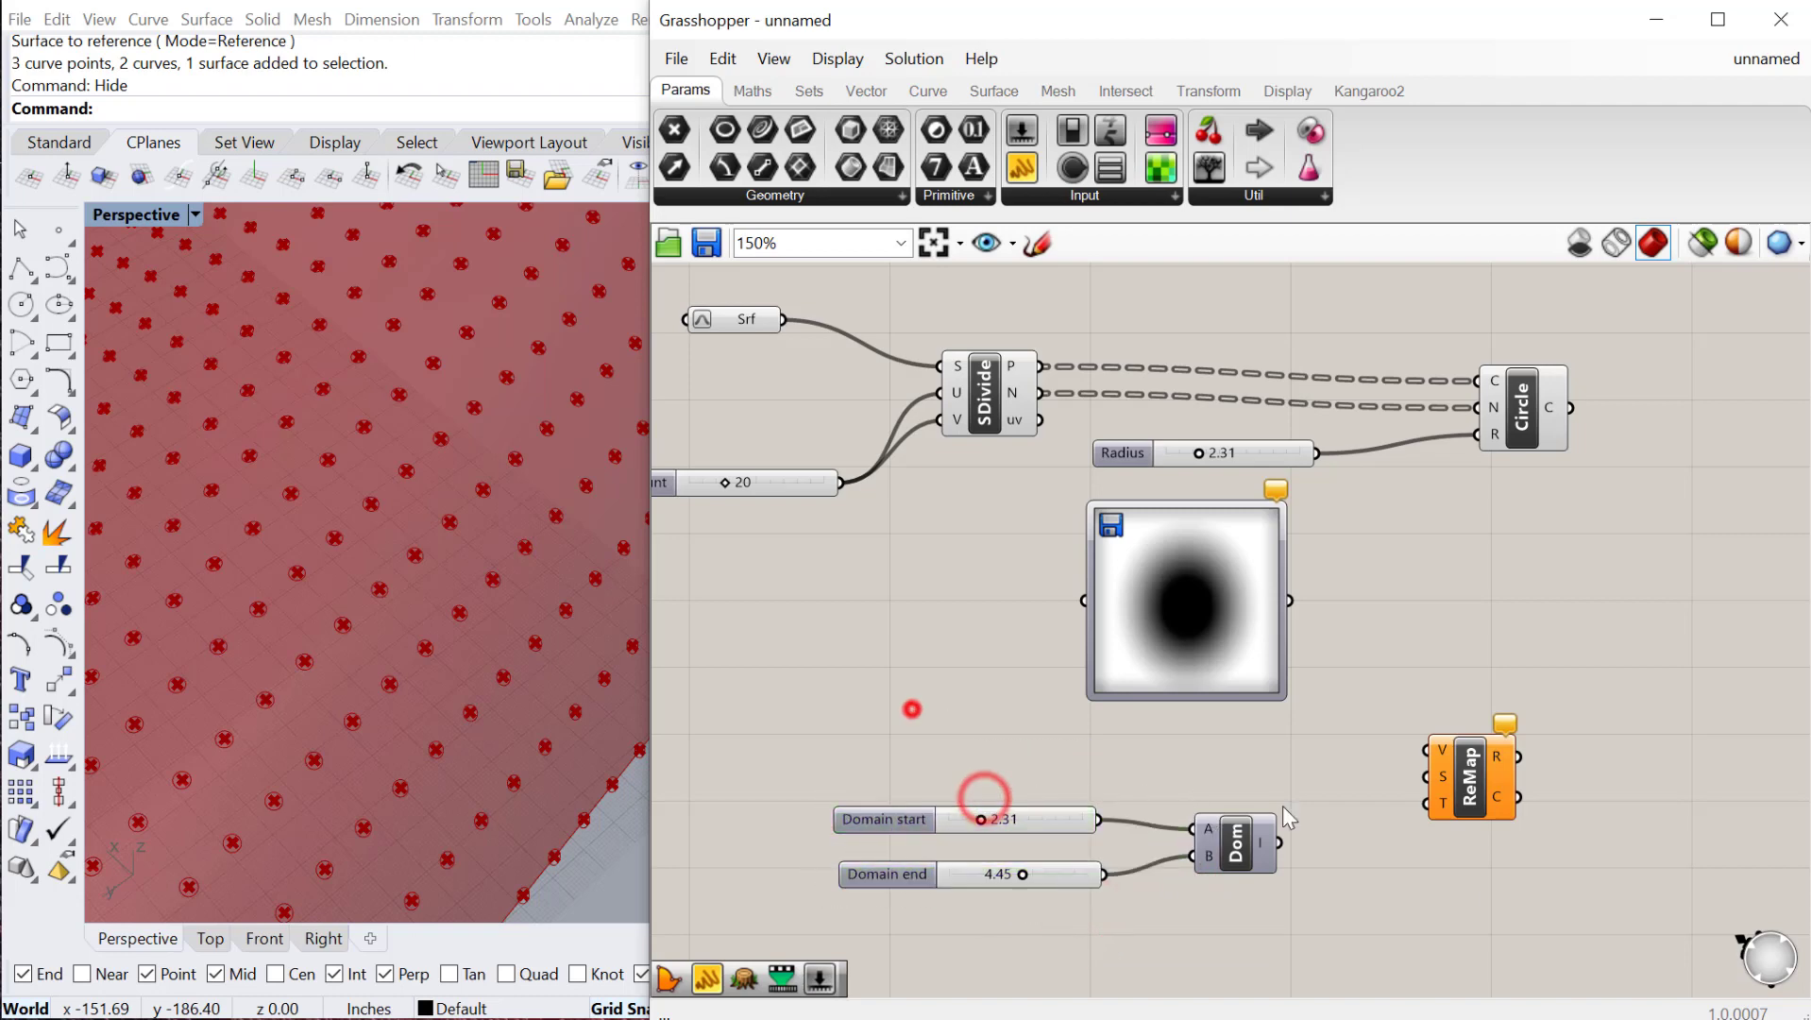
left_click_drag(1279, 843, 1428, 804)
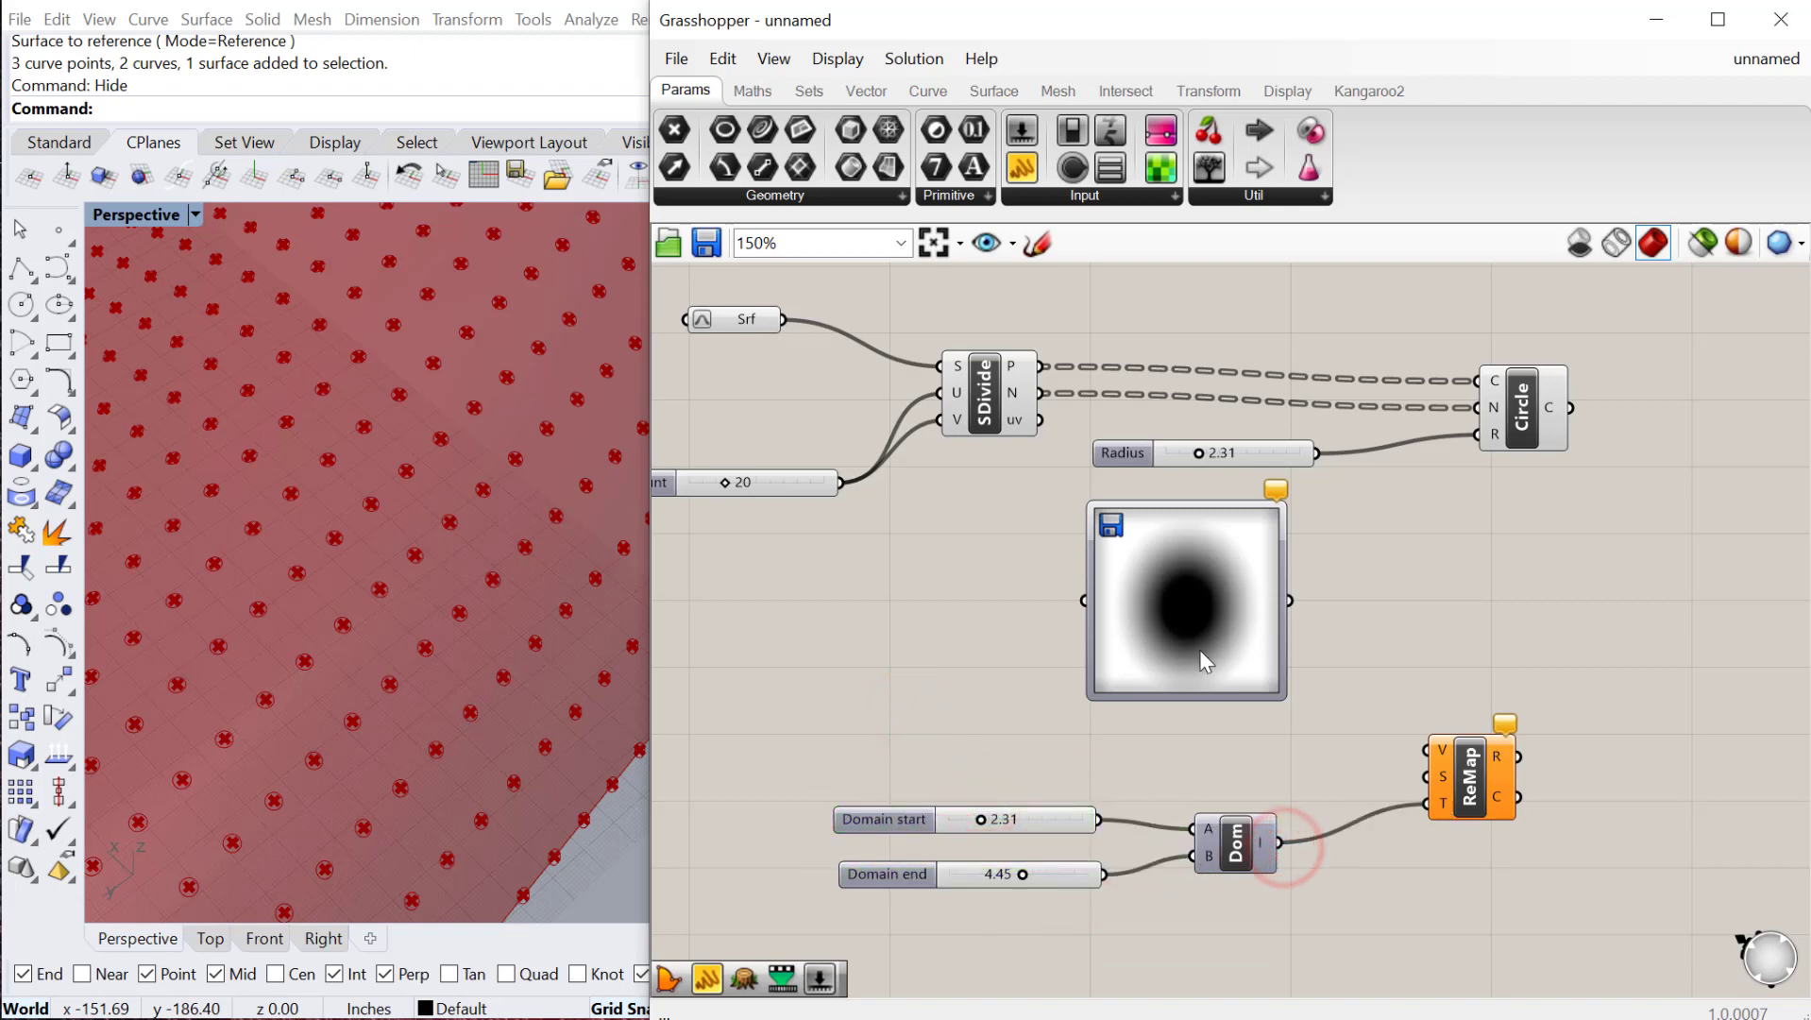
Add a Panel beside the Image Sampler and connect the sampler's output to it
left_click_drag(1201, 652, 1232, 658)
double_click(1402, 597)
type("PAN")
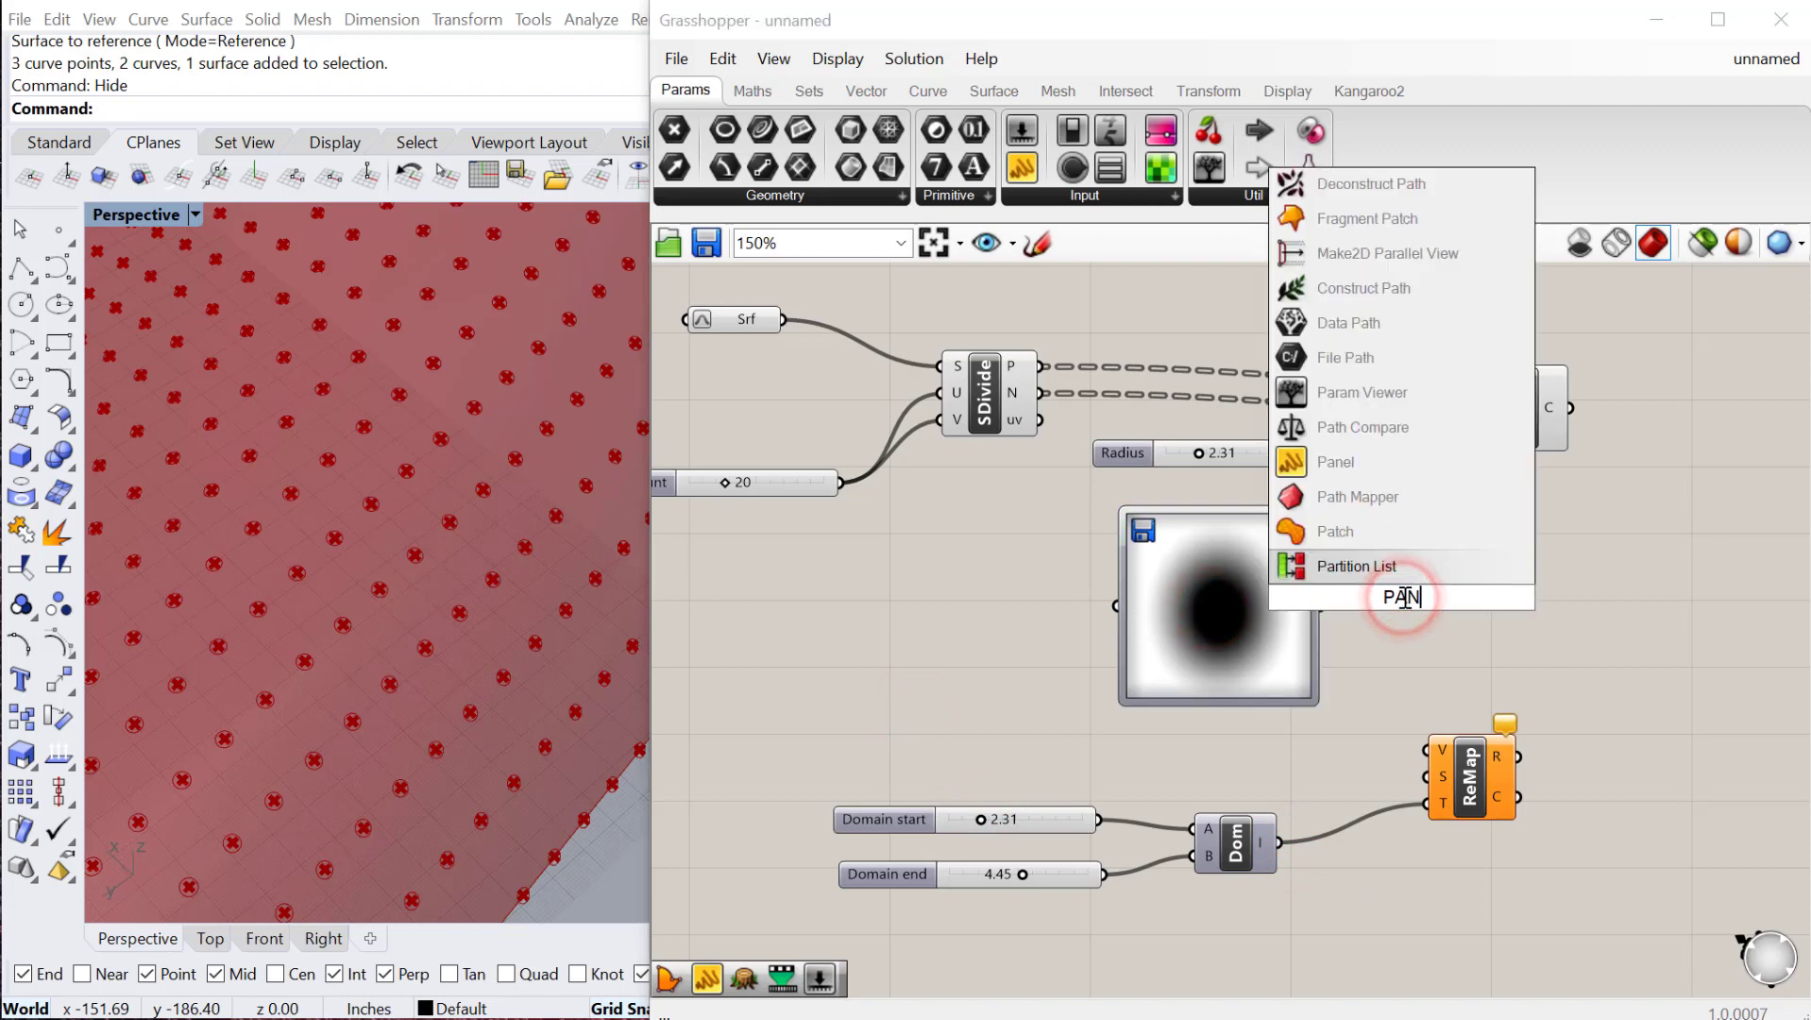
type("E")
key("Return")
left_click(1358, 573)
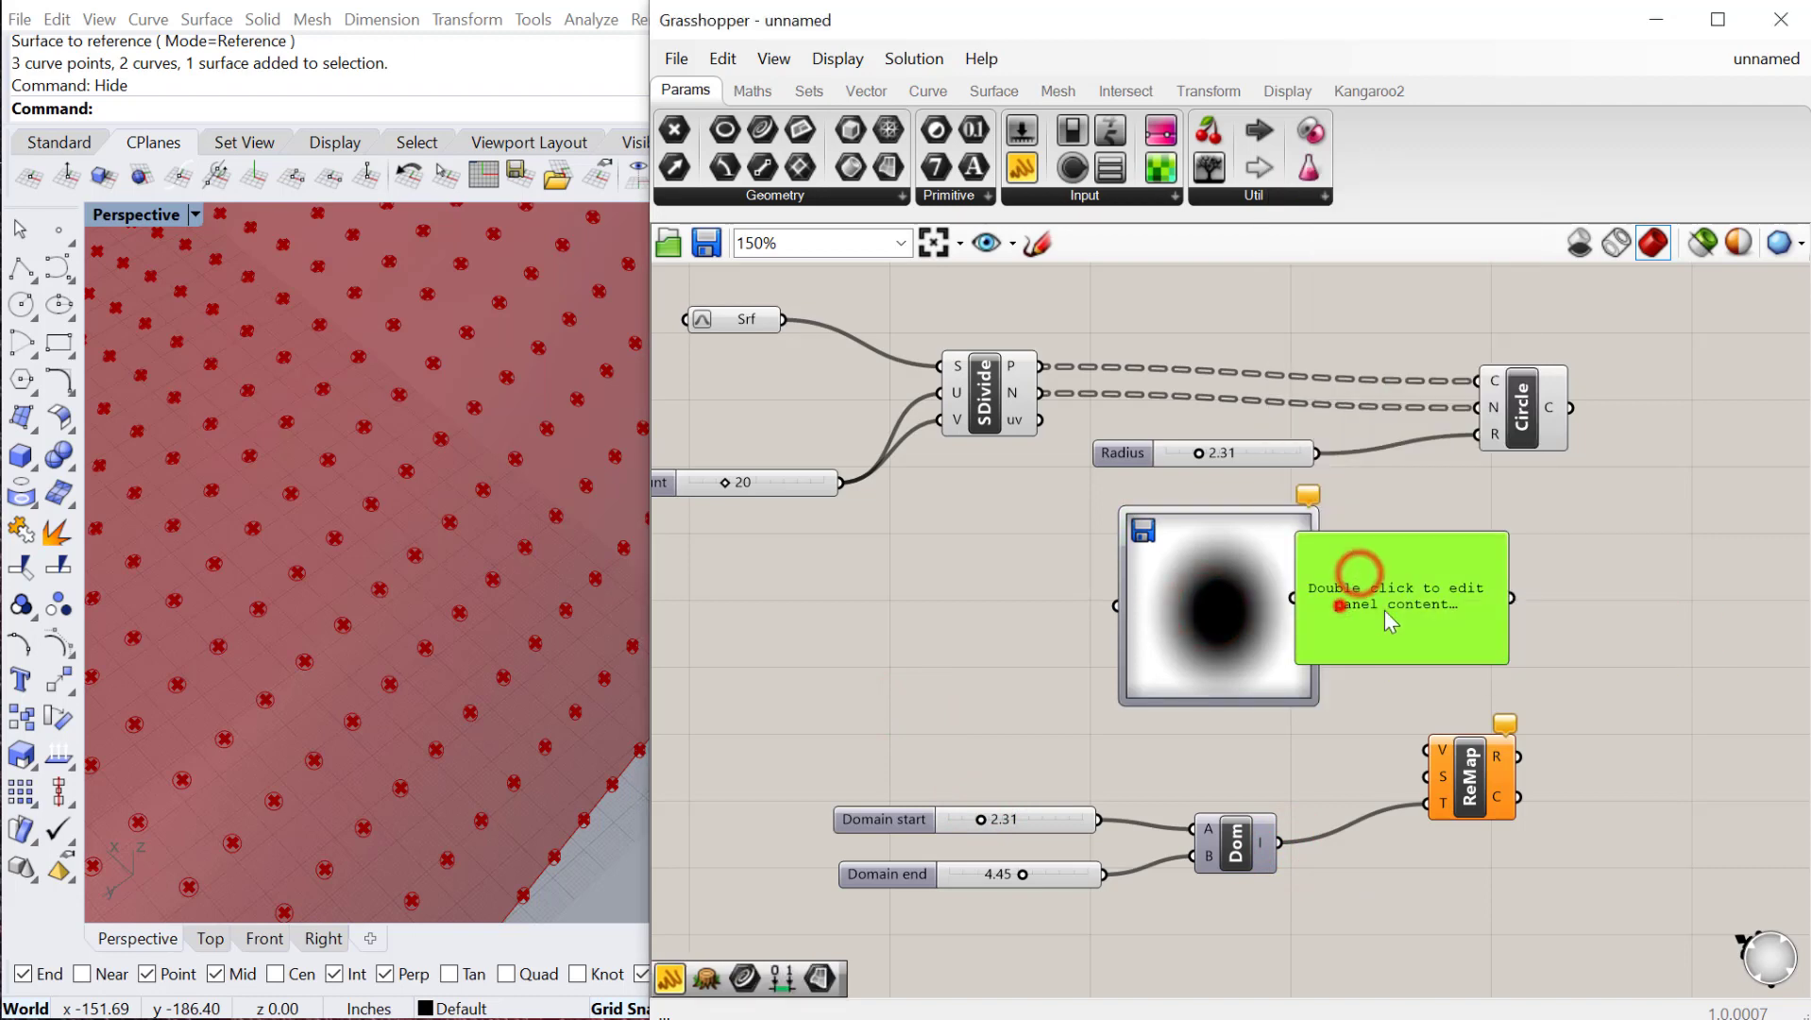
left_click_drag(1394, 620, 1518, 628)
left_click_drag(1322, 605, 1464, 580)
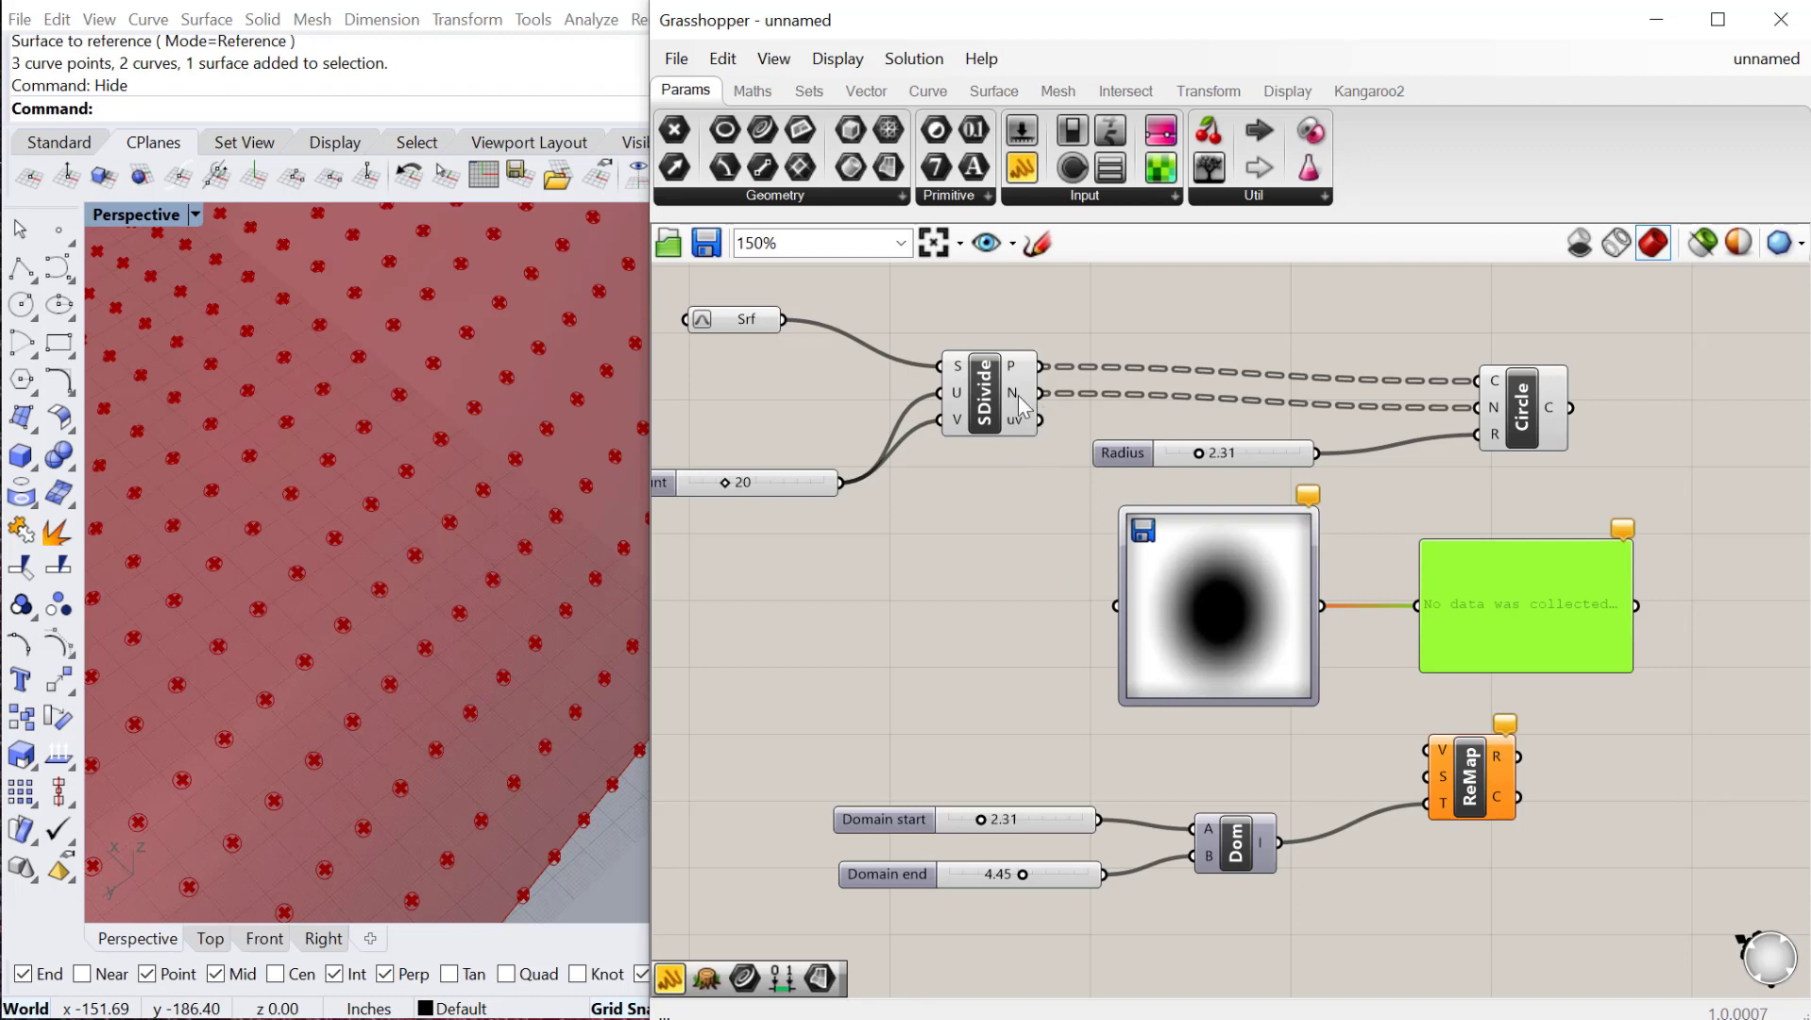
Connect Divide Surface's uv output to the Image Sampler's input
left_click(1041, 423)
left_click_drag(1042, 427, 1104, 615)
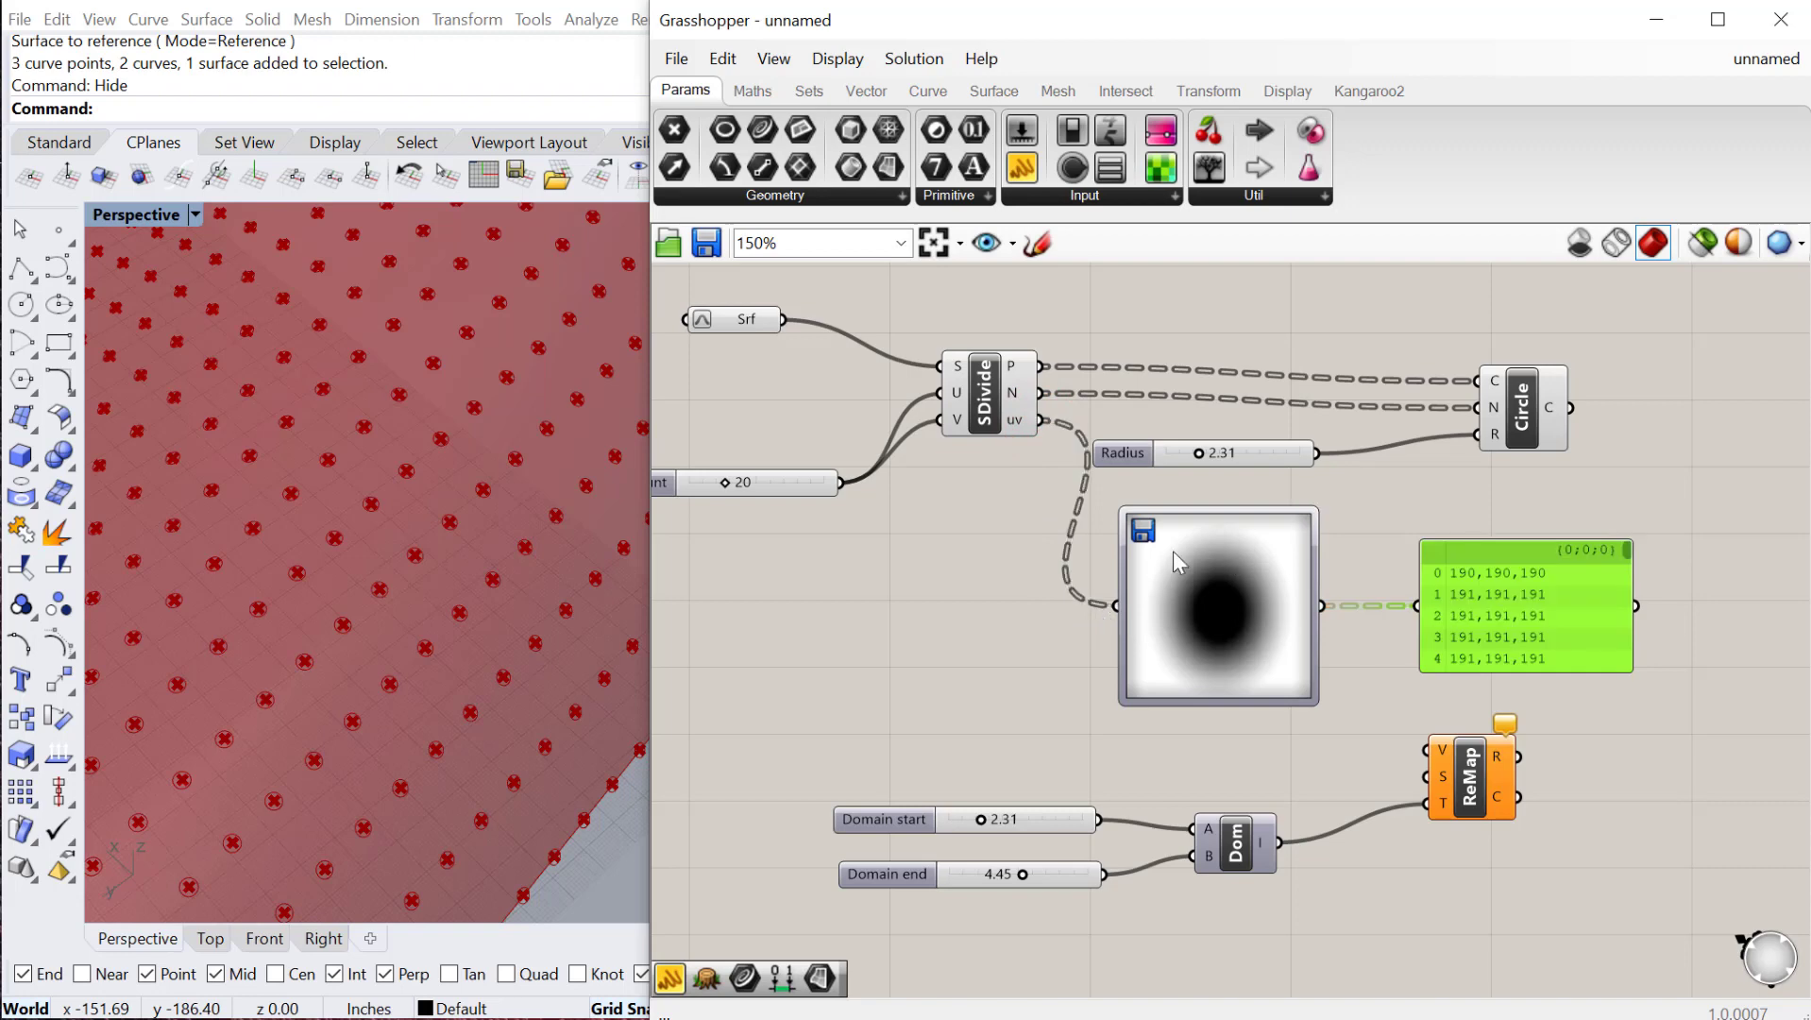
right_click_drag(967, 600, 1053, 627)
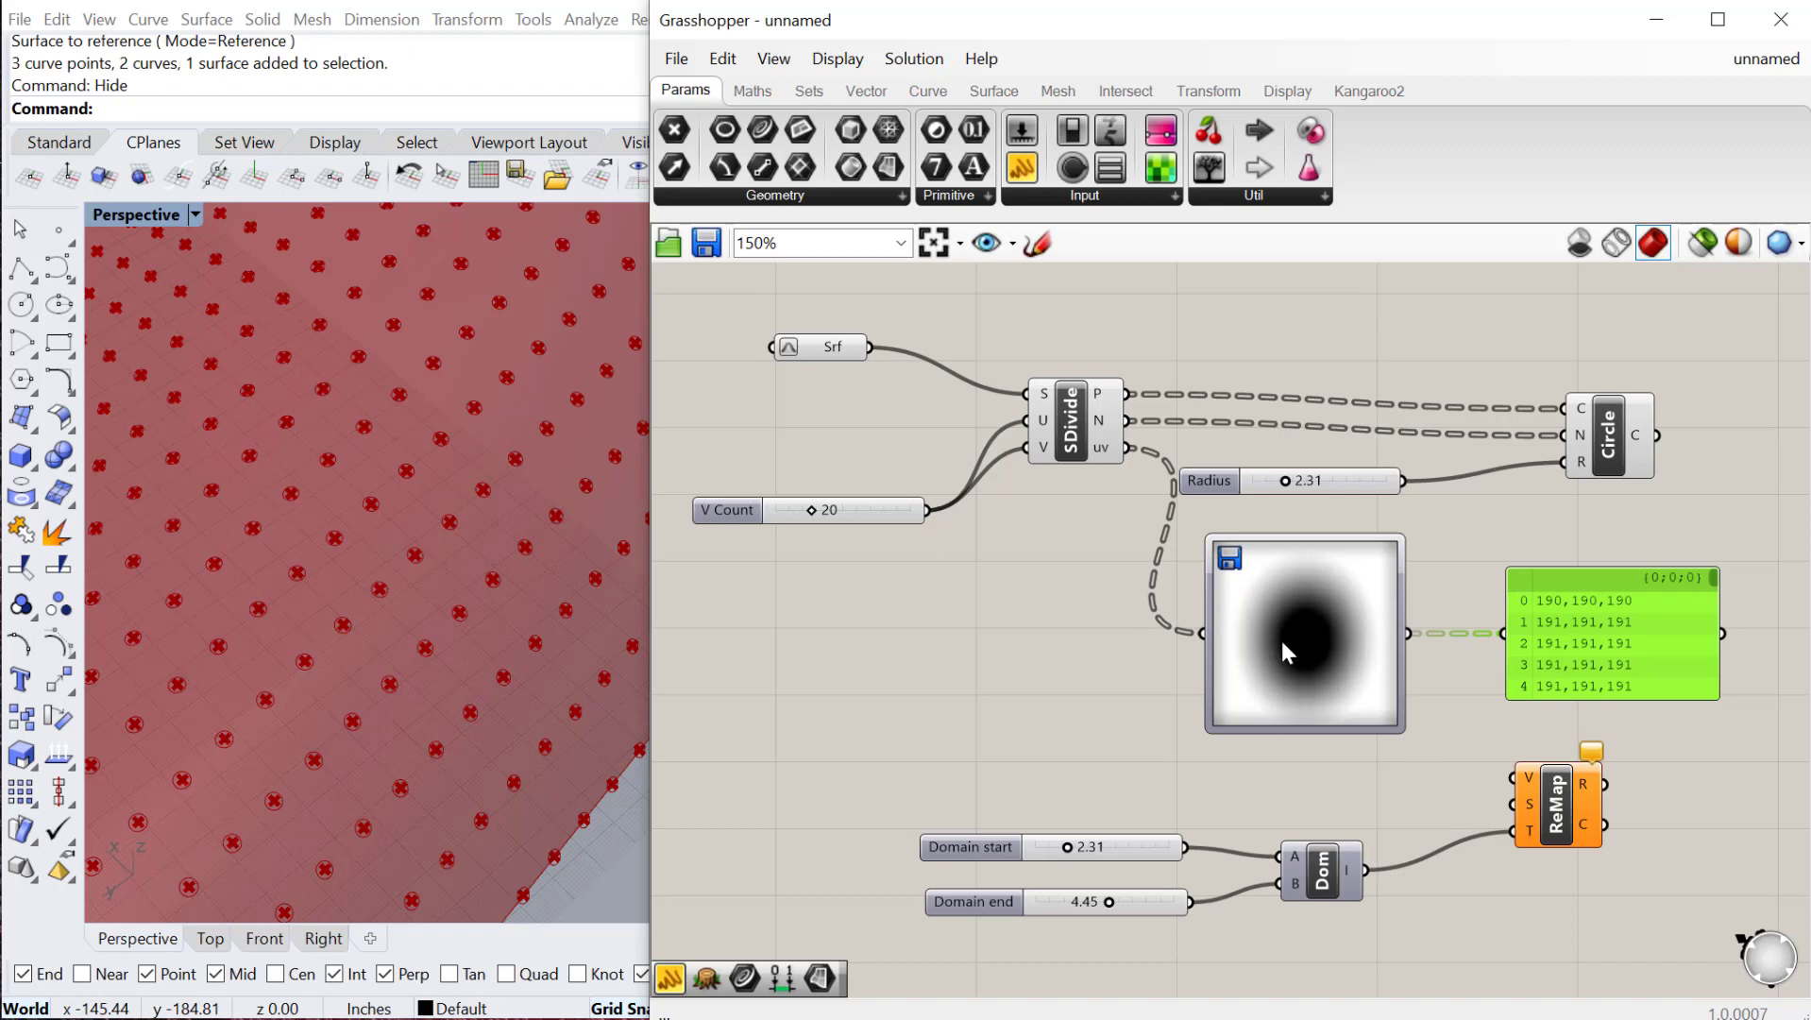
right_click_drag(1407, 731, 1273, 711)
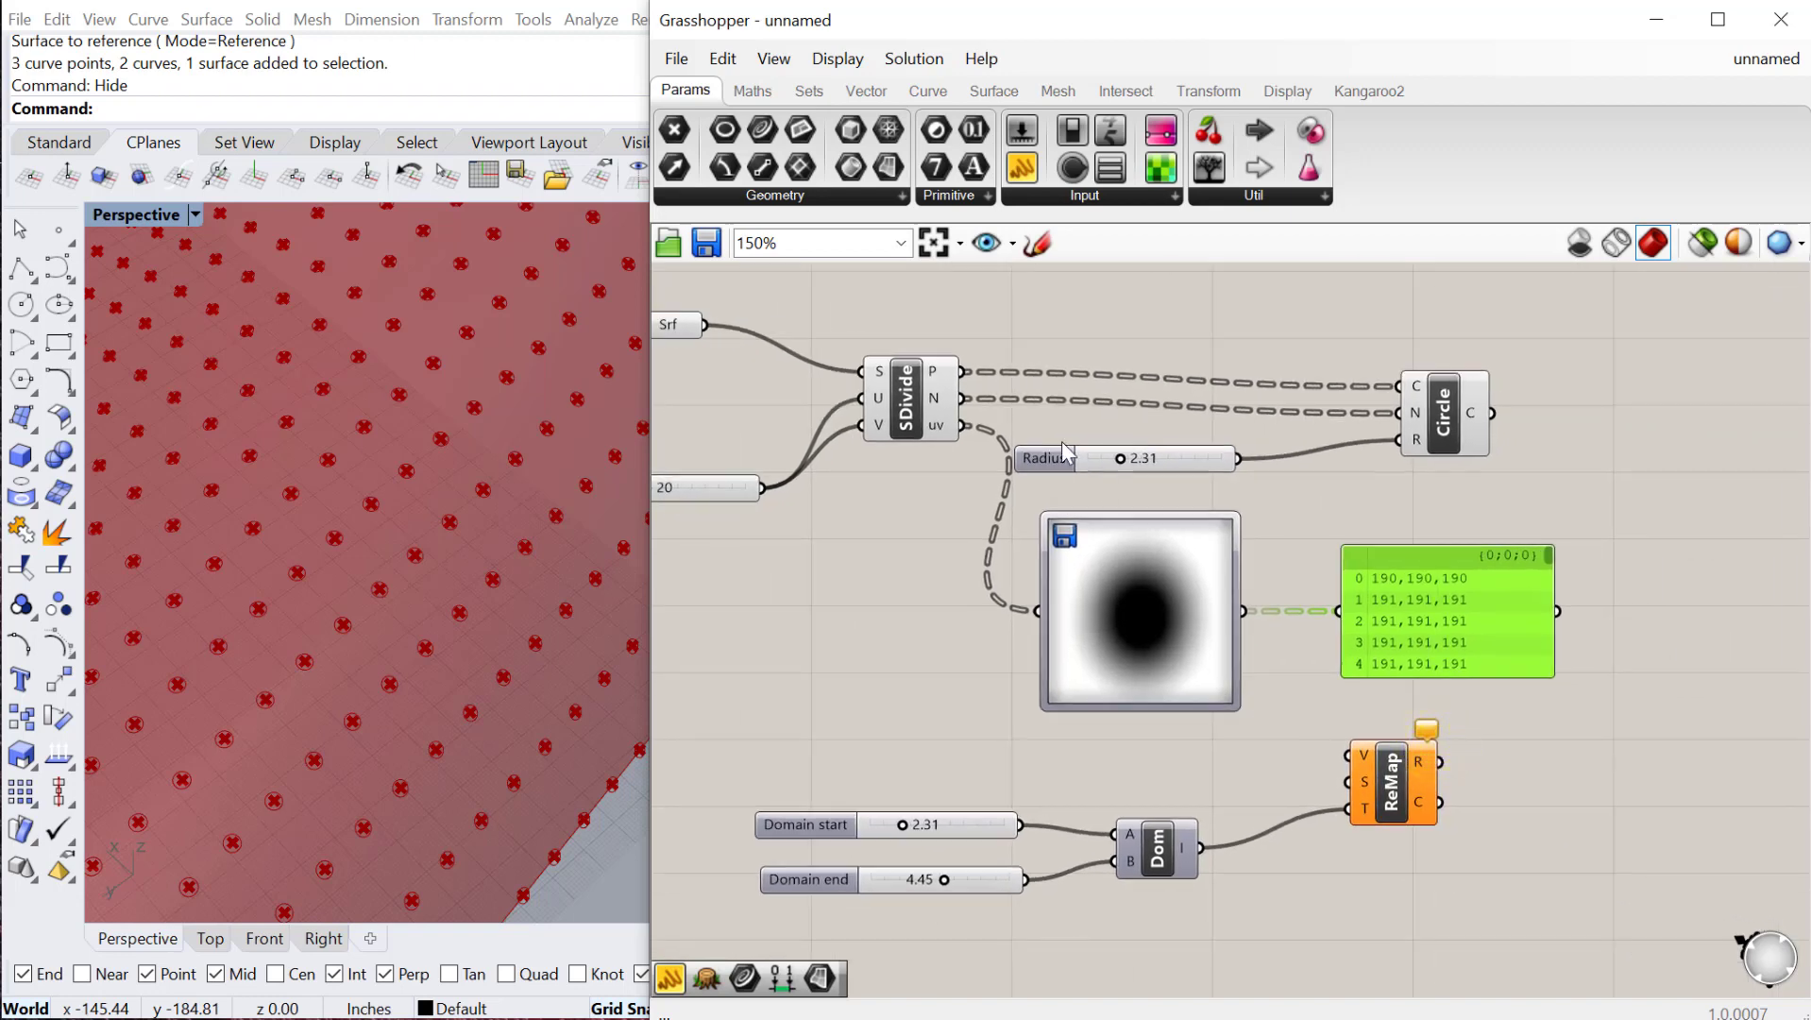
Move the Panel farther from the Image Sampler and connect the sampler's output directly to the Circle component's R input
left_click(1549, 559)
left_click_drag(1422, 552, 1524, 515)
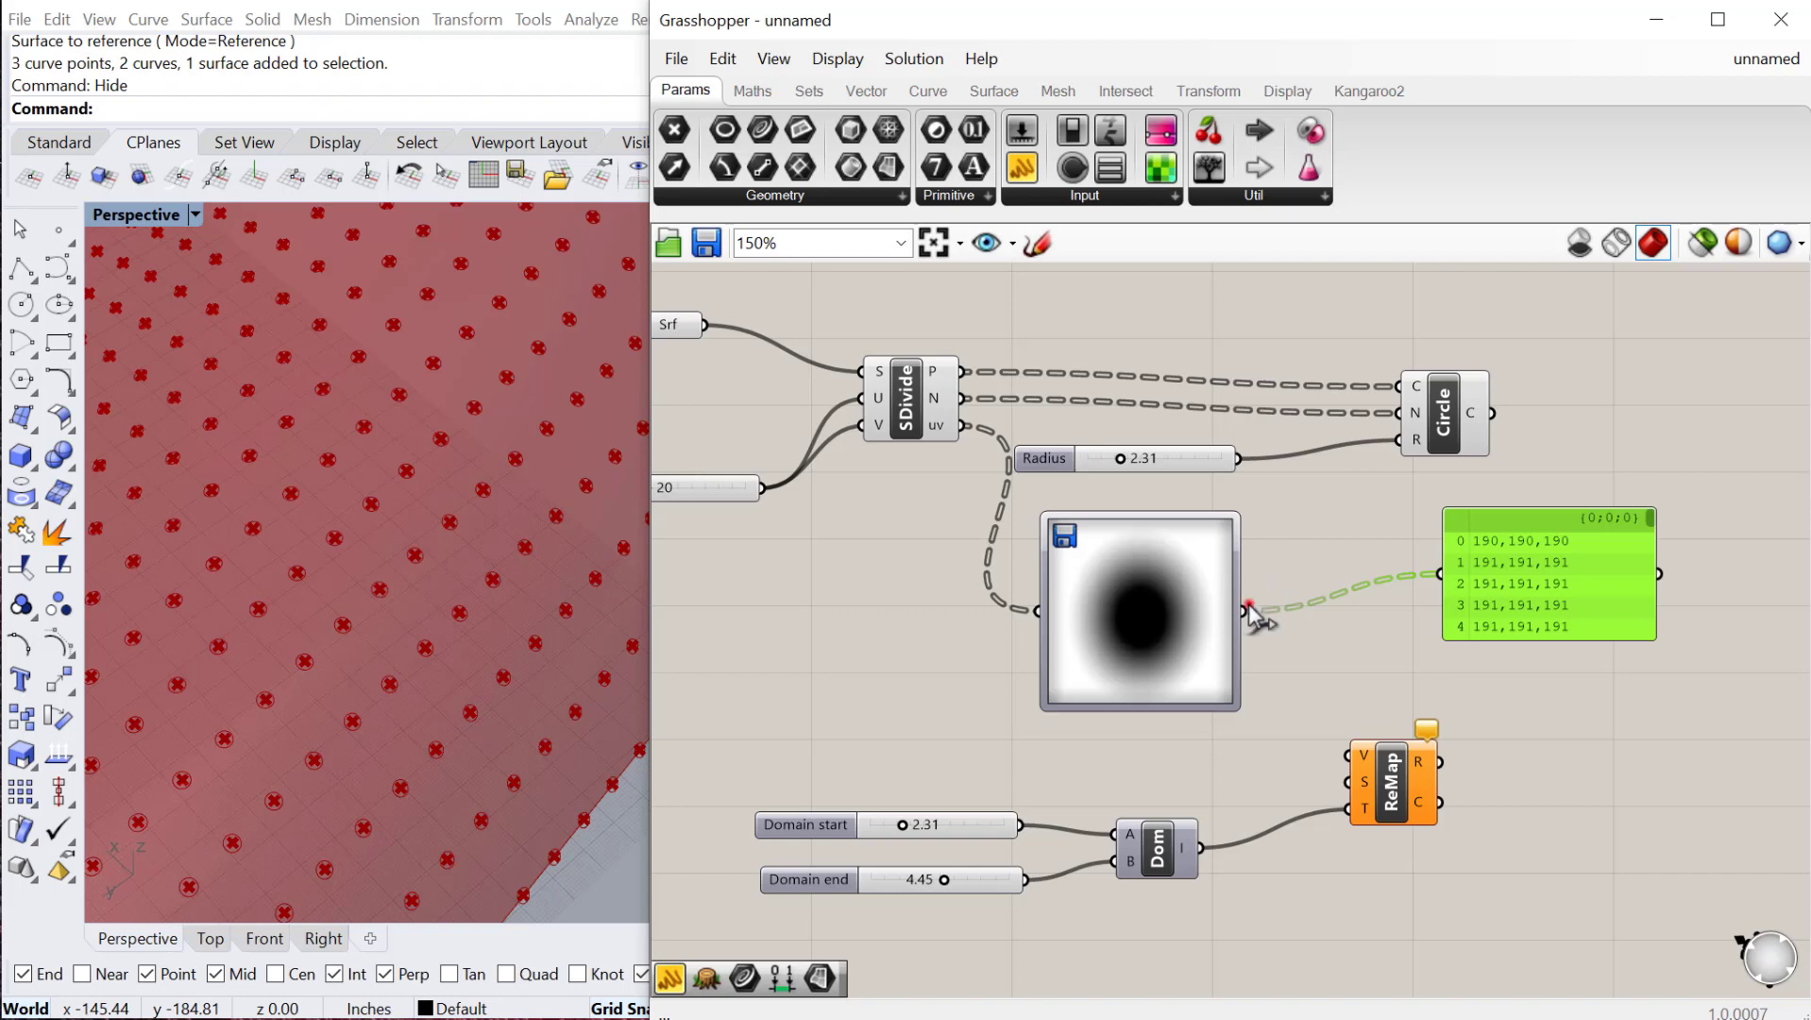
left_click_drag(1246, 609, 1399, 440)
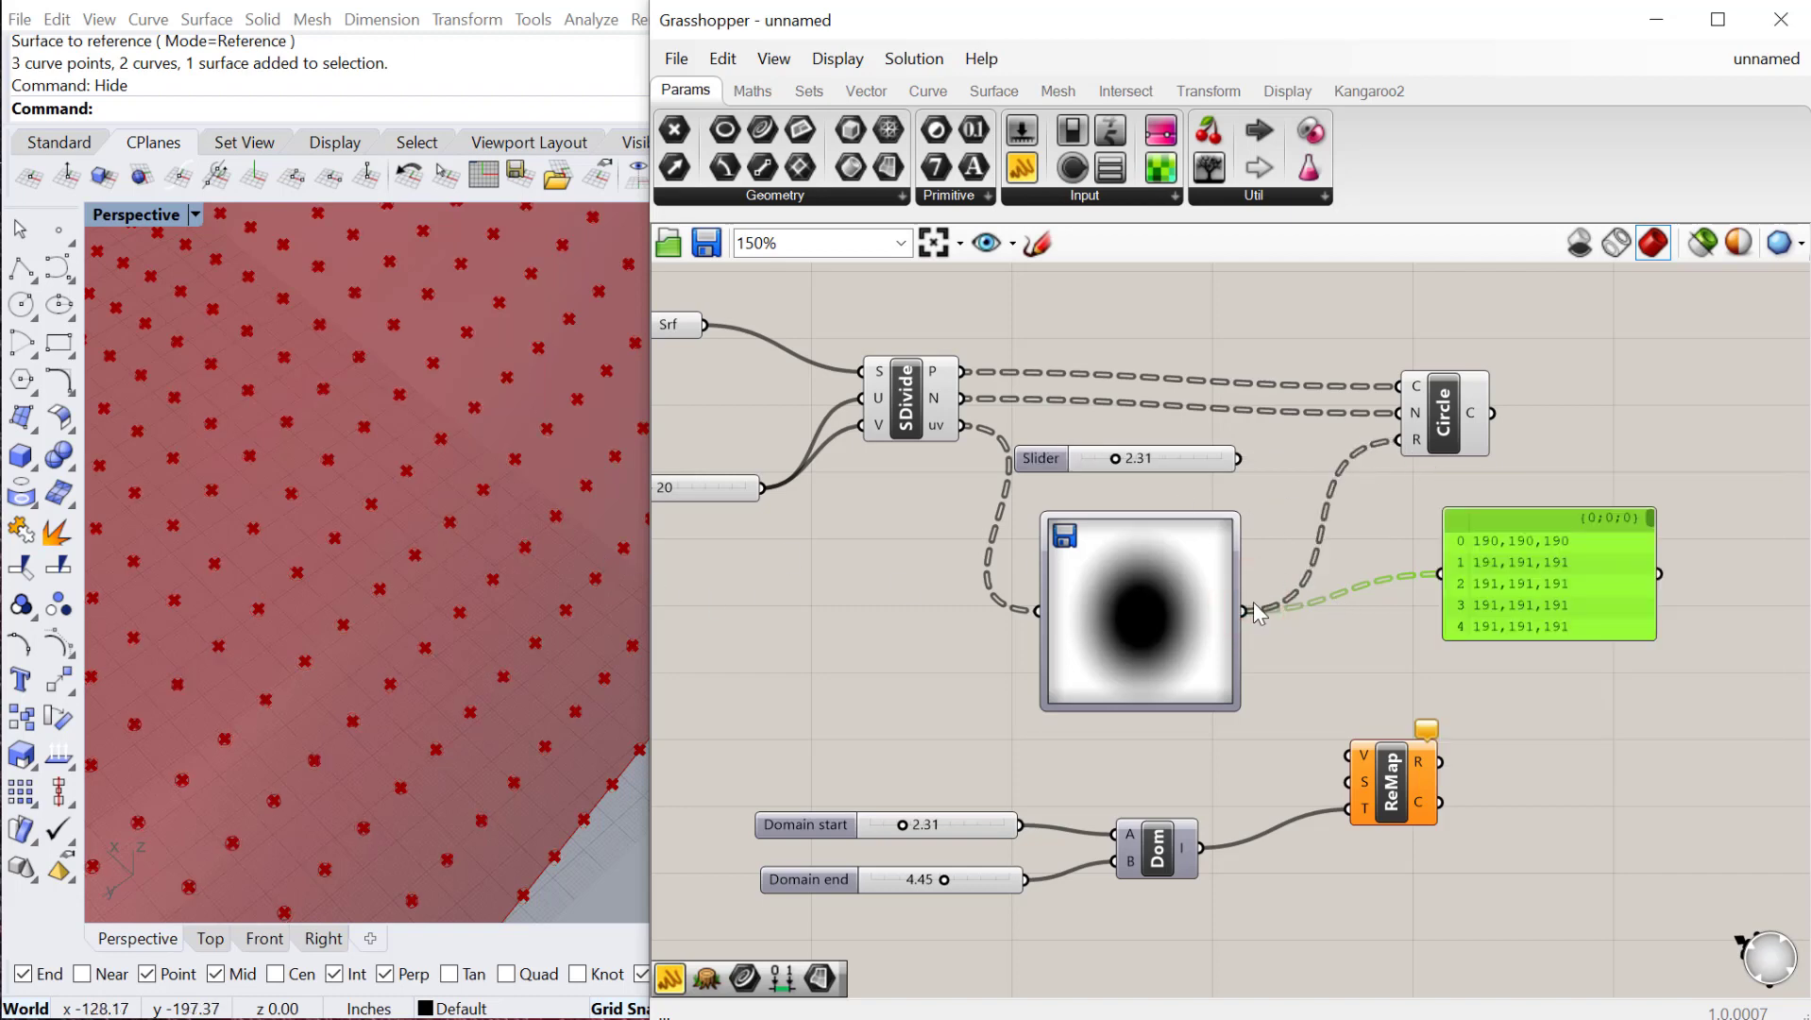
Connect the Image Sampler's output to Remap Numbers' V input and the remapped R output to the Circle component's R input
right_click_drag(1334, 679, 1366, 647)
left_click_drag(1275, 585, 1452, 745)
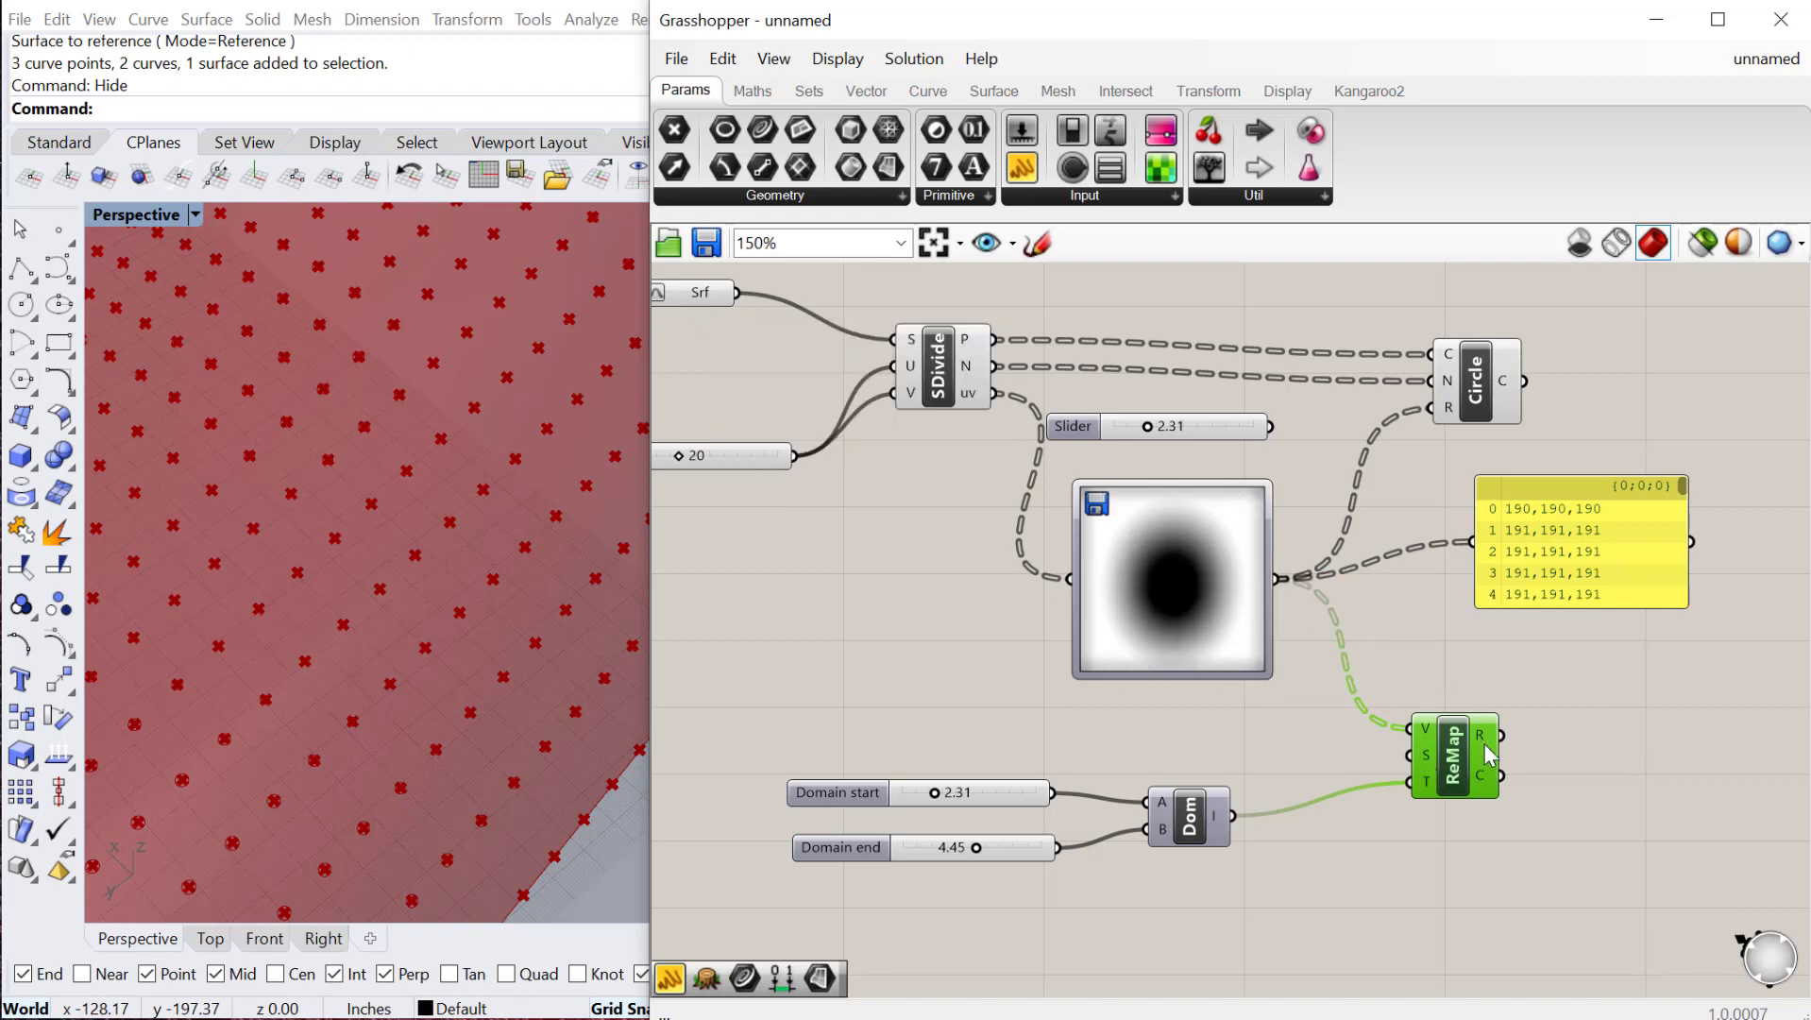
right_click_drag(1436, 682, 1436, 699)
left_click_drag(1501, 752, 1533, 409)
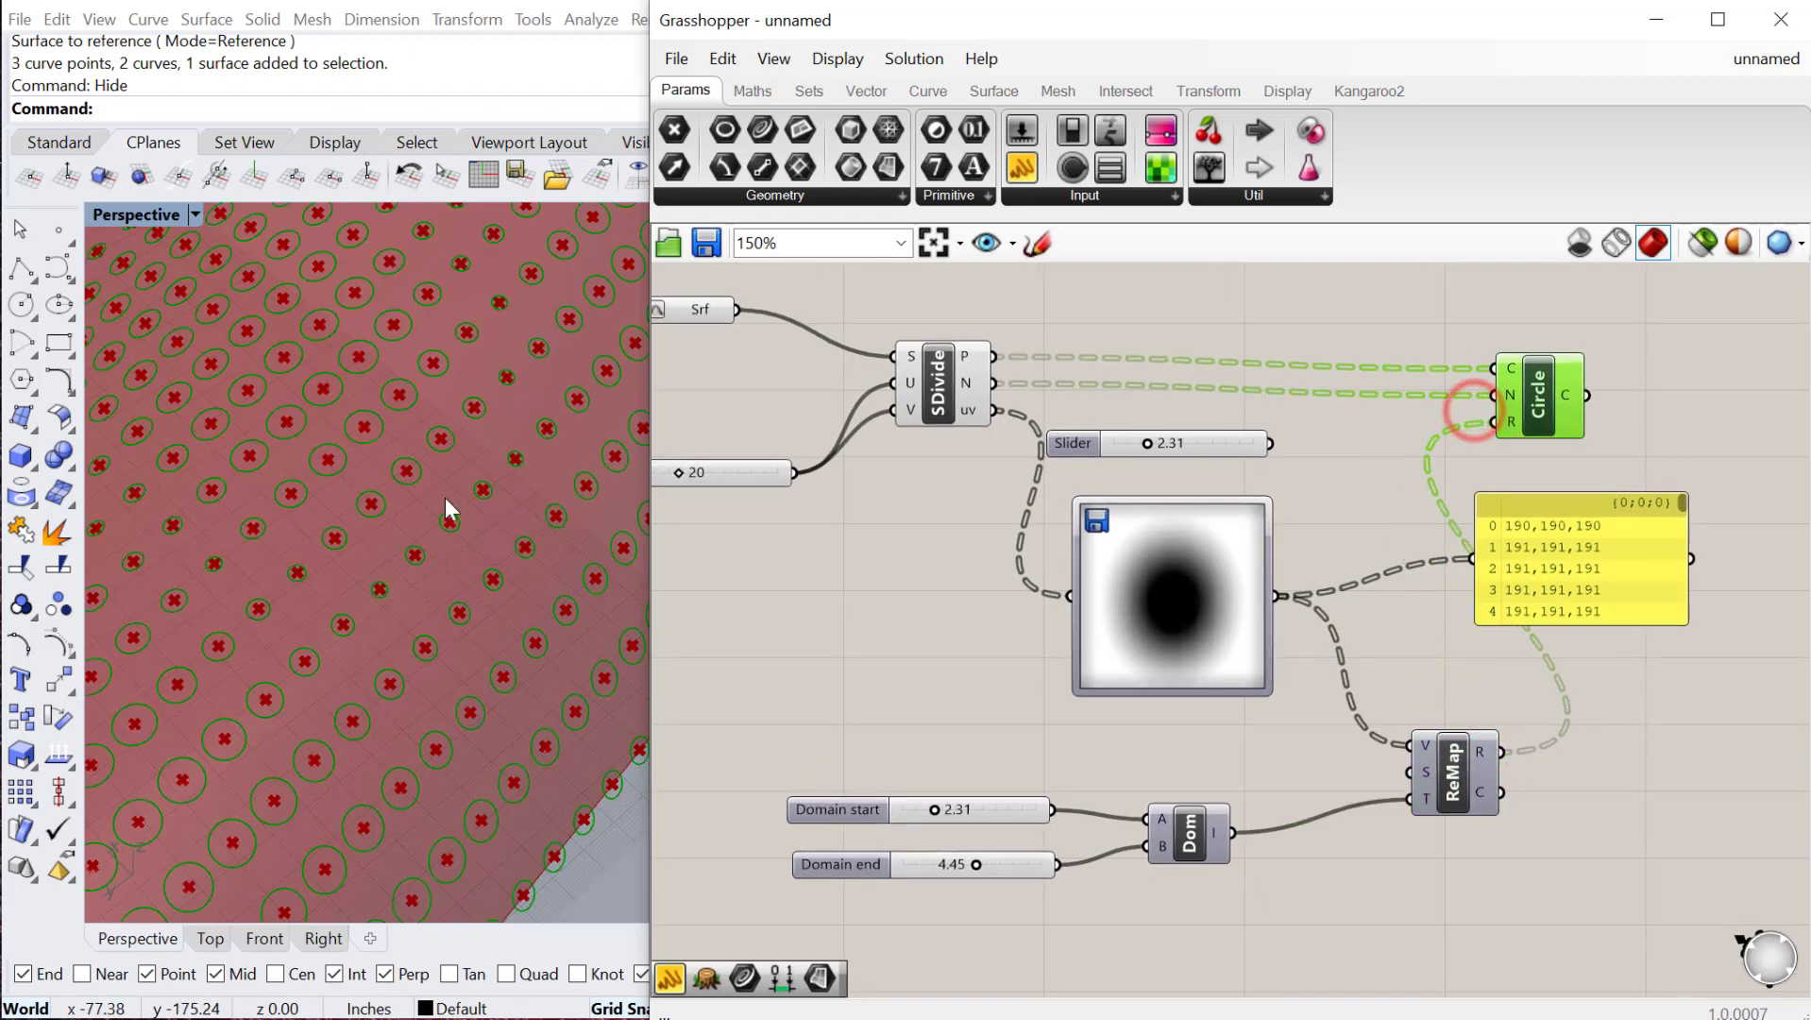
Turn off the preview of the Divide Surface component and the Surface parameter, leaving the circles displayed
right_click_drag(445, 500, 460, 548)
right_click_drag(827, 610, 992, 651)
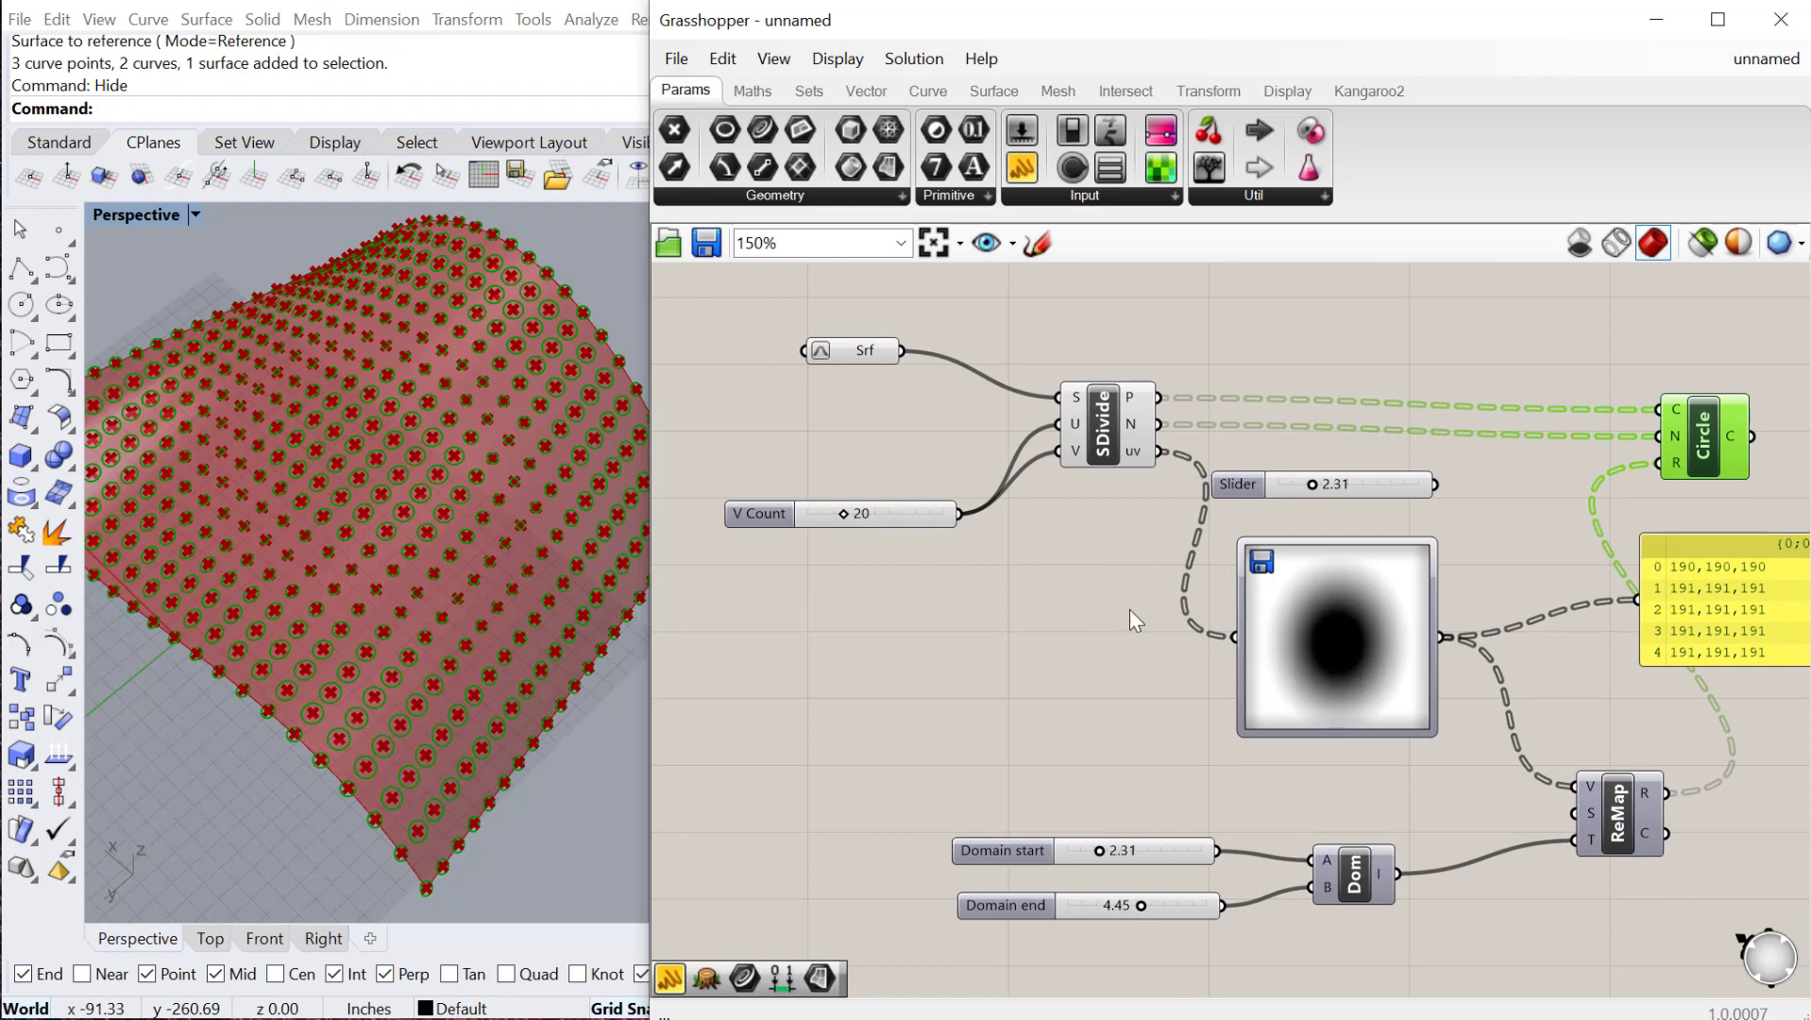
left_click_drag(1168, 625, 1058, 406)
right_click(1073, 348)
left_click(1126, 390)
left_click_drag(1028, 633, 803, 311)
right_click(1017, 315)
left_click(1073, 353)
scroll(952, 530, "up", 1)
left_click(902, 595)
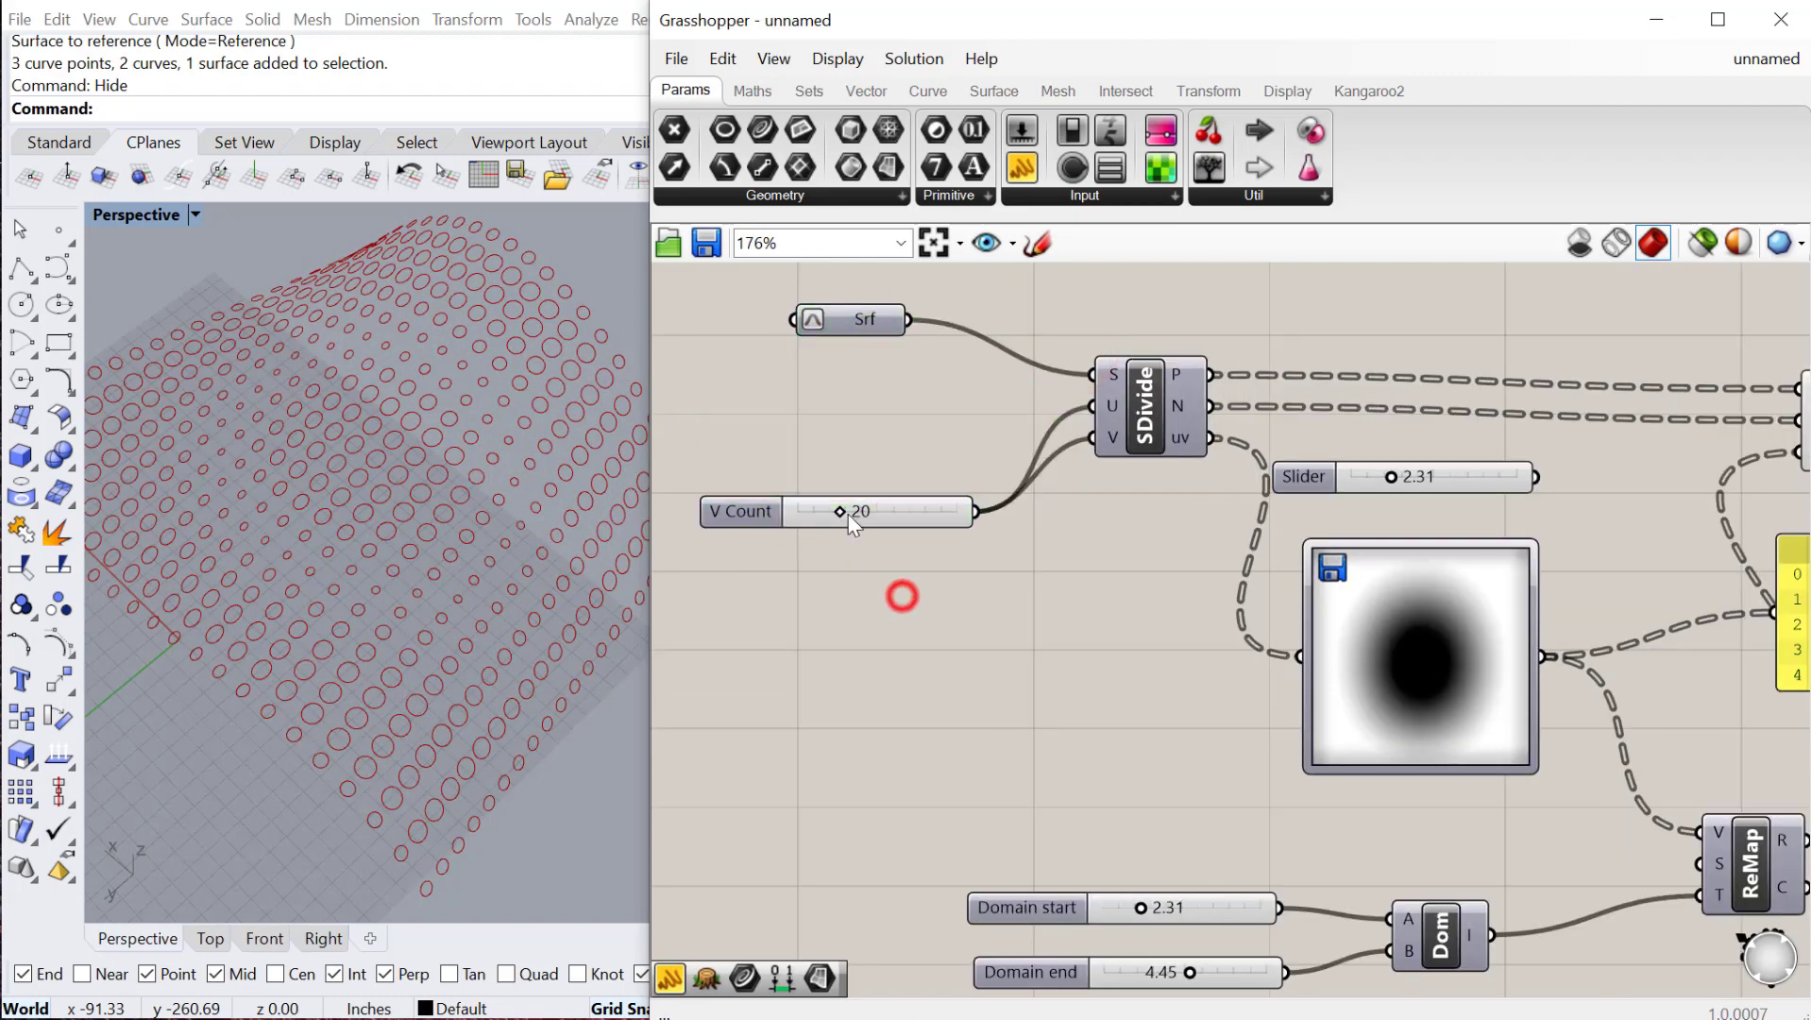
Set the V Count slider to 29 and check the circle pattern on the whole surface
left_click_drag(855, 515, 867, 511)
right_click_drag(275, 445, 324, 585)
right_click_drag(298, 420, 303, 445)
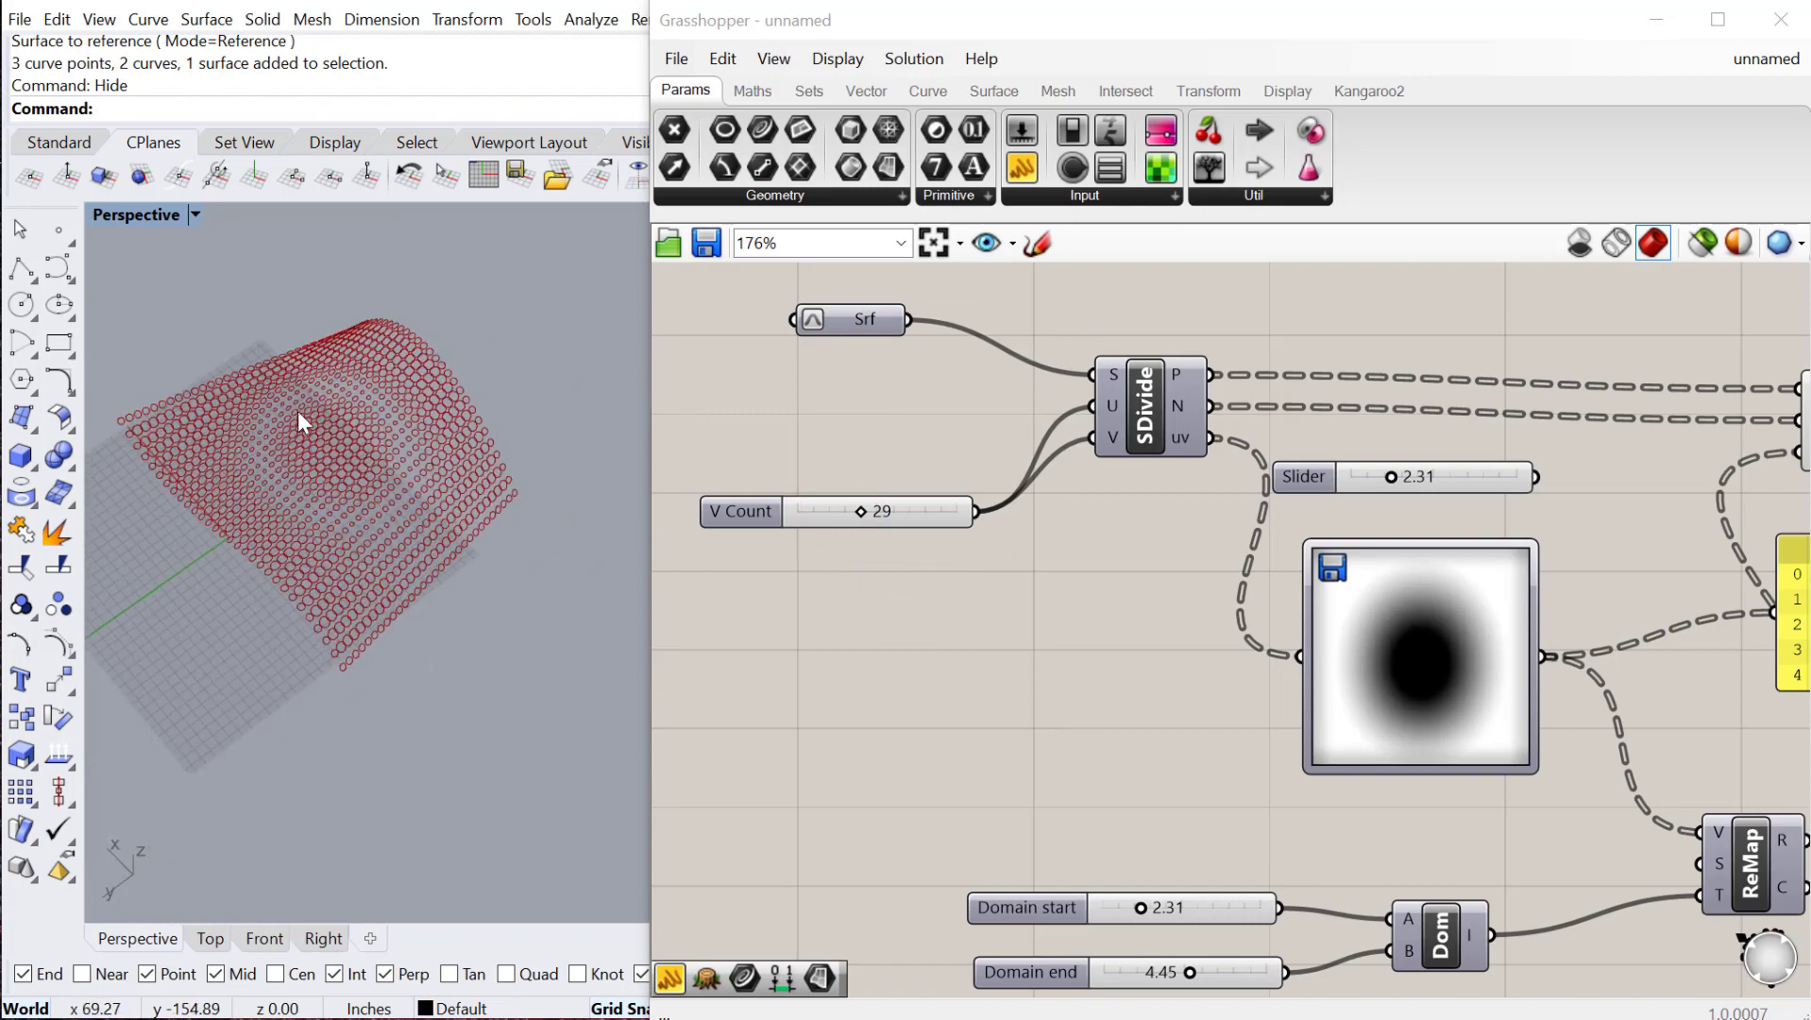
Set the Domain end slider to 4.42 and the Domain start slider to 1.24
scroll(1045, 682, "up", 5)
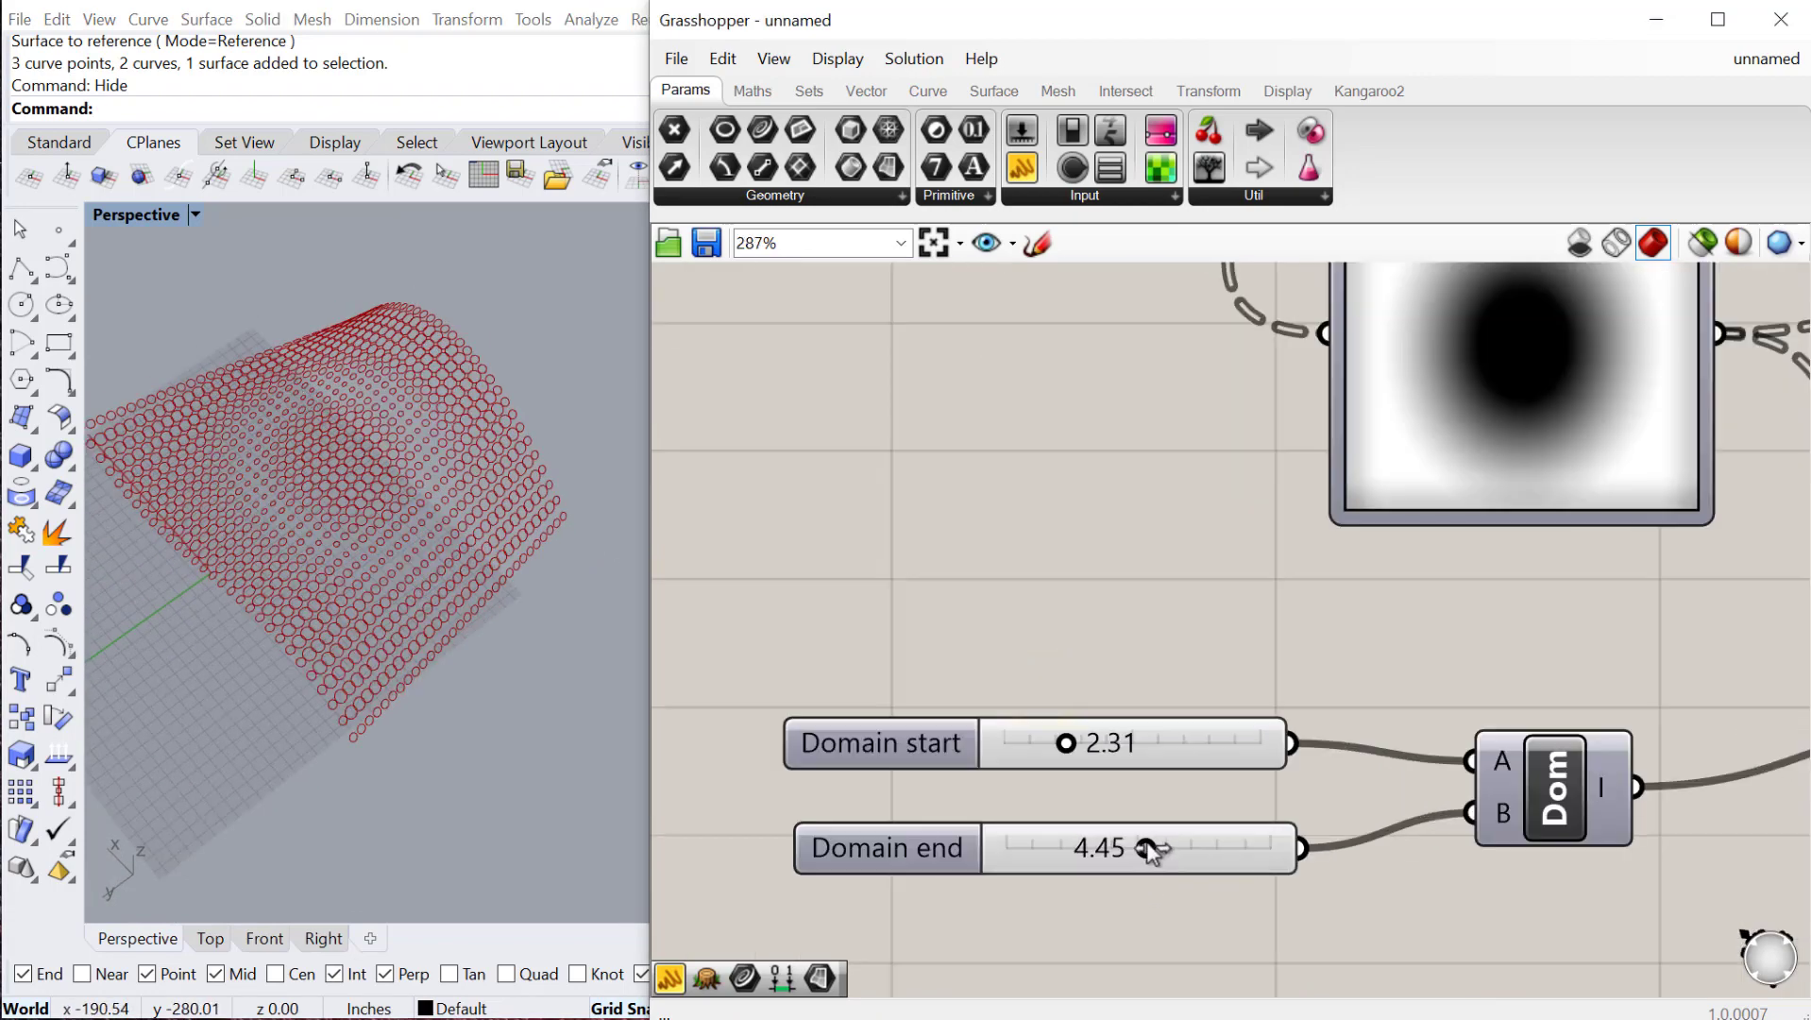
left_click_drag(1154, 849, 1150, 849)
left_click_drag(1065, 743, 1036, 742)
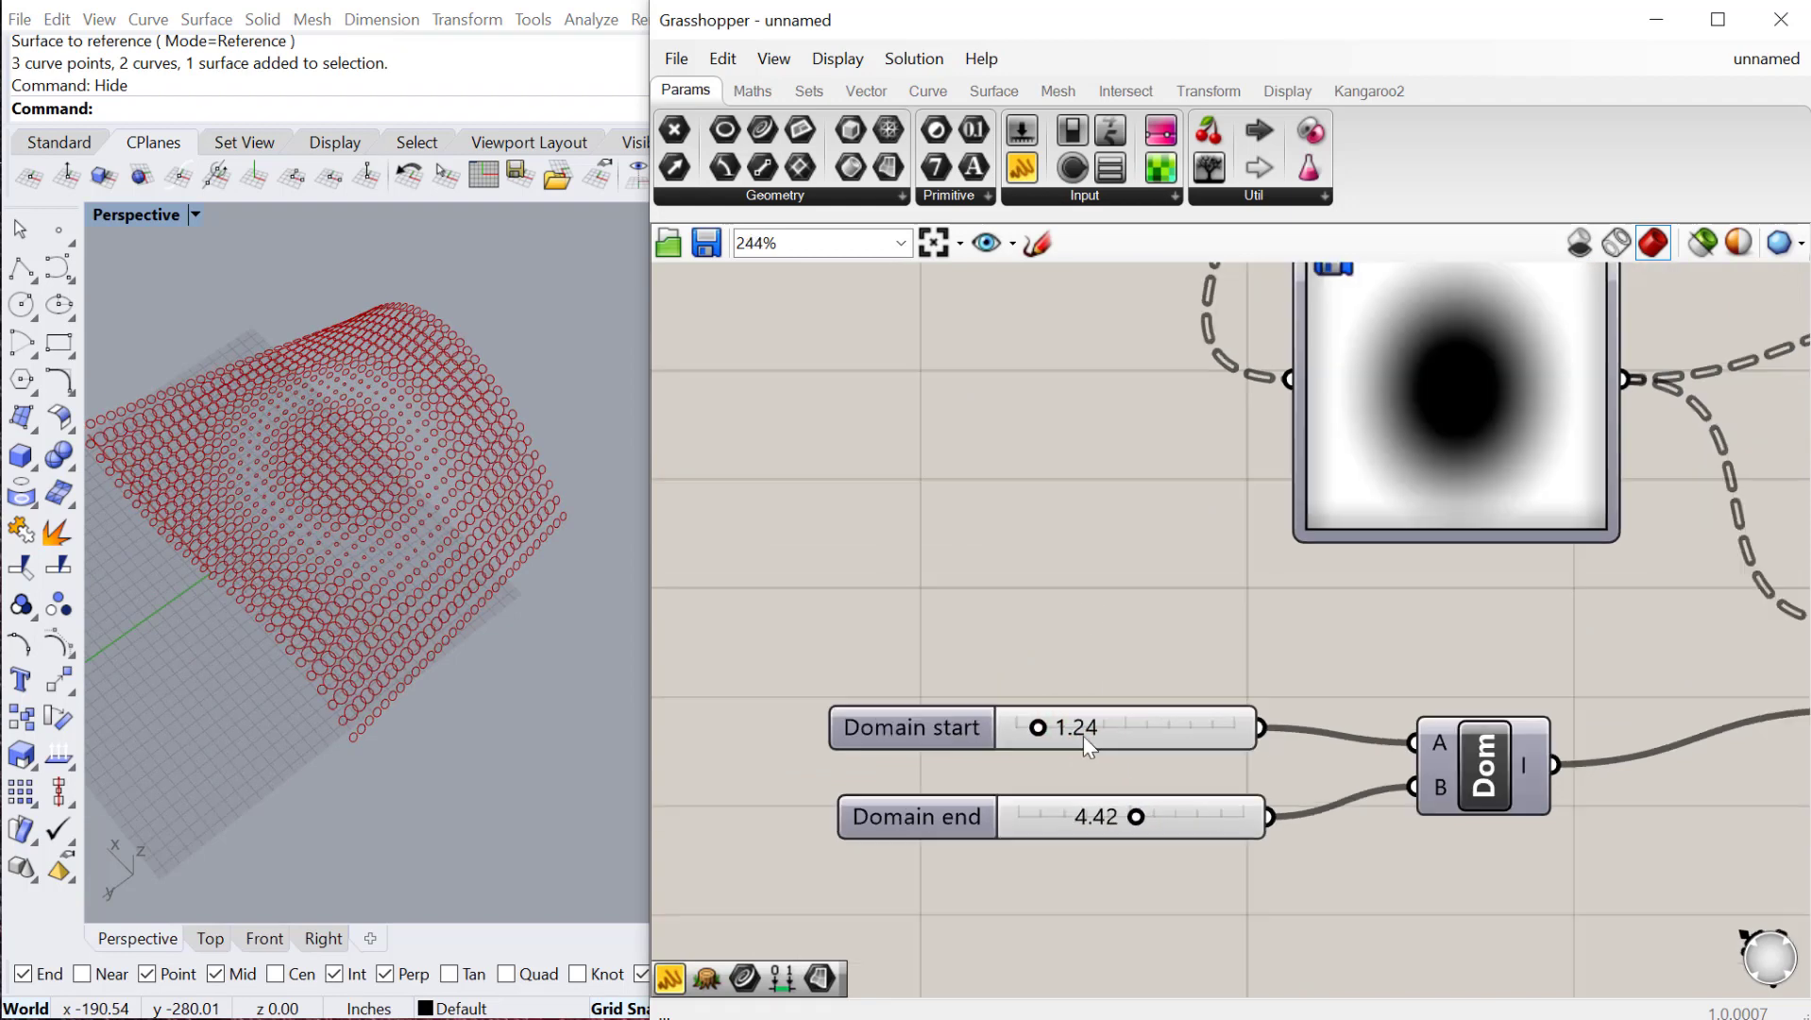